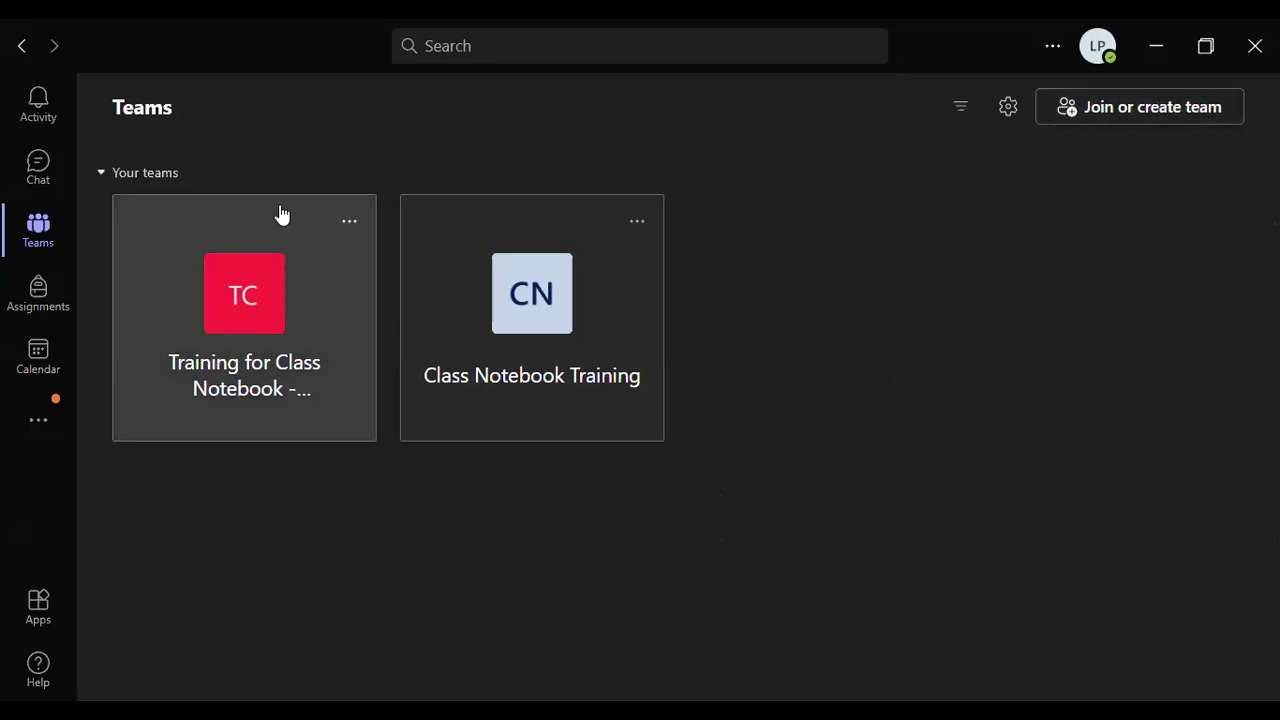
Open the Training for Class Notebook team's Class Notebook tab and start OneNote Class Notebook setup
click(229, 366)
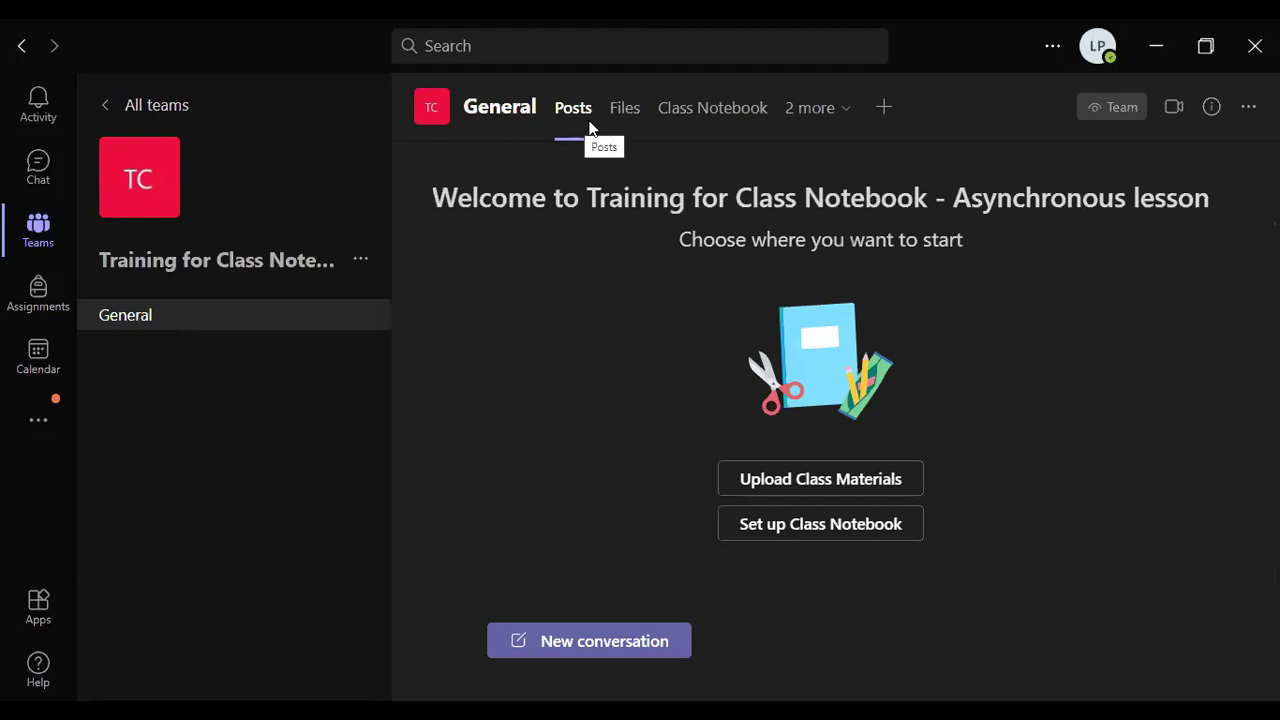
click(714, 126)
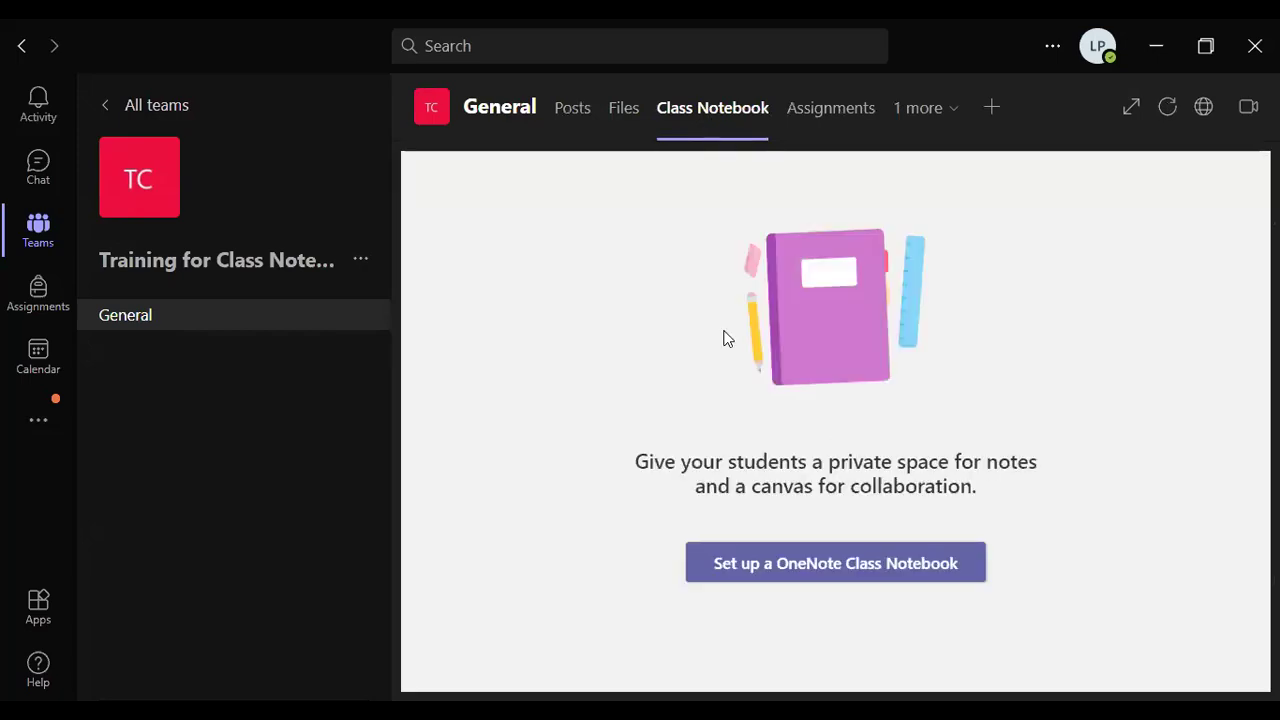
click(843, 562)
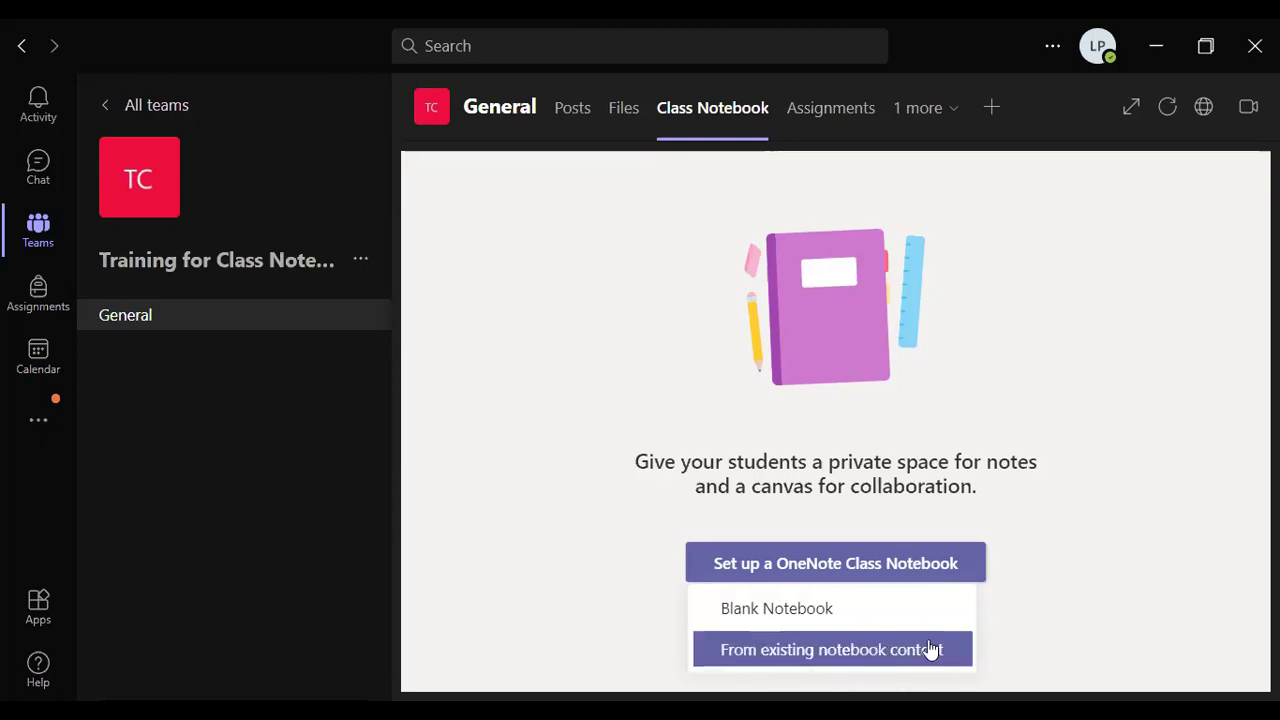
Start from a blank notebook and remove the Handouts and Quizzes student sections
click(860, 619)
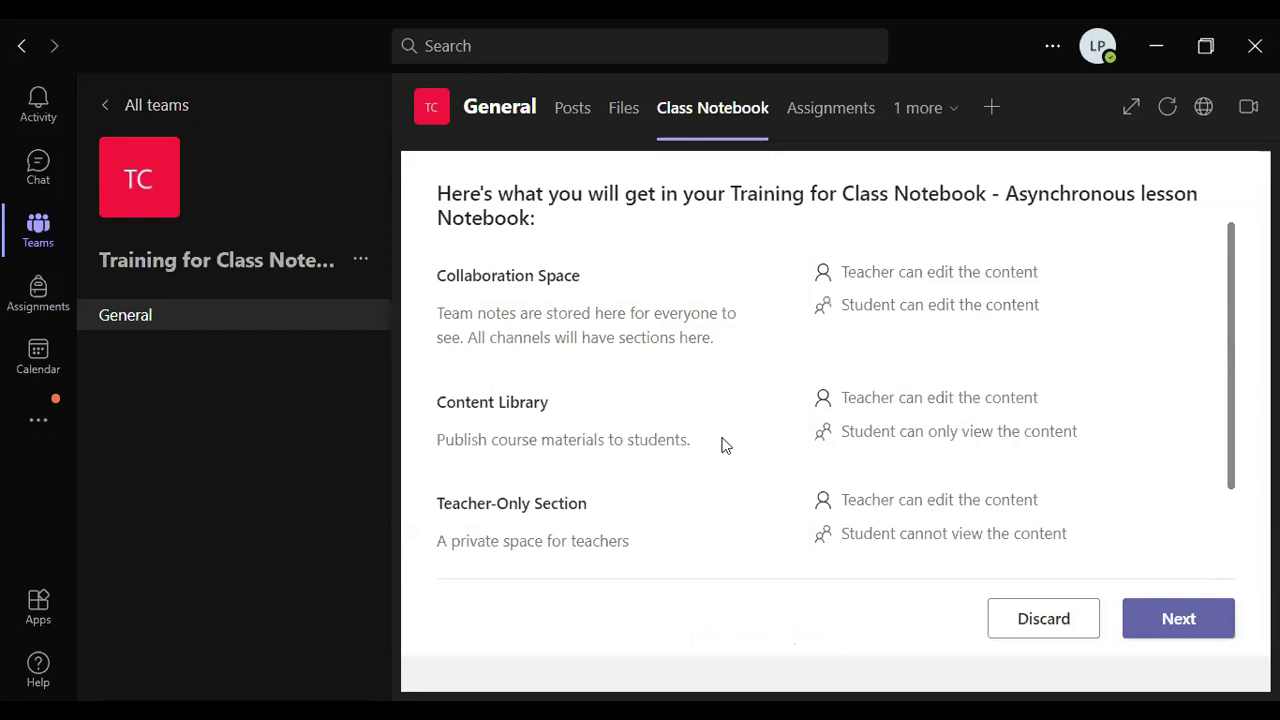
click(1180, 619)
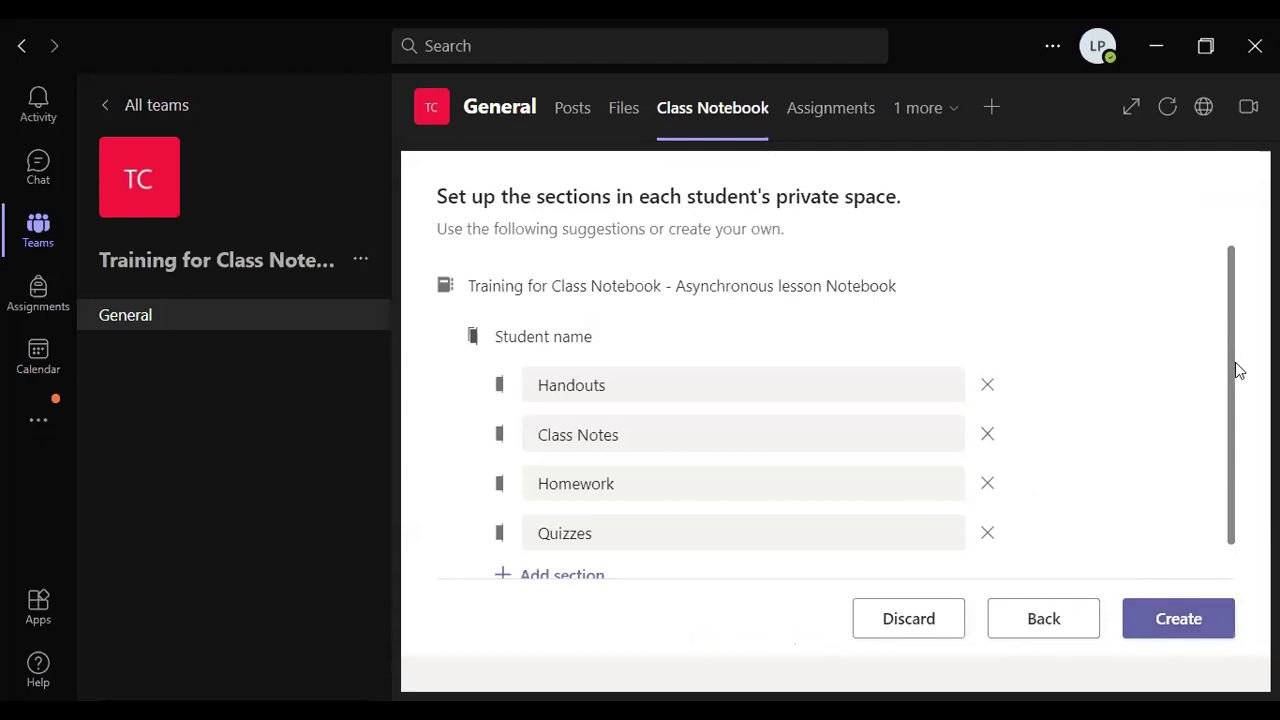
scroll(1233, 440, down, 2)
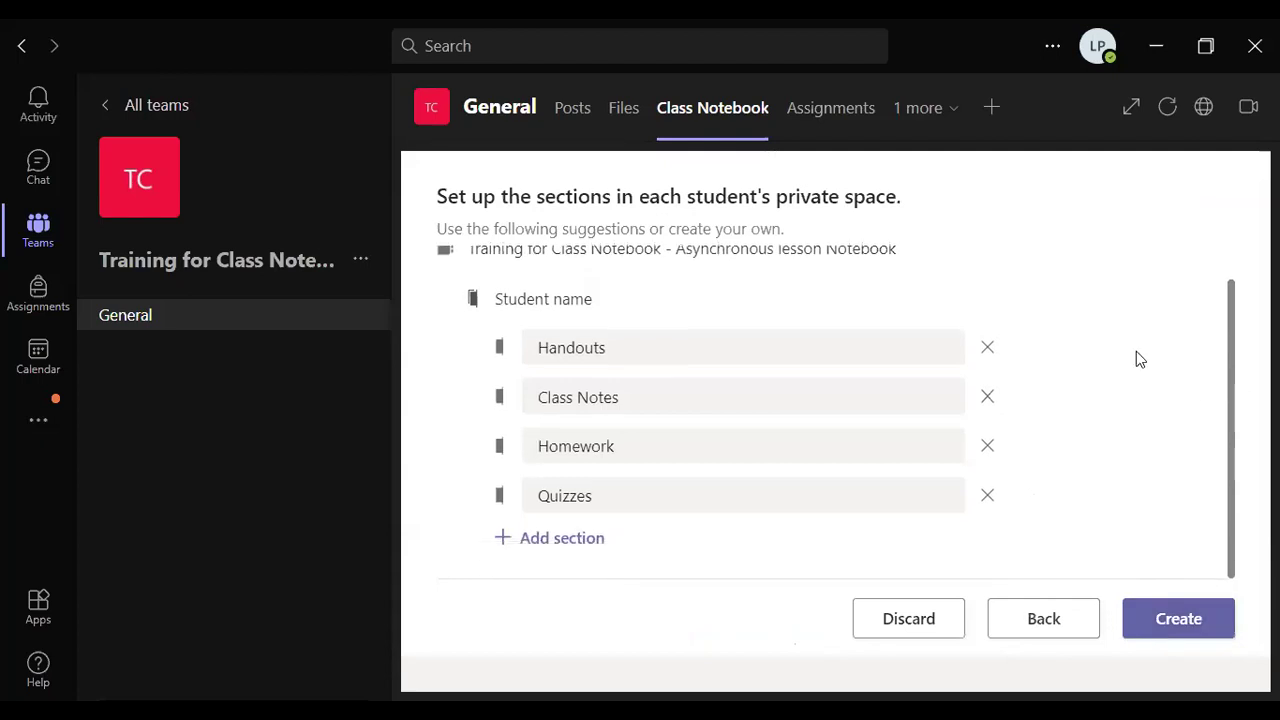
click(988, 349)
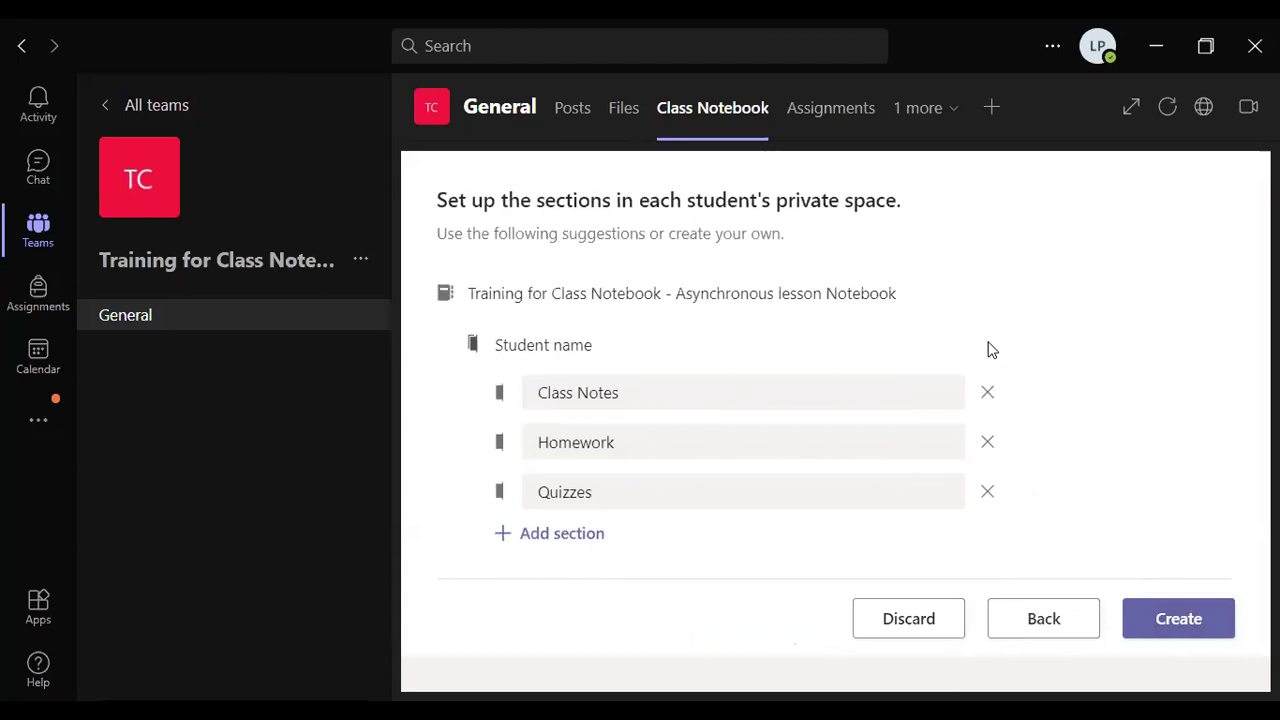
click(988, 495)
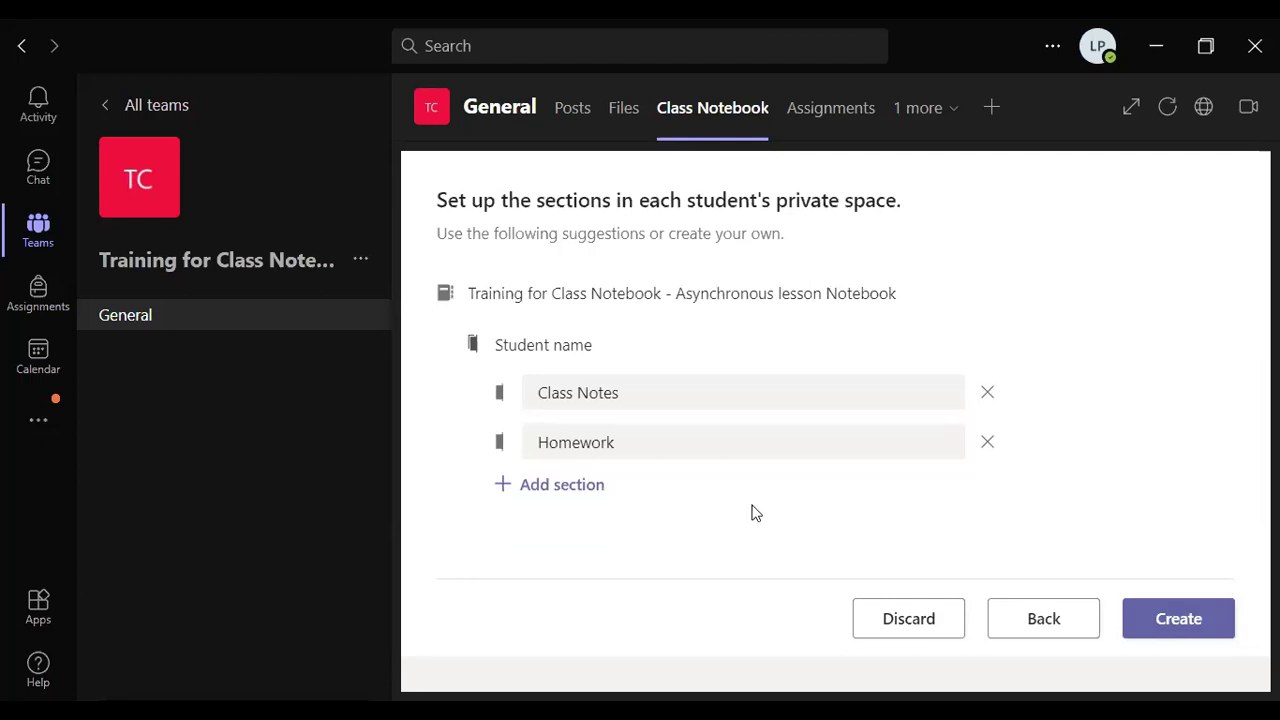
Add an 'Experiments' student section, remove it again, and create the class notebook
click(576, 490)
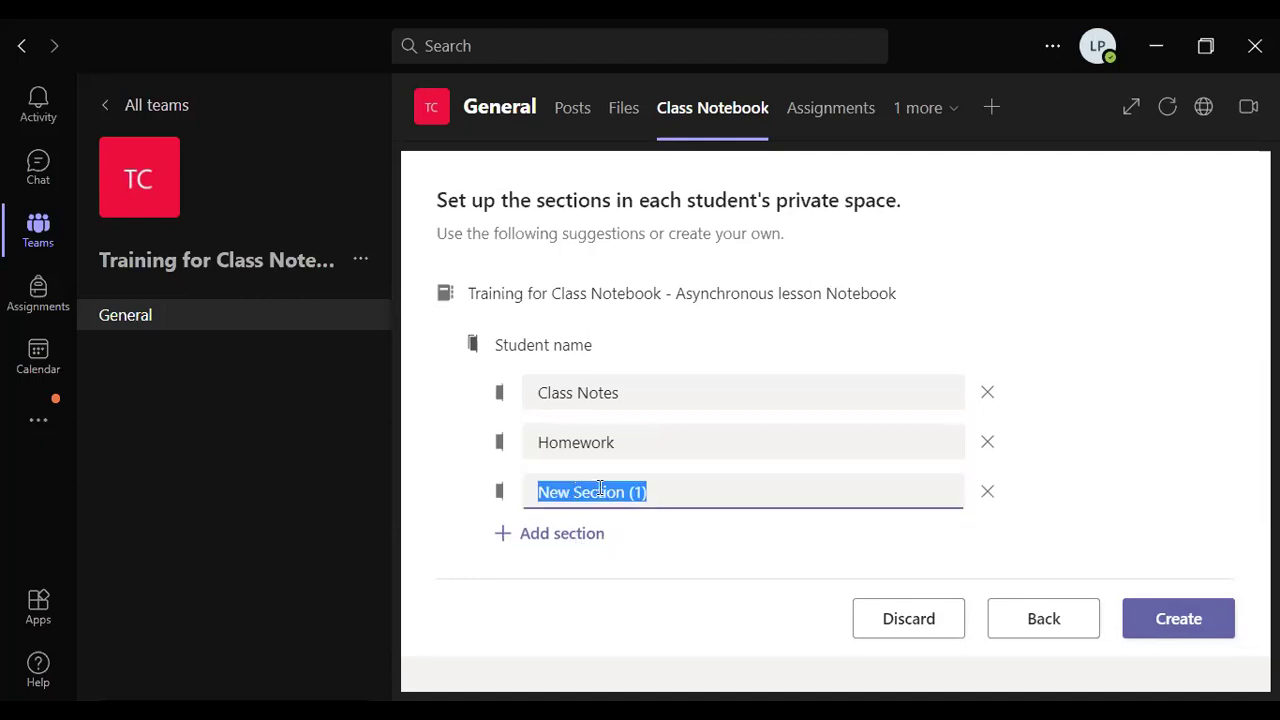
text(Ex)
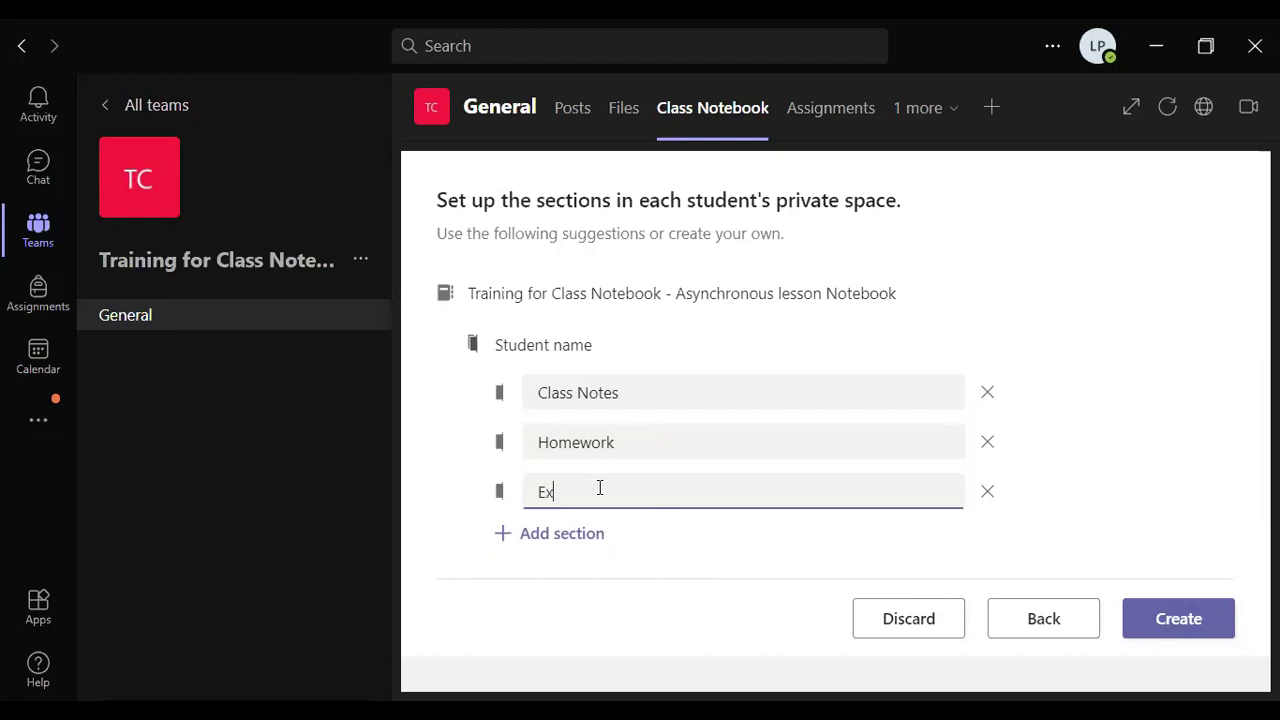
text(periments)
click(987, 492)
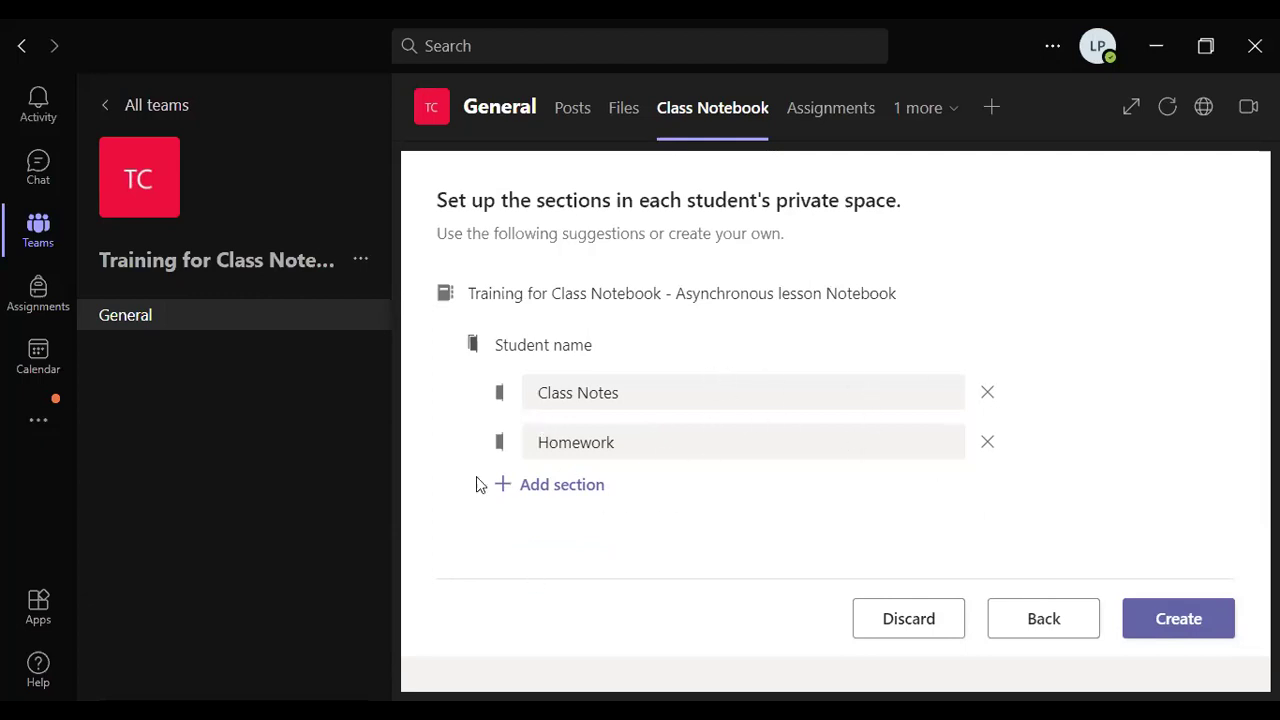
click(1178, 619)
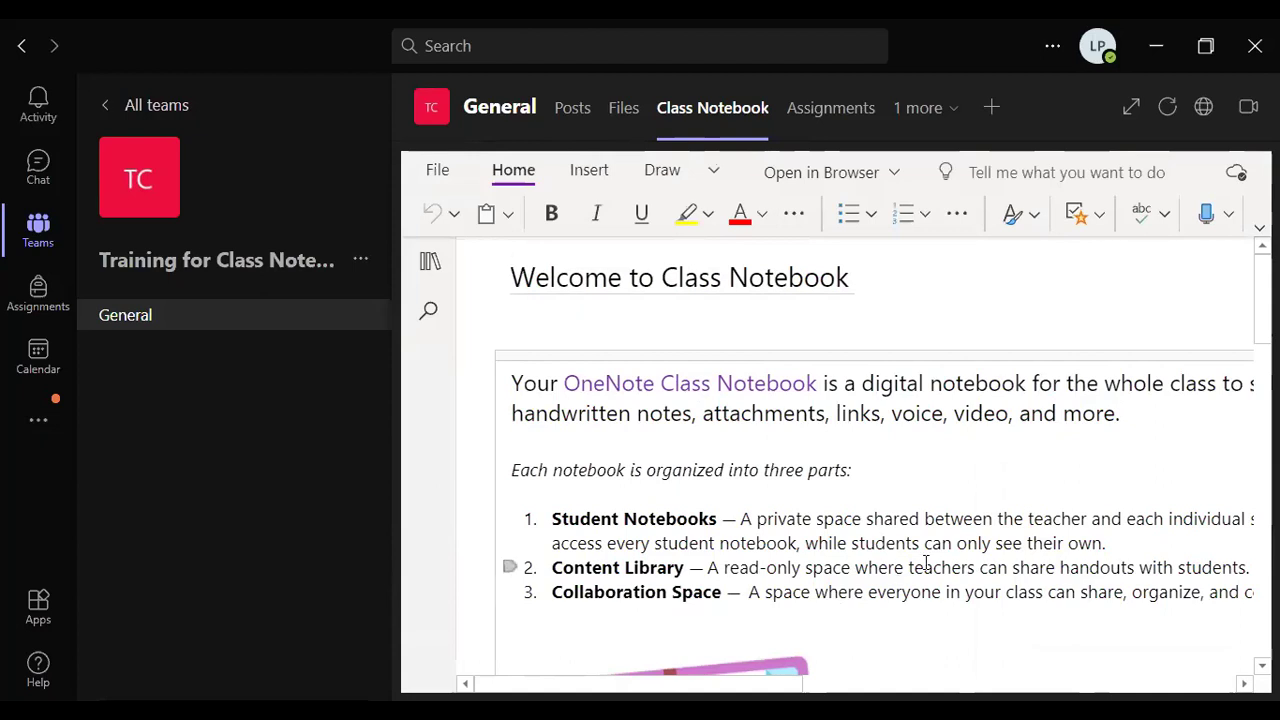
Change the welcome page title to 'Welcome to 21st Century Educators'
click(853, 275)
key(BackSpace)
key(BackSpace)
key(BackSpace)
key(BackSpace)
key(BackSpace)
key(BackSpace)
key(BackSpace)
key(BackSpace)
key(BackSpace)
key(BackSpace)
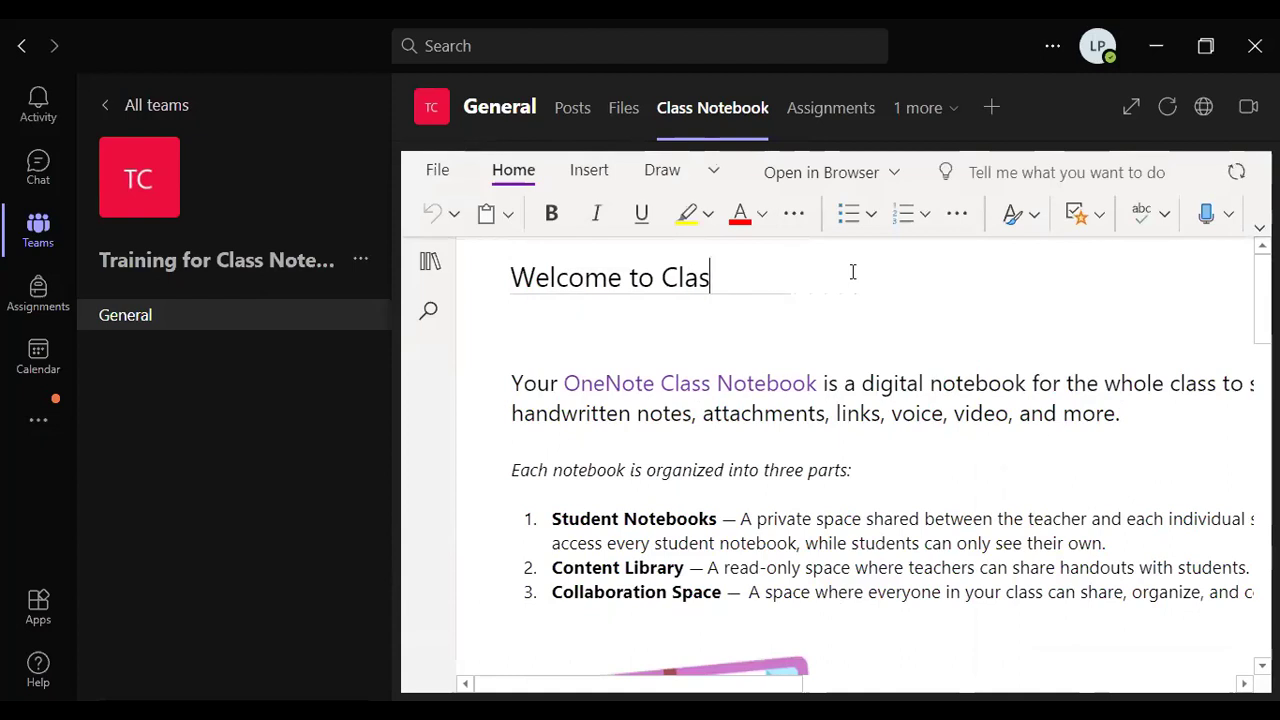
key(BackSpace)
key(BackSpace)
key(BackSpace)
key(BackSpace)
text(21st Century Educators)
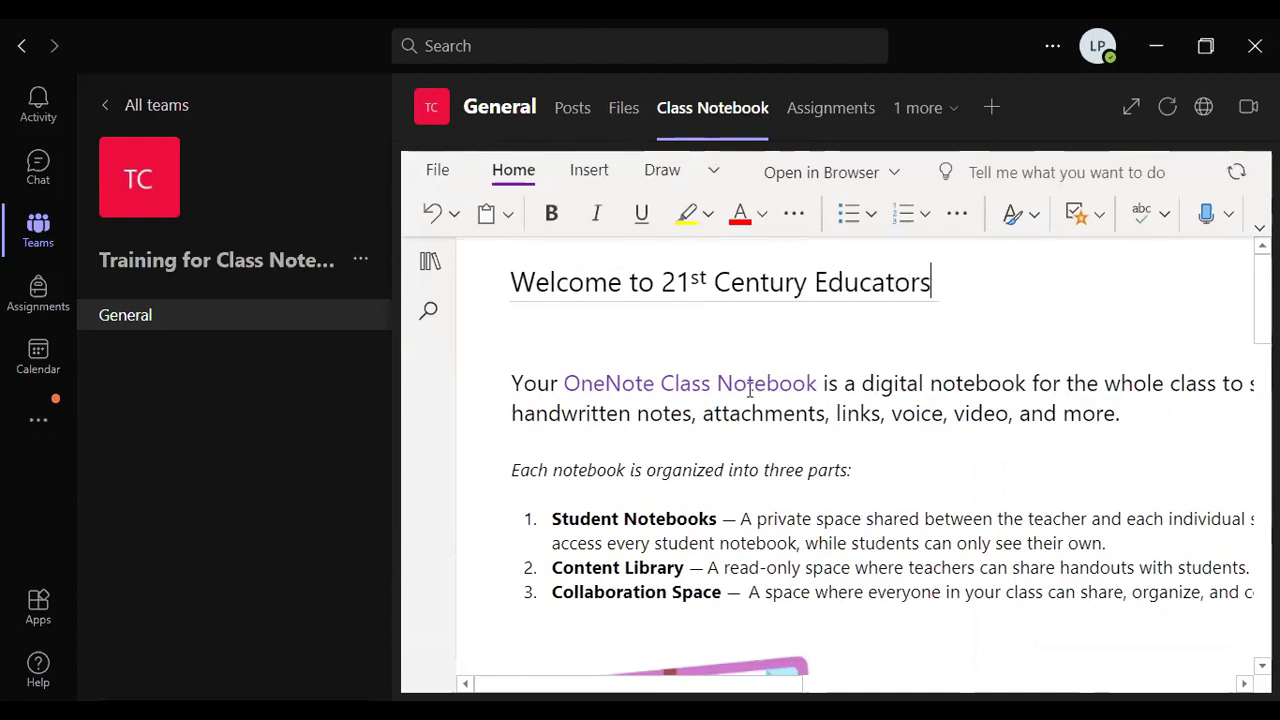
Delete all the default introduction, features and tips text from the page body
drag(508, 380, 1255, 690)
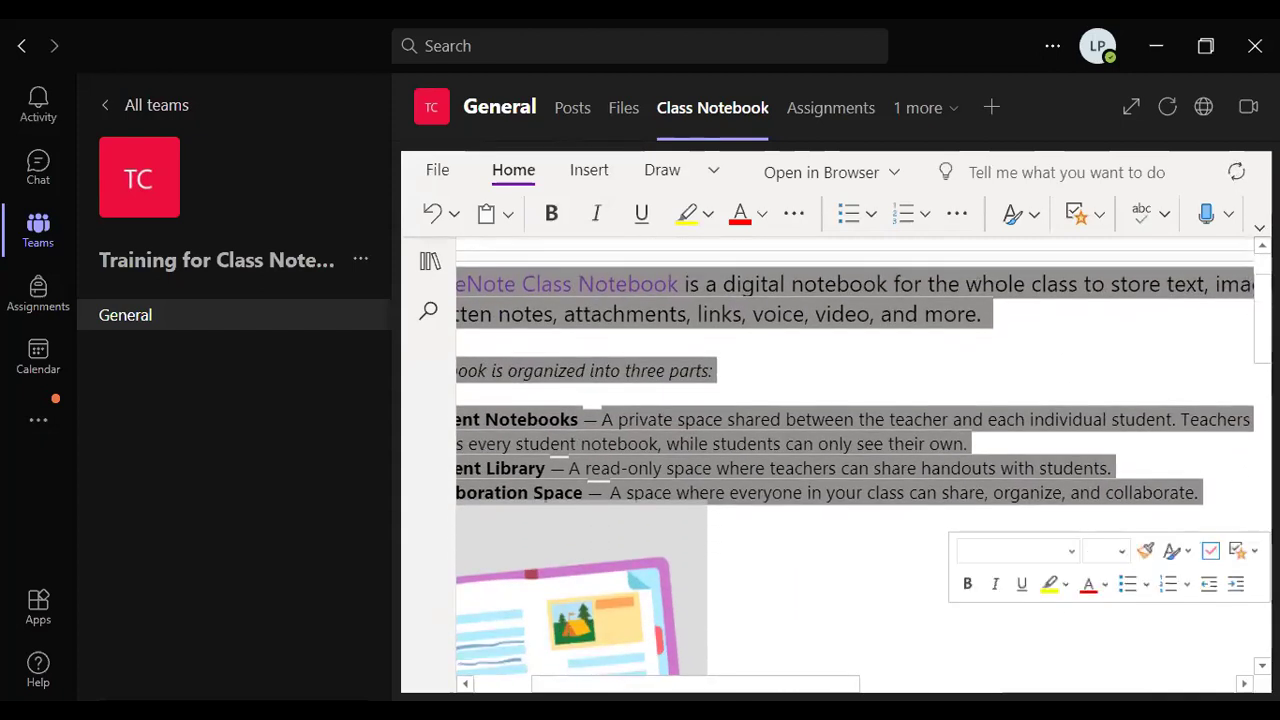
key(Delete)
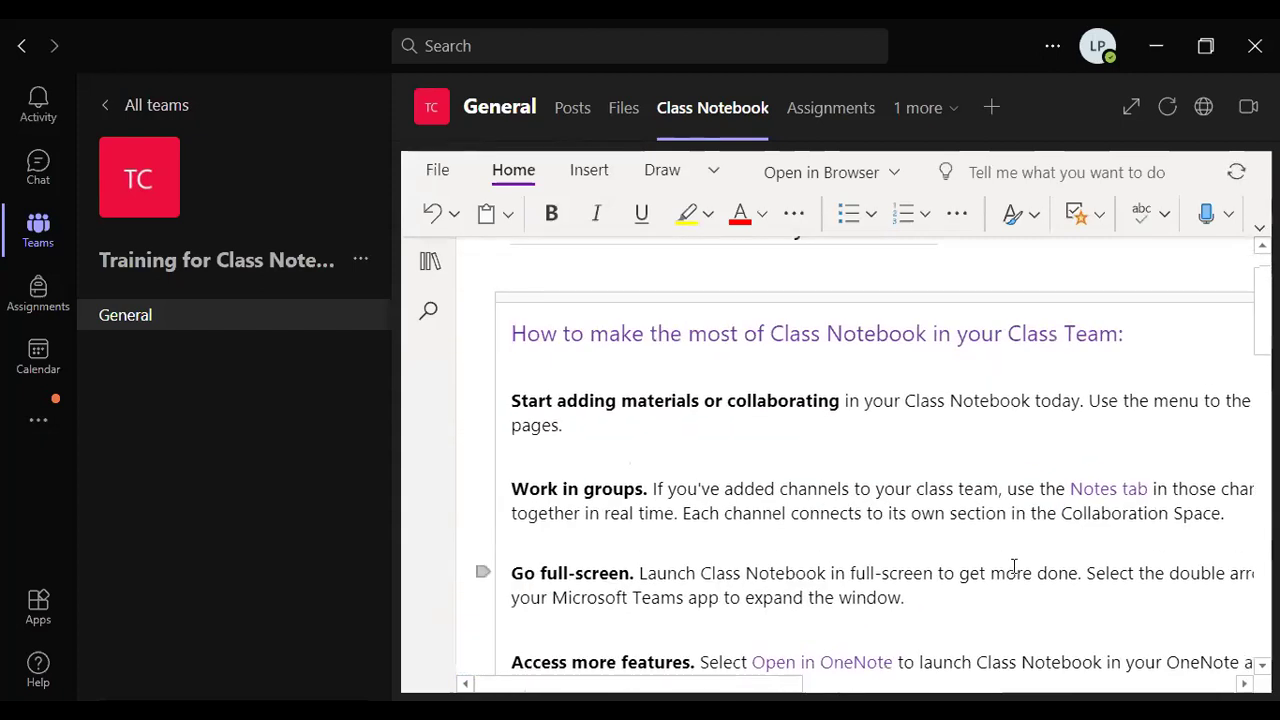
drag(506, 340, 898, 663)
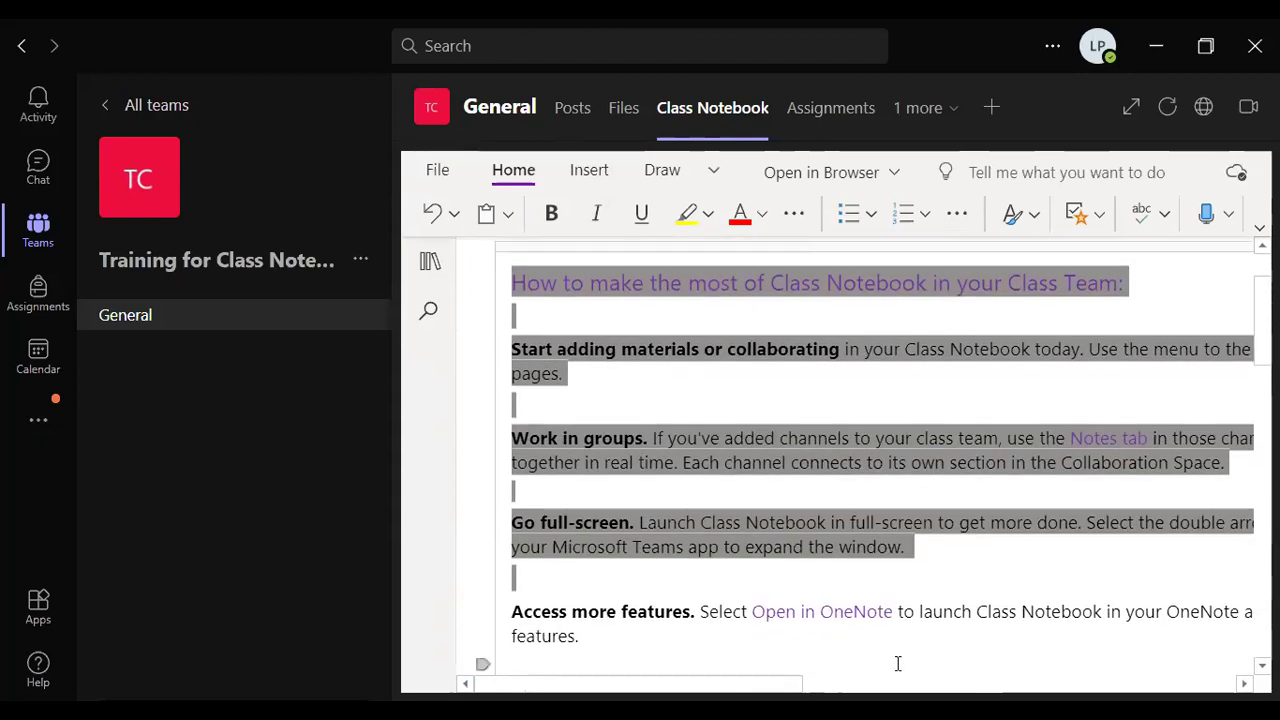
click(618, 652)
key(Delete)
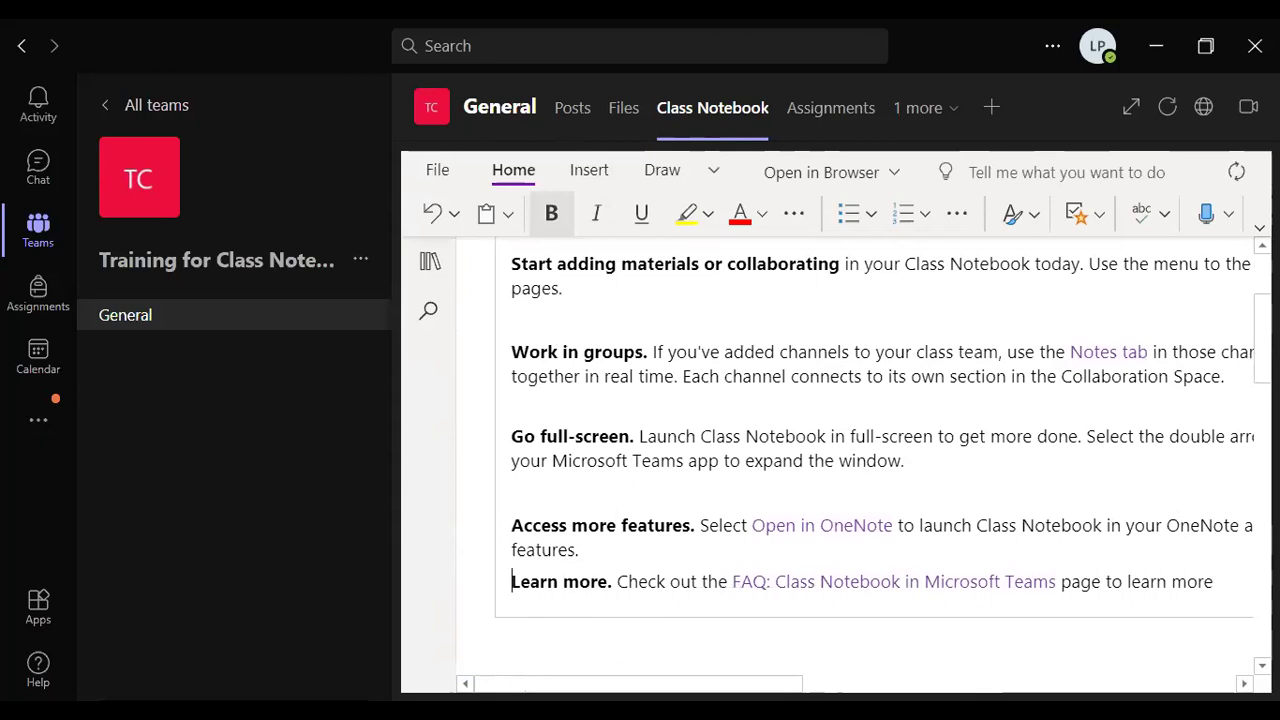
drag(1215, 583, 527, 240)
key(Delete)
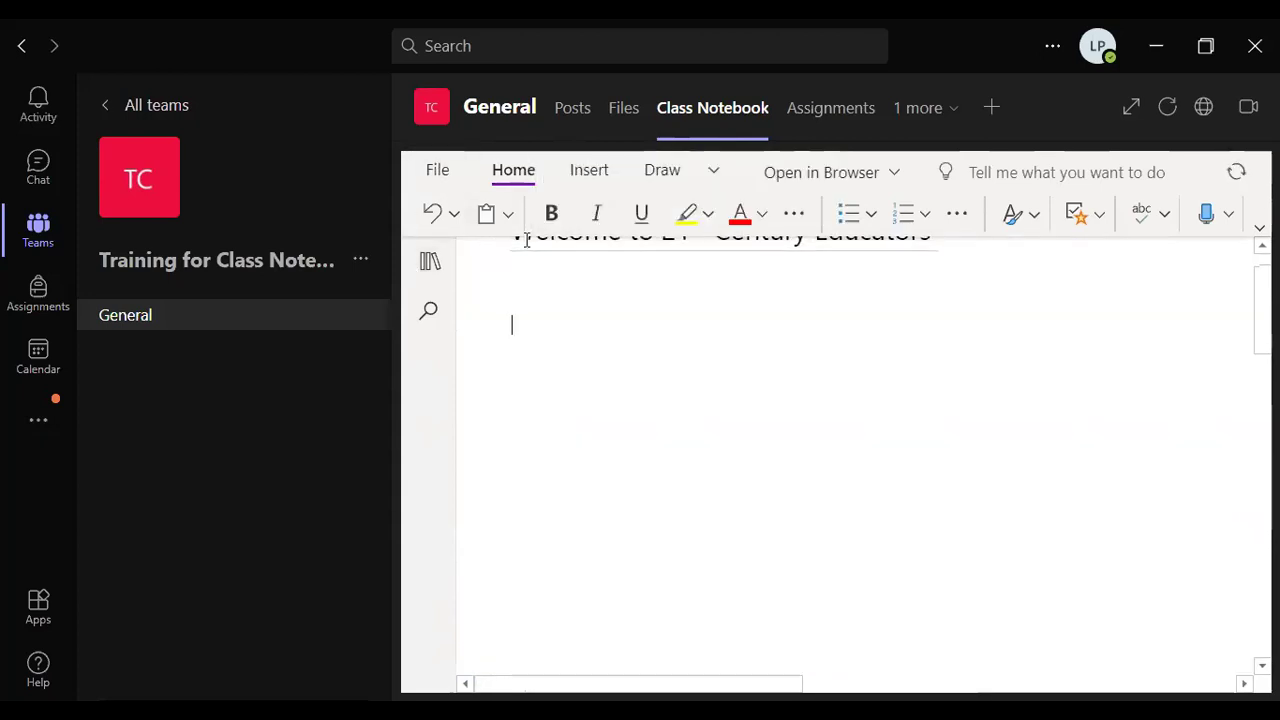
Type the note 'Remember to check this space daily. Class rules' on the welcome page
text(Remember to check this space daily. Class rules)
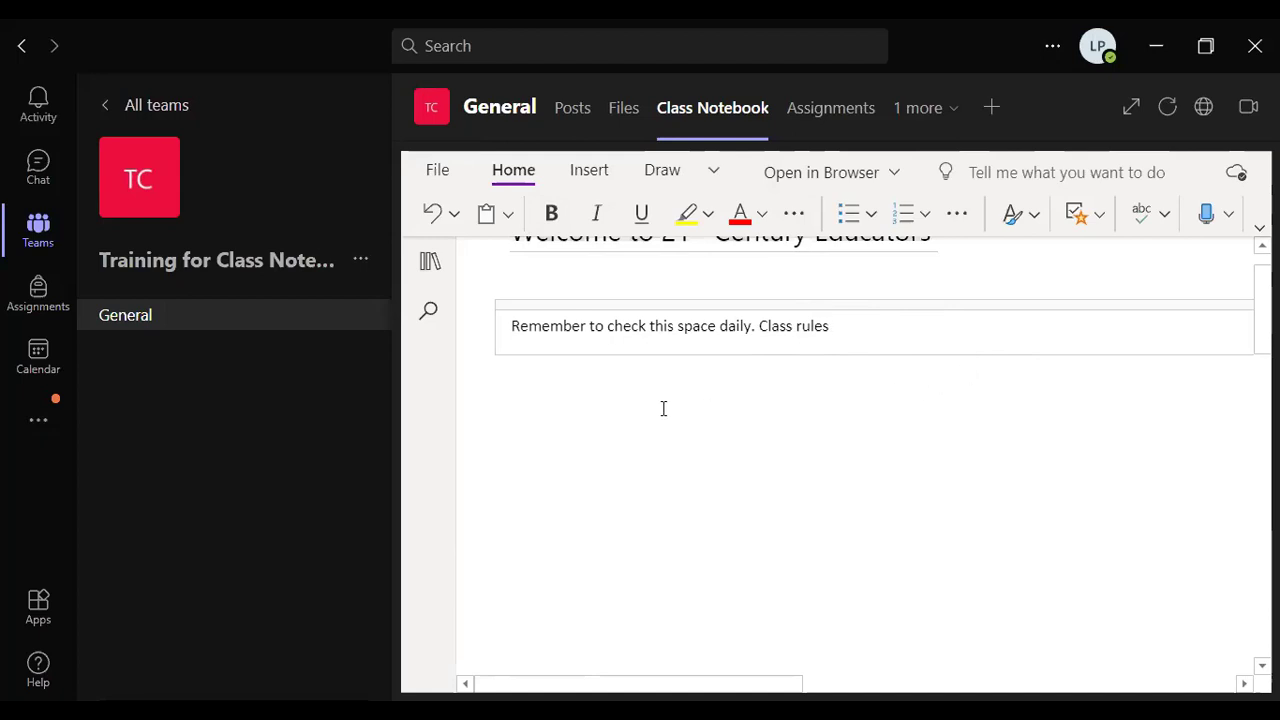
Expand _Content Library and open its 'Getting Started with the Content Library' page
click(428, 262)
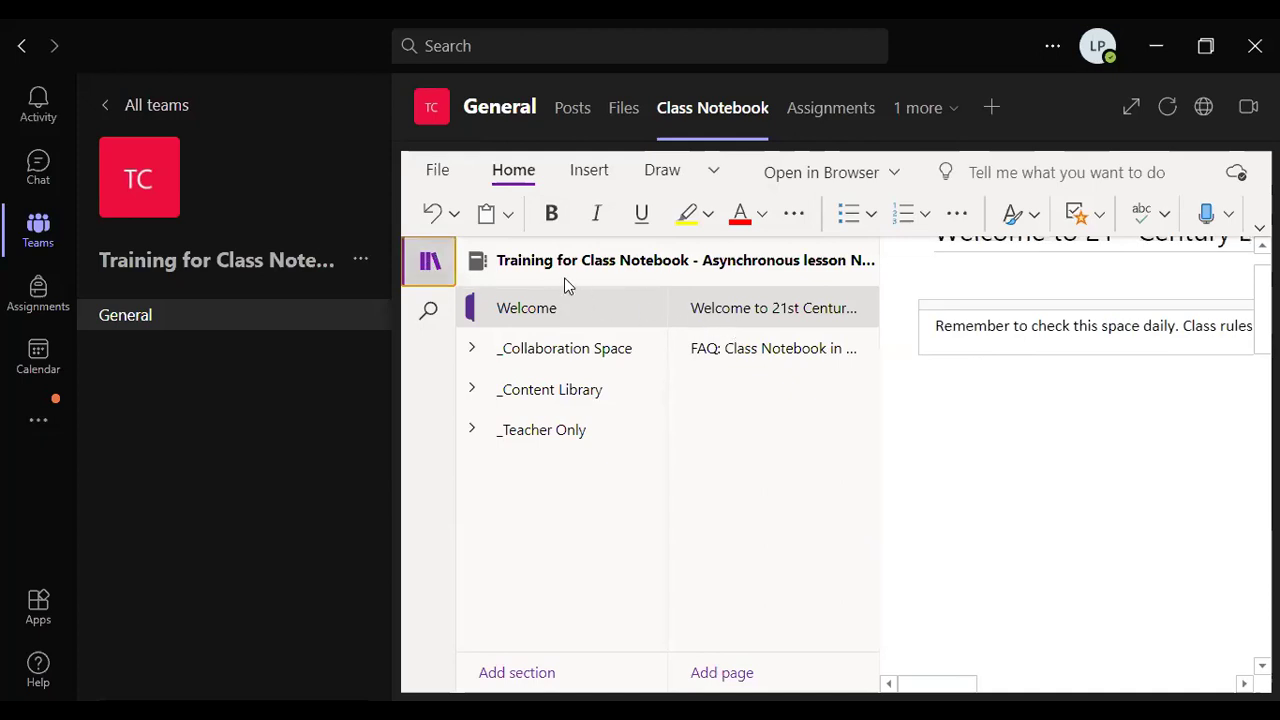
click(541, 395)
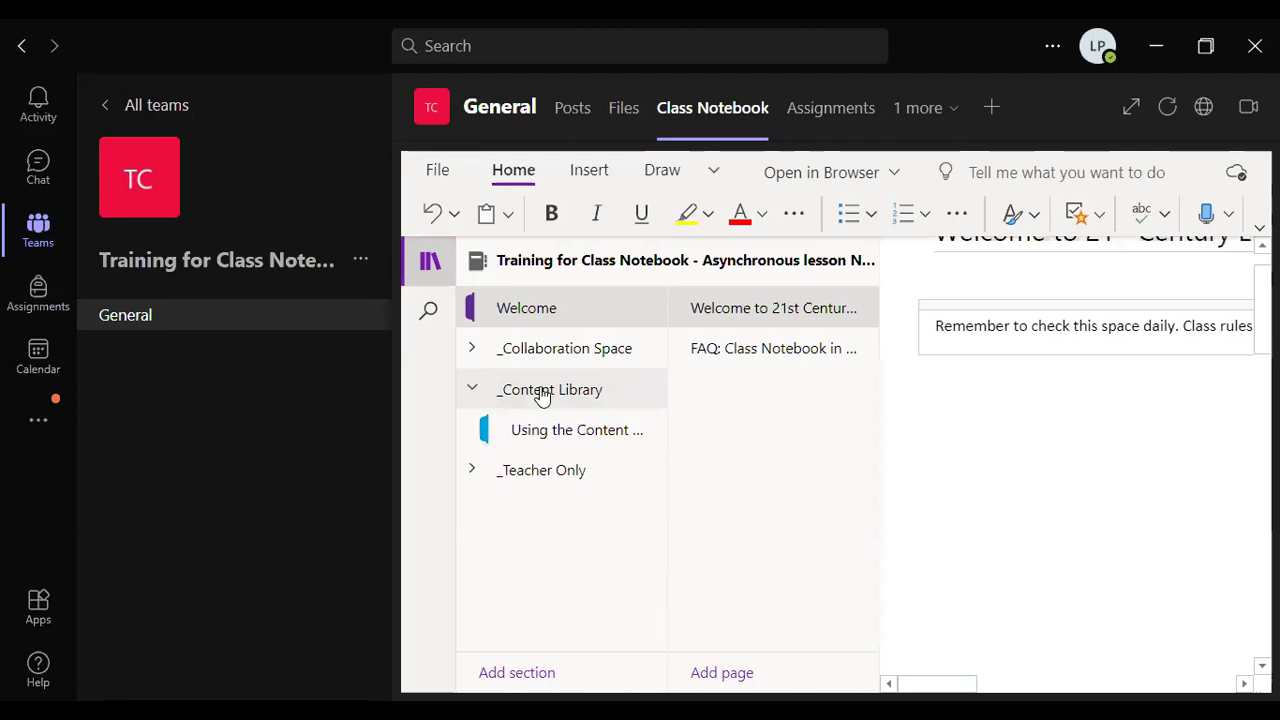
click(582, 445)
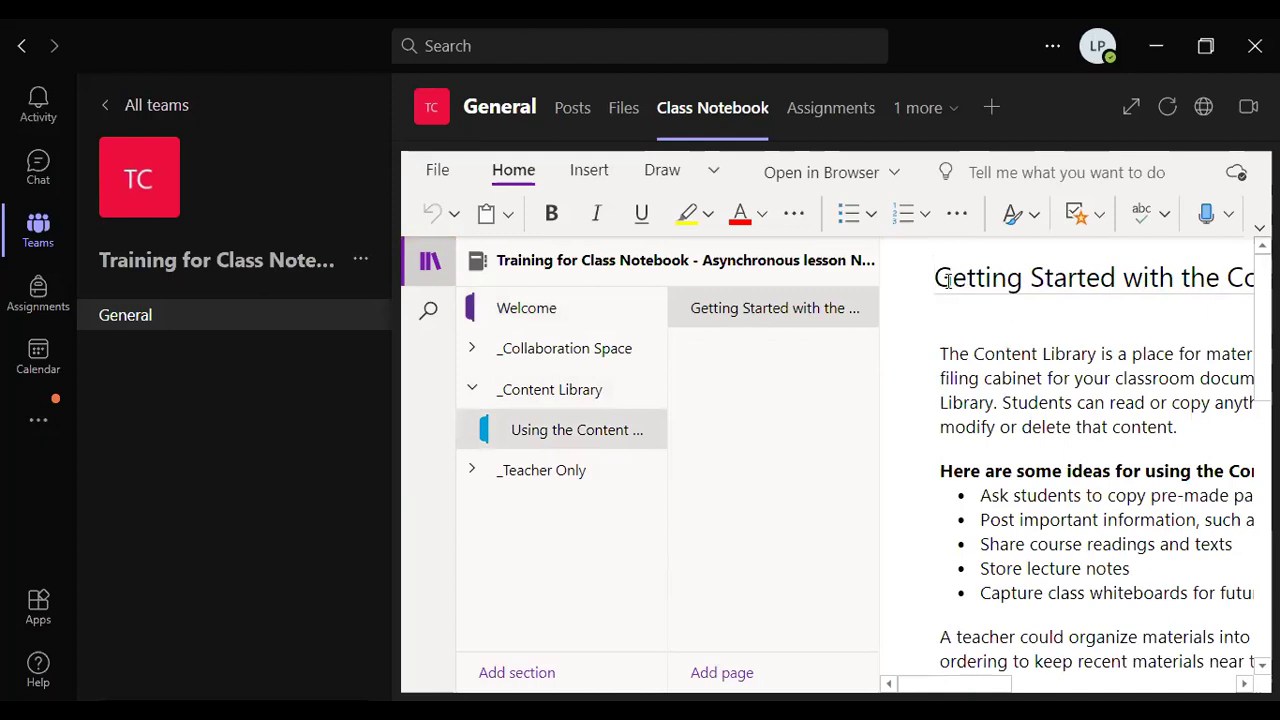
drag(947, 281, 1262, 280)
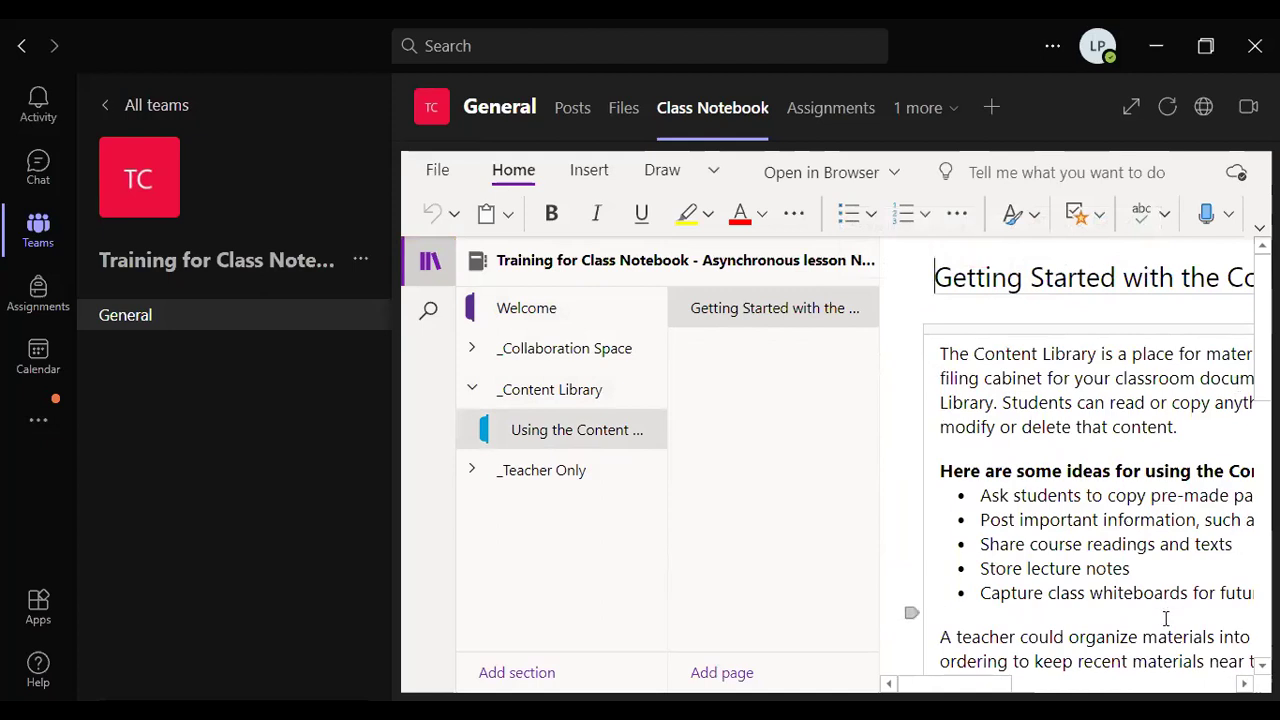
drag(940, 352, 945, 396)
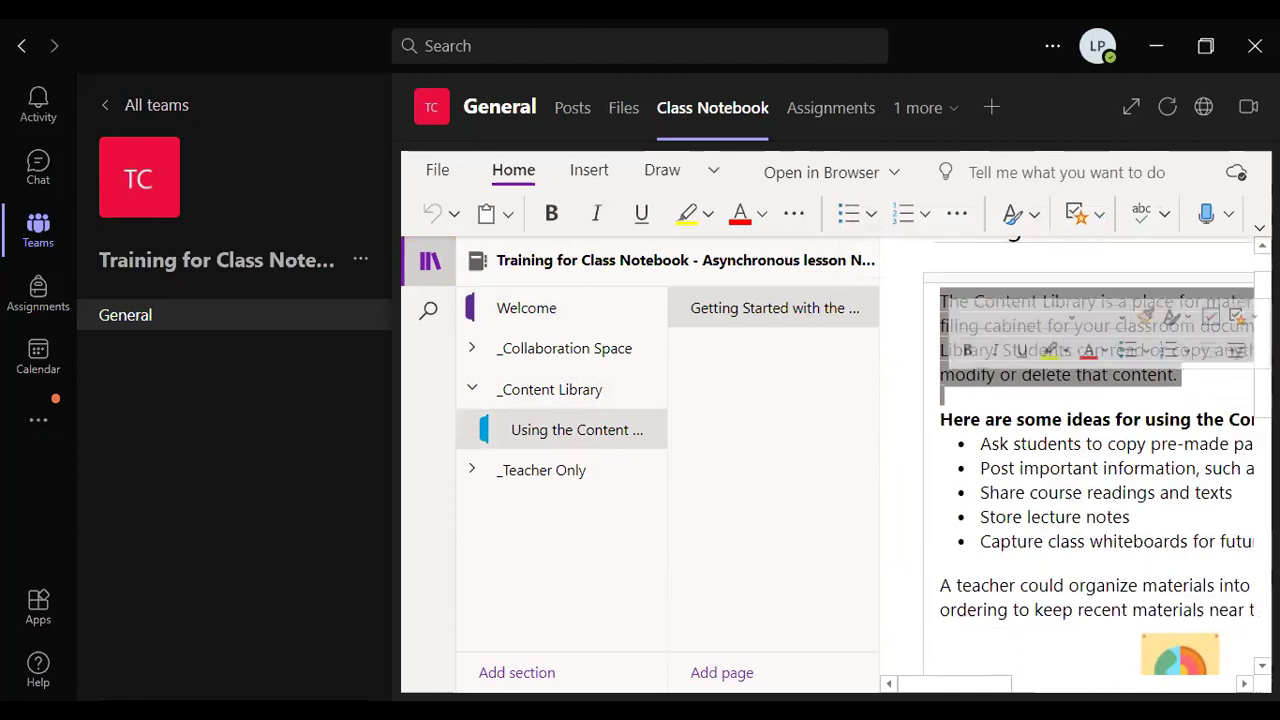
scroll(1095, 456, down, 5)
scroll(1095, 456, up, 6)
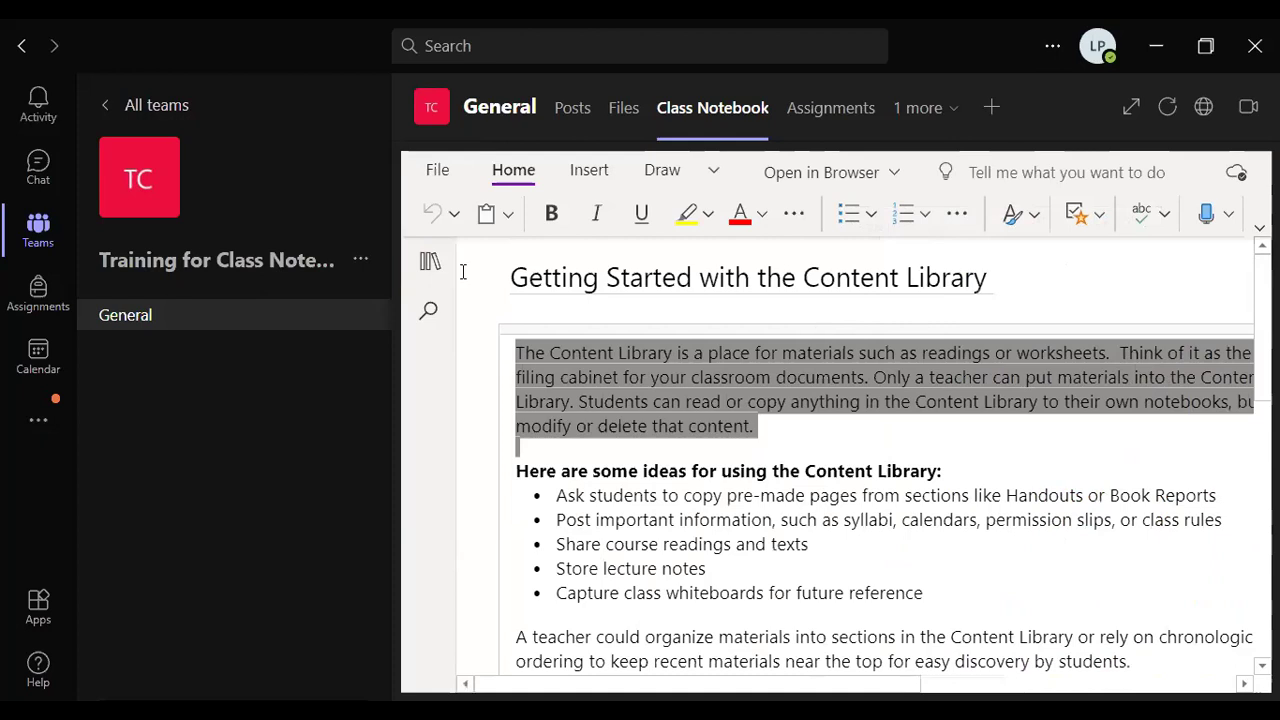
click(431, 270)
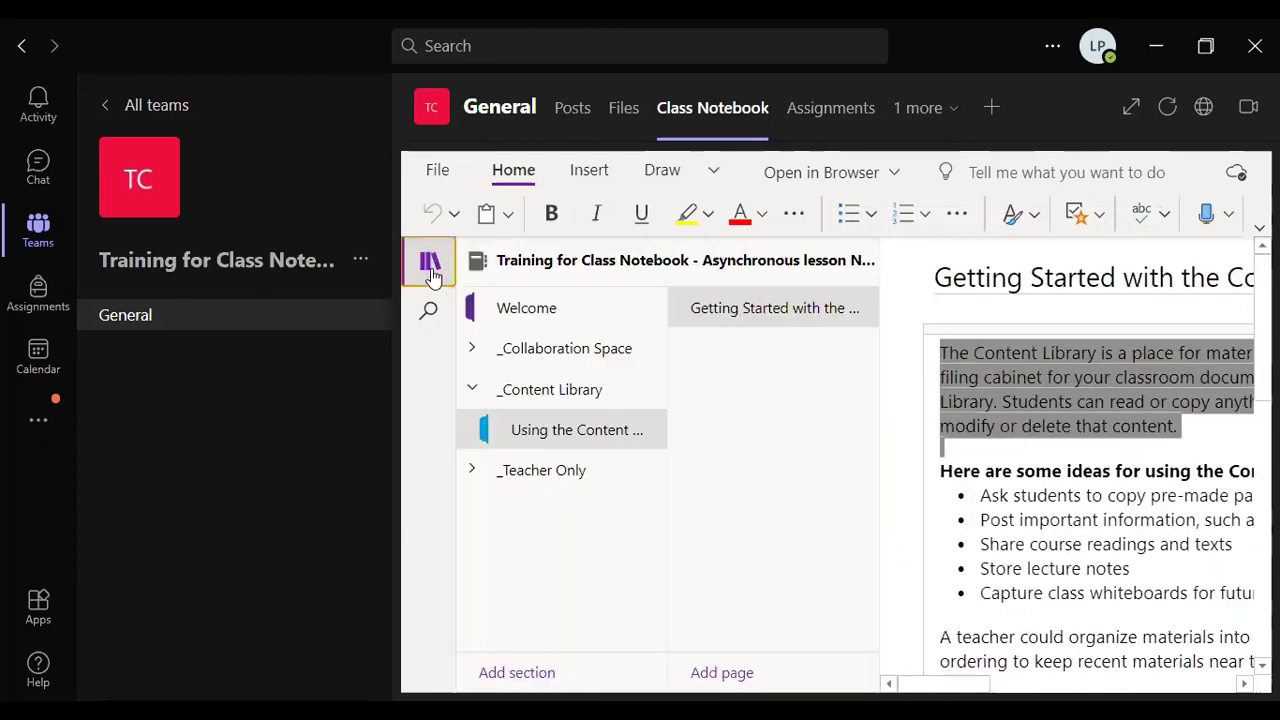
Create a new 'Term 1' section in the _Content Library
right_click(763, 316)
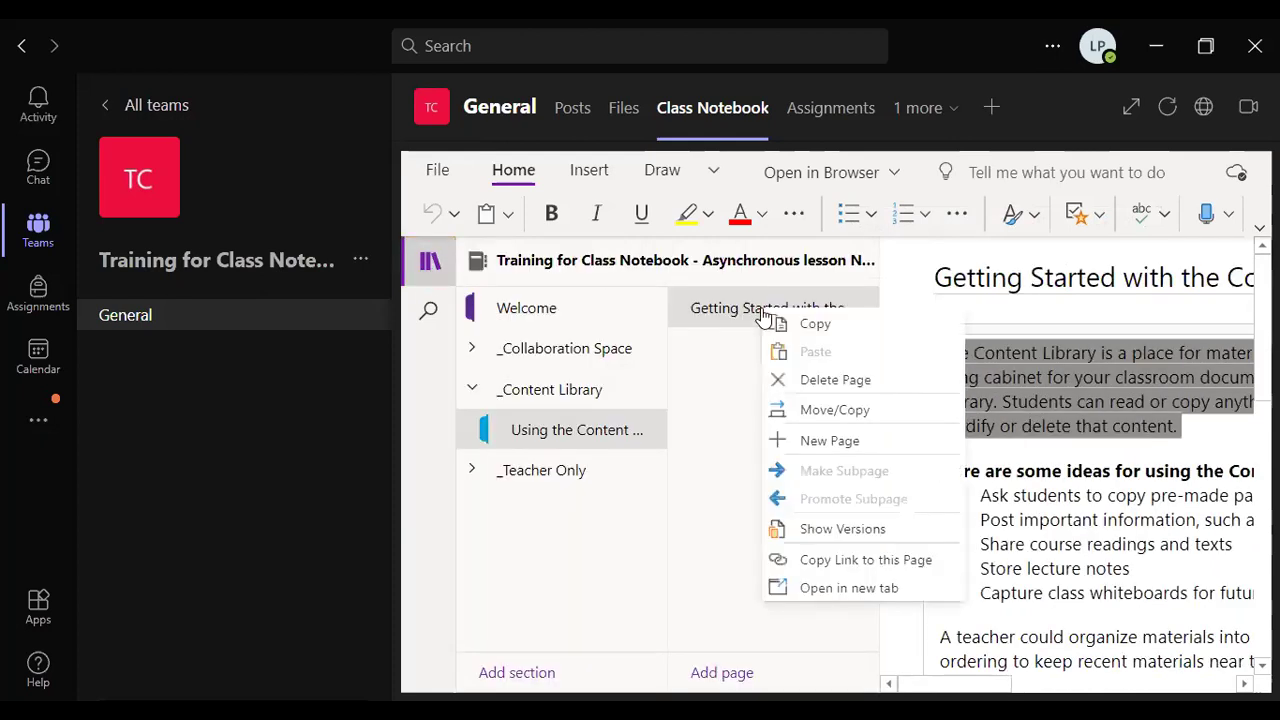
right_click(607, 438)
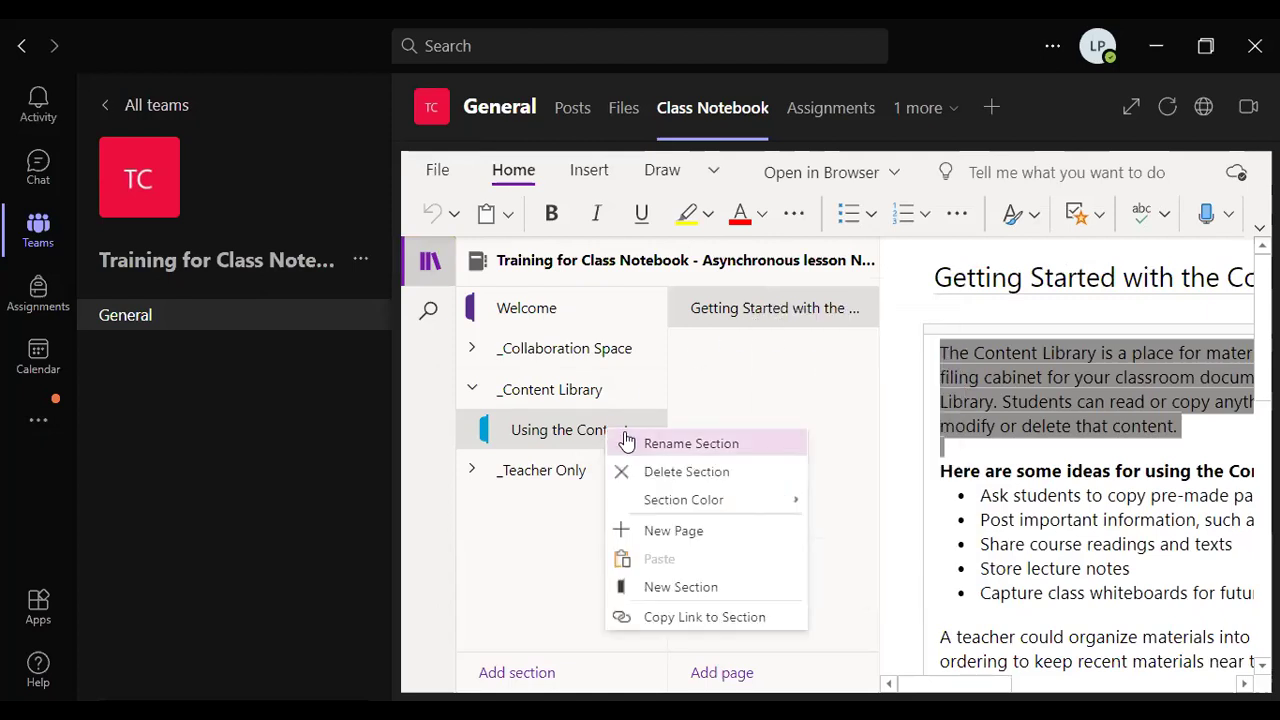
click(669, 590)
text(Term 1)
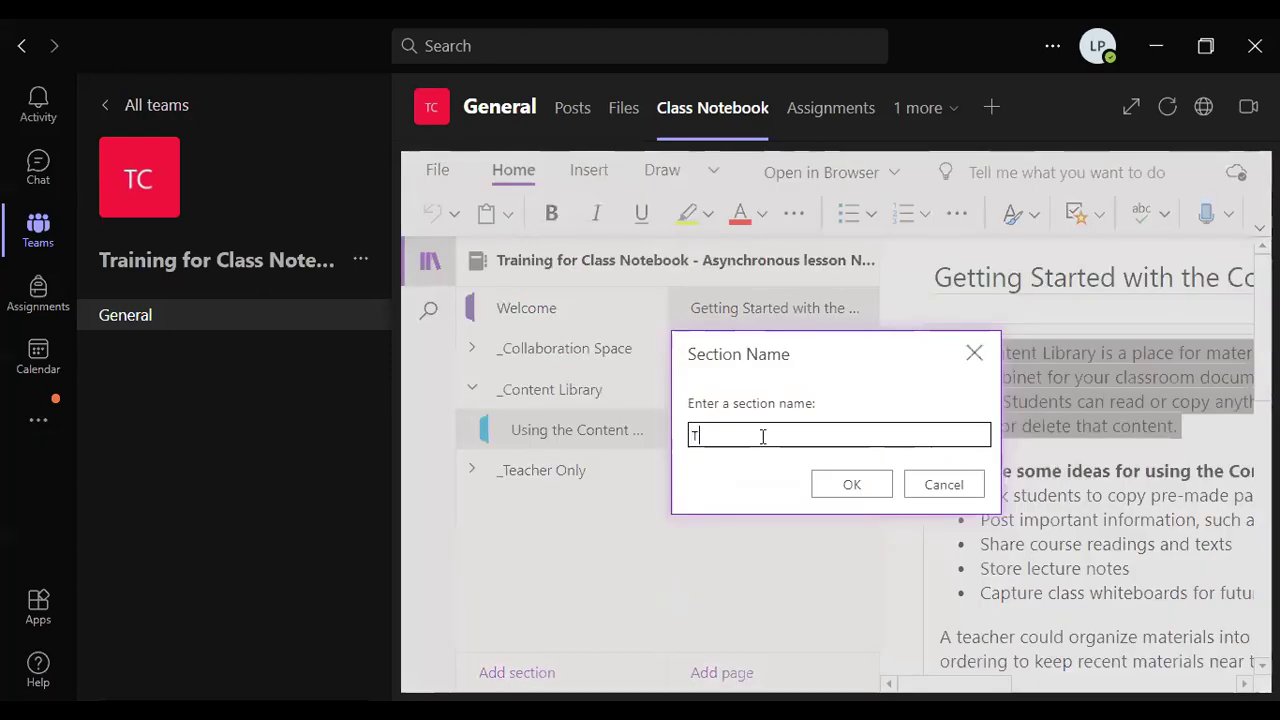
click(832, 486)
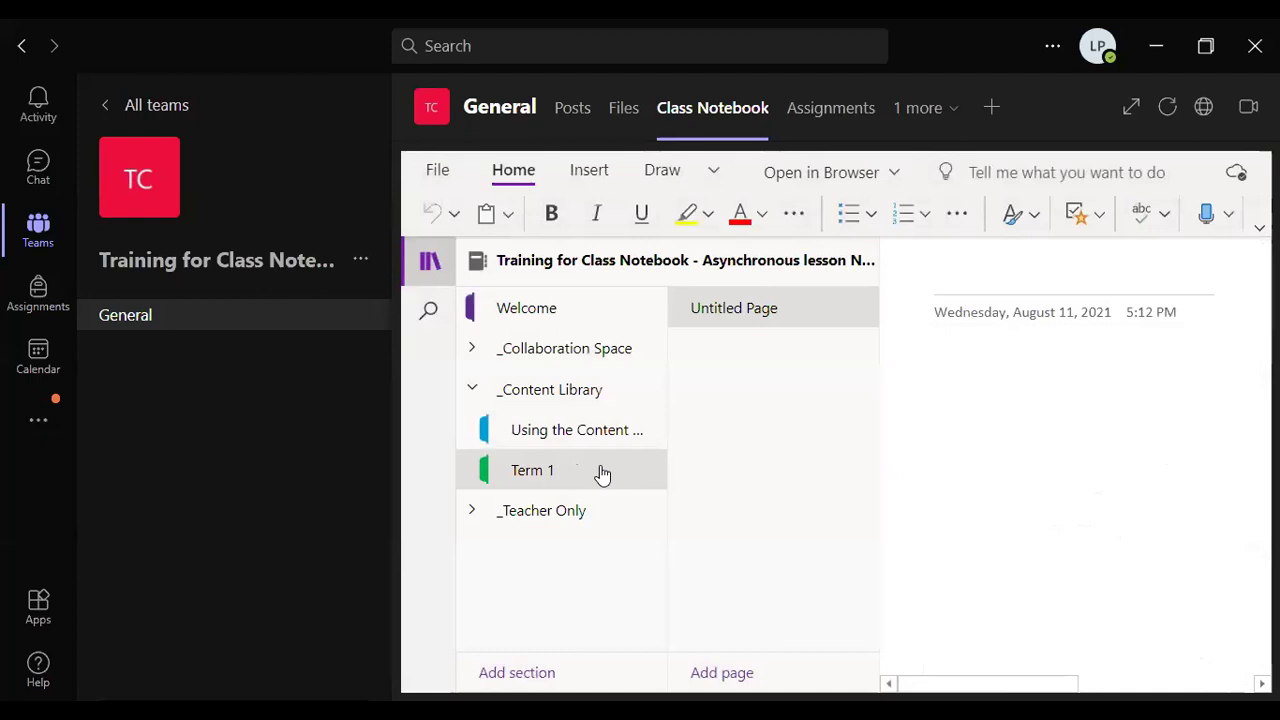
Create a second new section named 'Term 2'
right_click(602, 474)
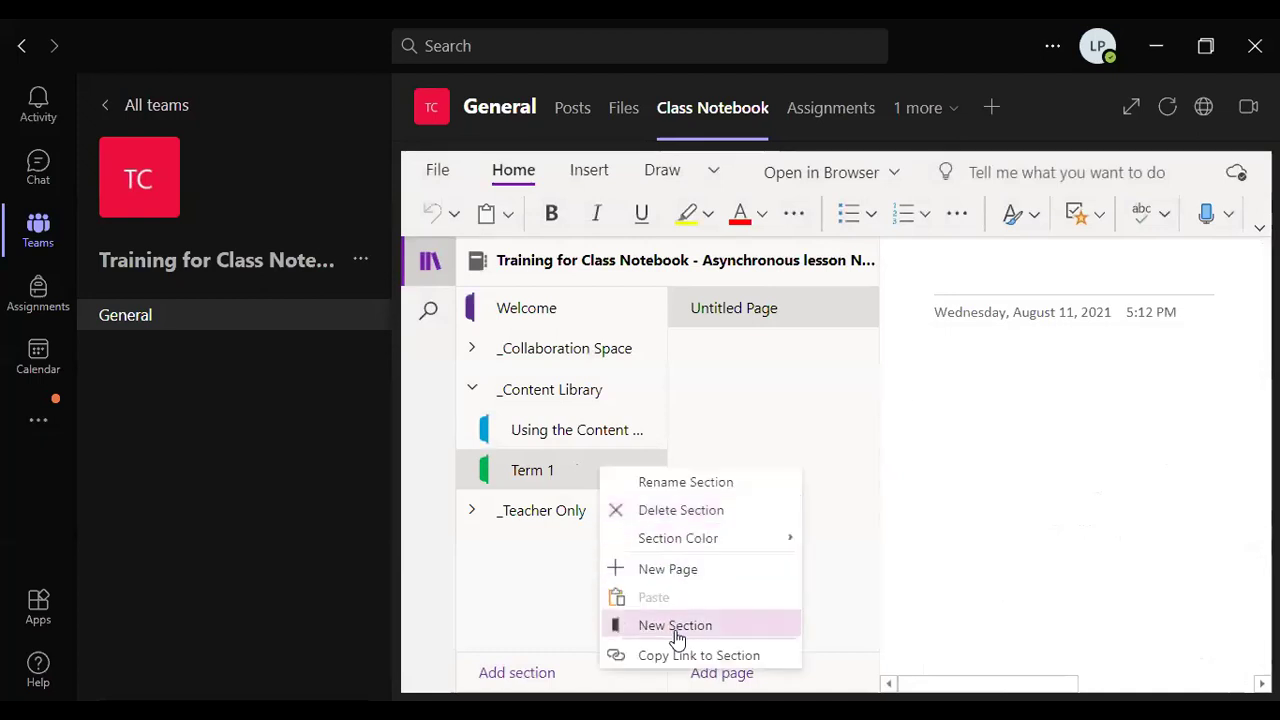
click(675, 625)
text(Te)
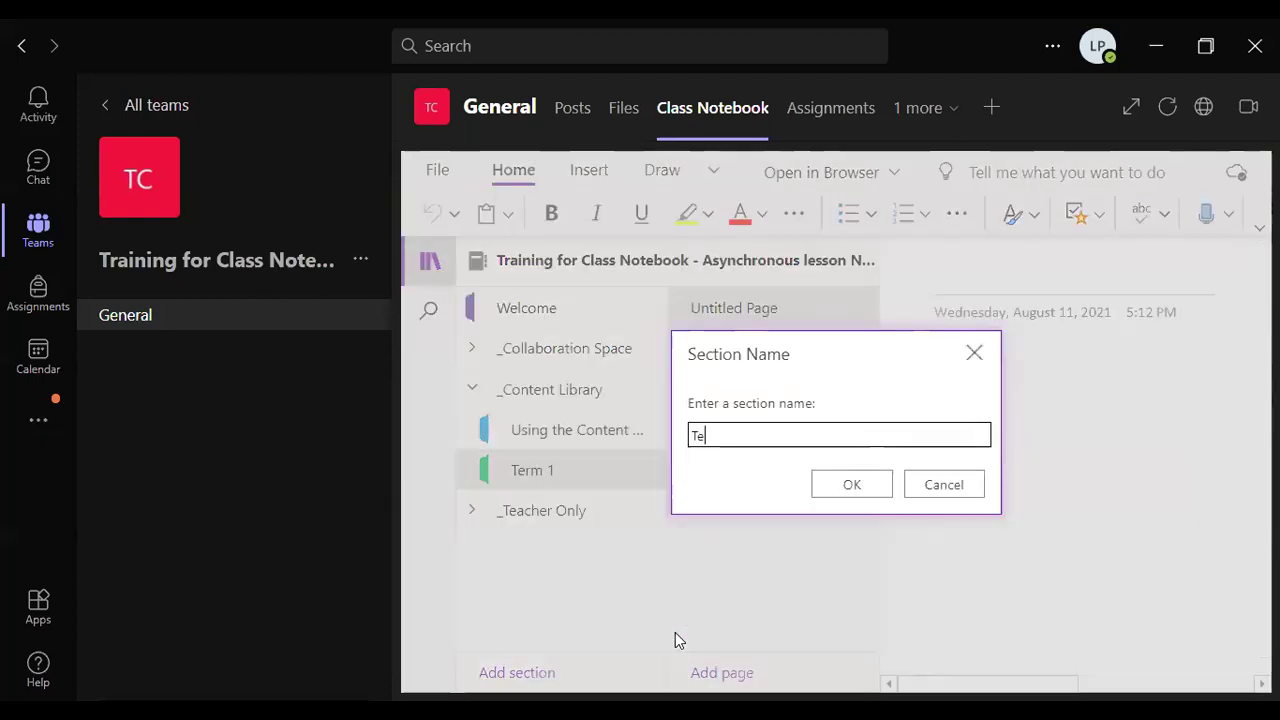
text(rm 2)
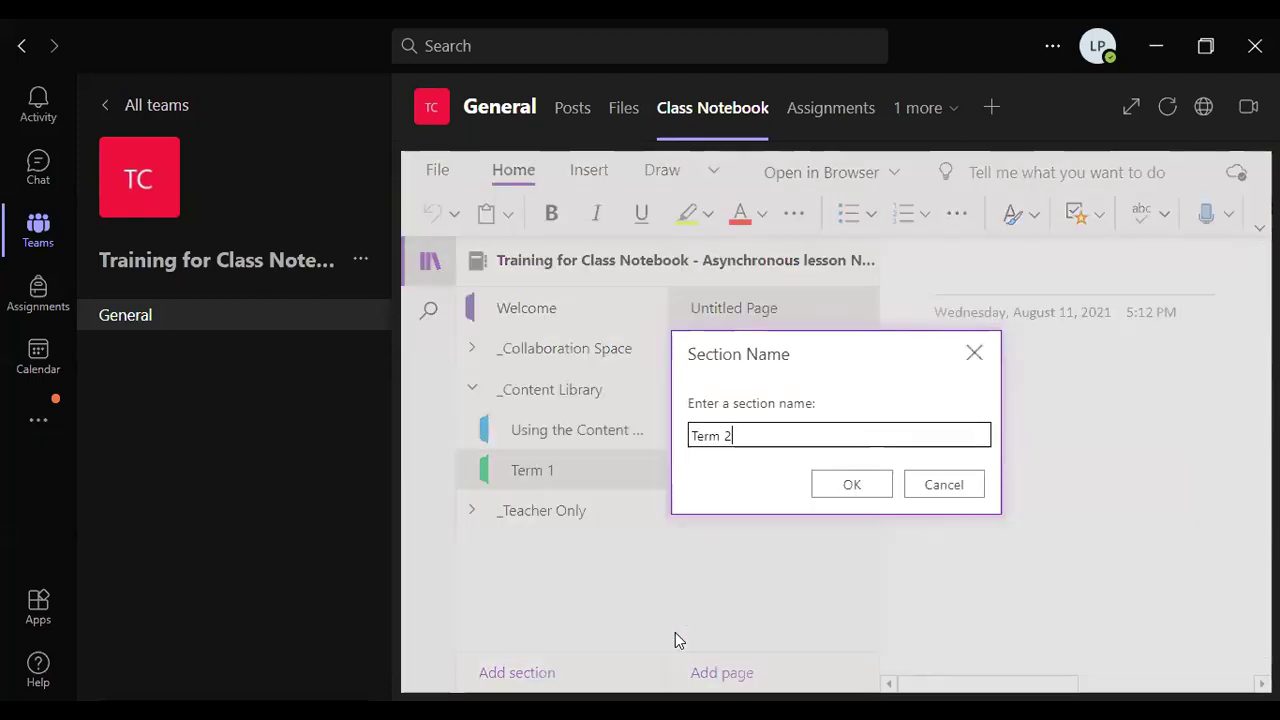
click(849, 488)
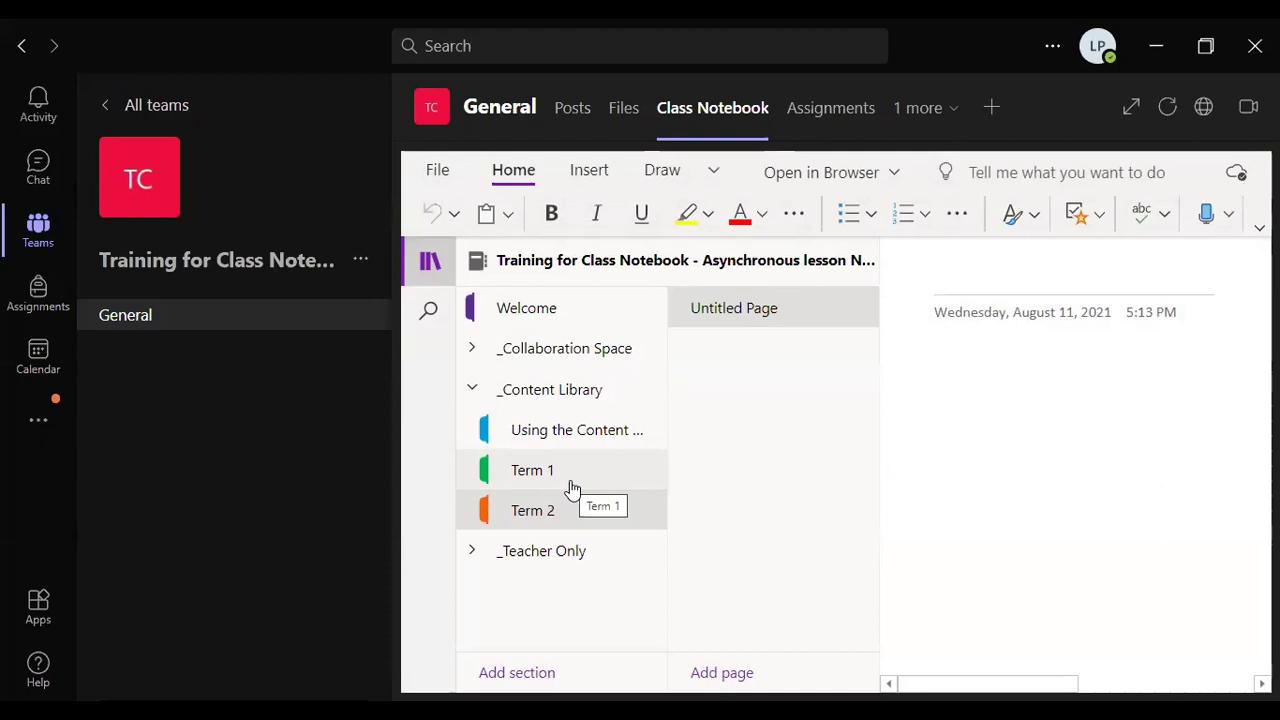
Switch back to the Term 1 section and show the section and page lists
click(570, 482)
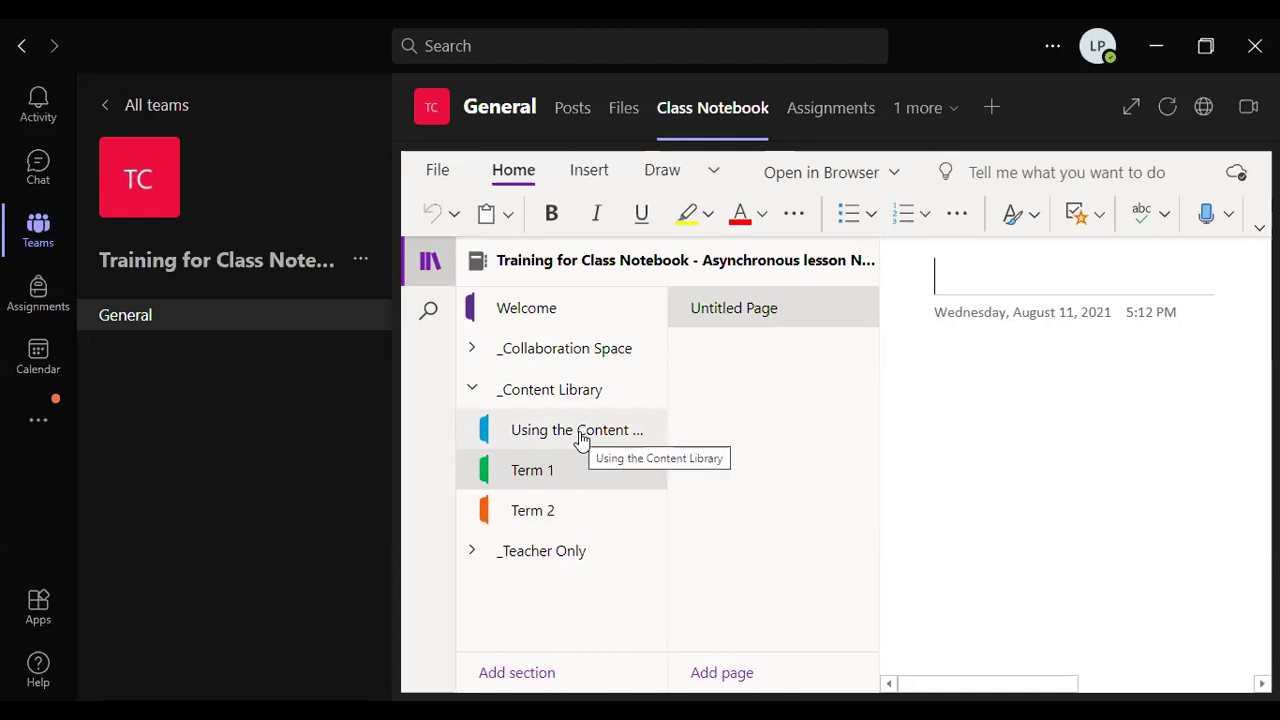
right_click(581, 441)
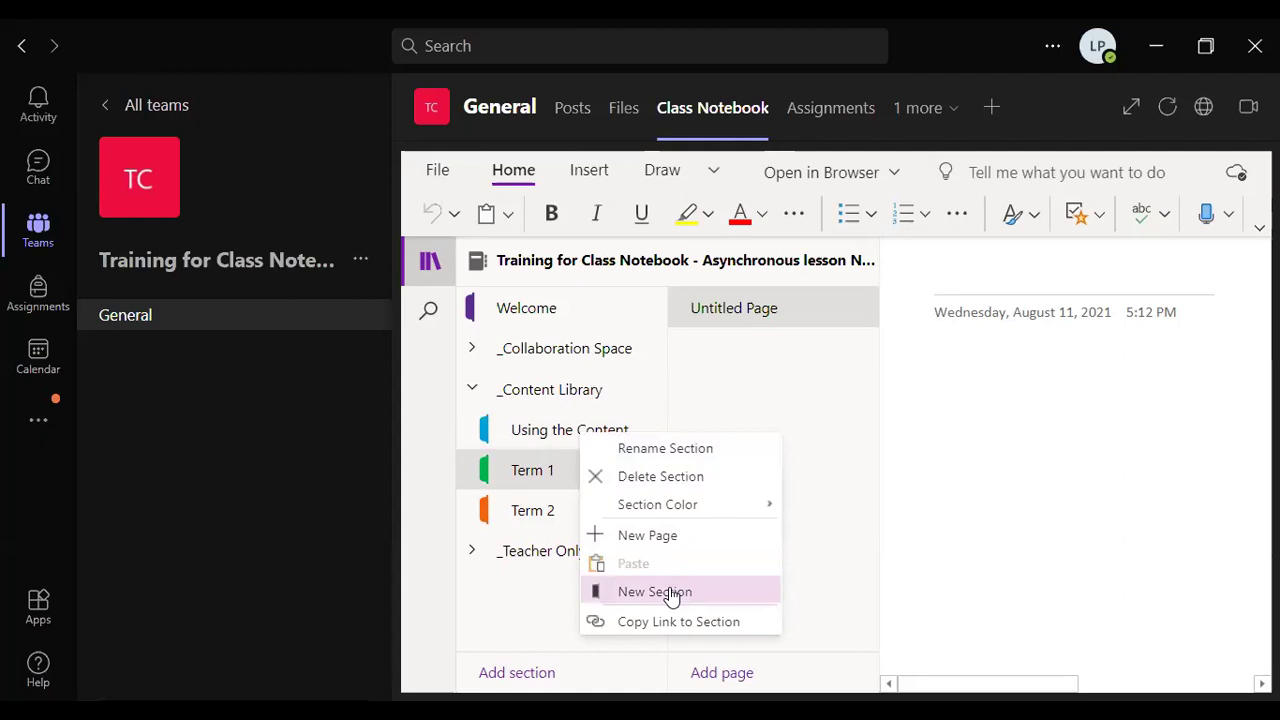
click(926, 497)
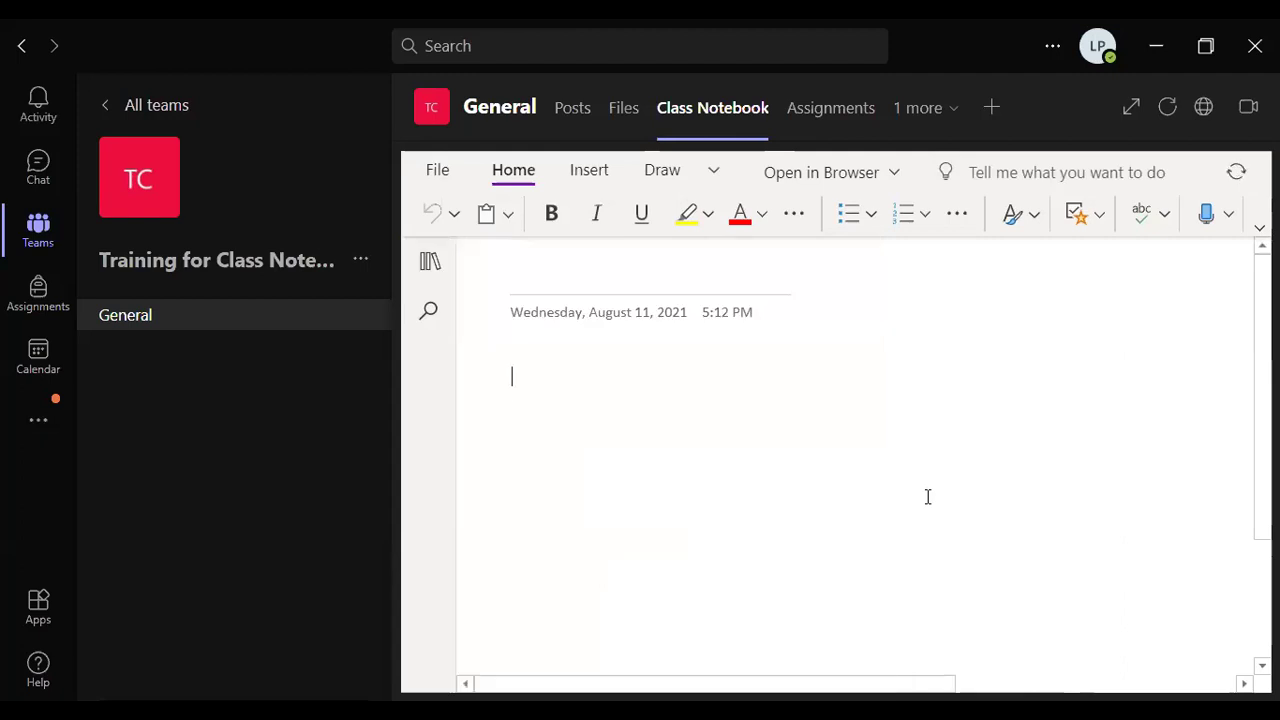
click(425, 275)
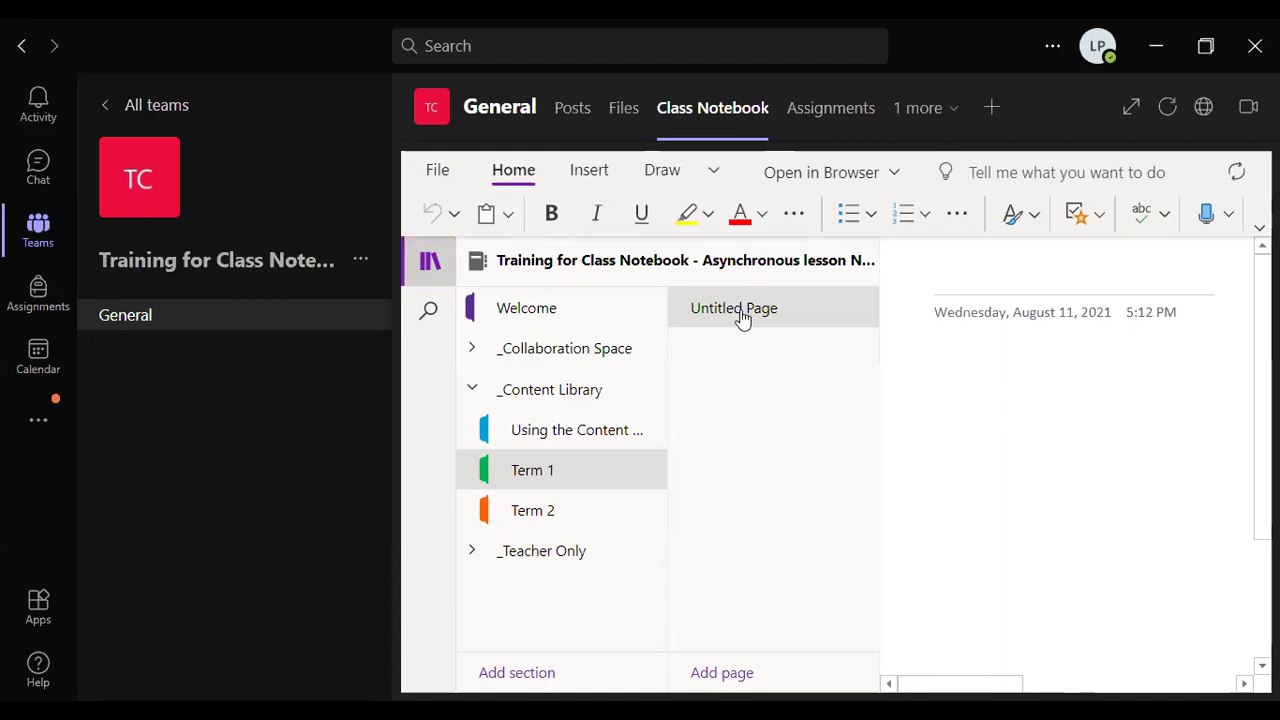
Title Term 1's untitled page 'Week 1: Common and Proper Nouns' and move into the body
click(978, 275)
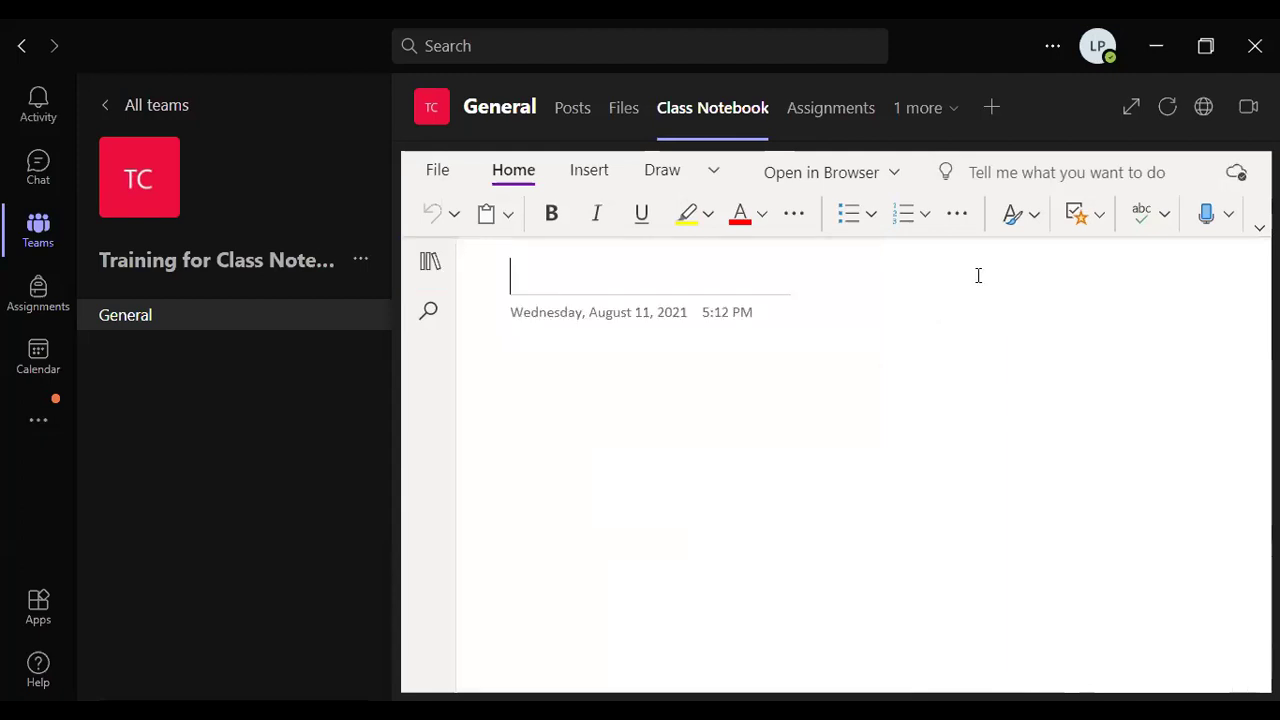
text(Week 1:)
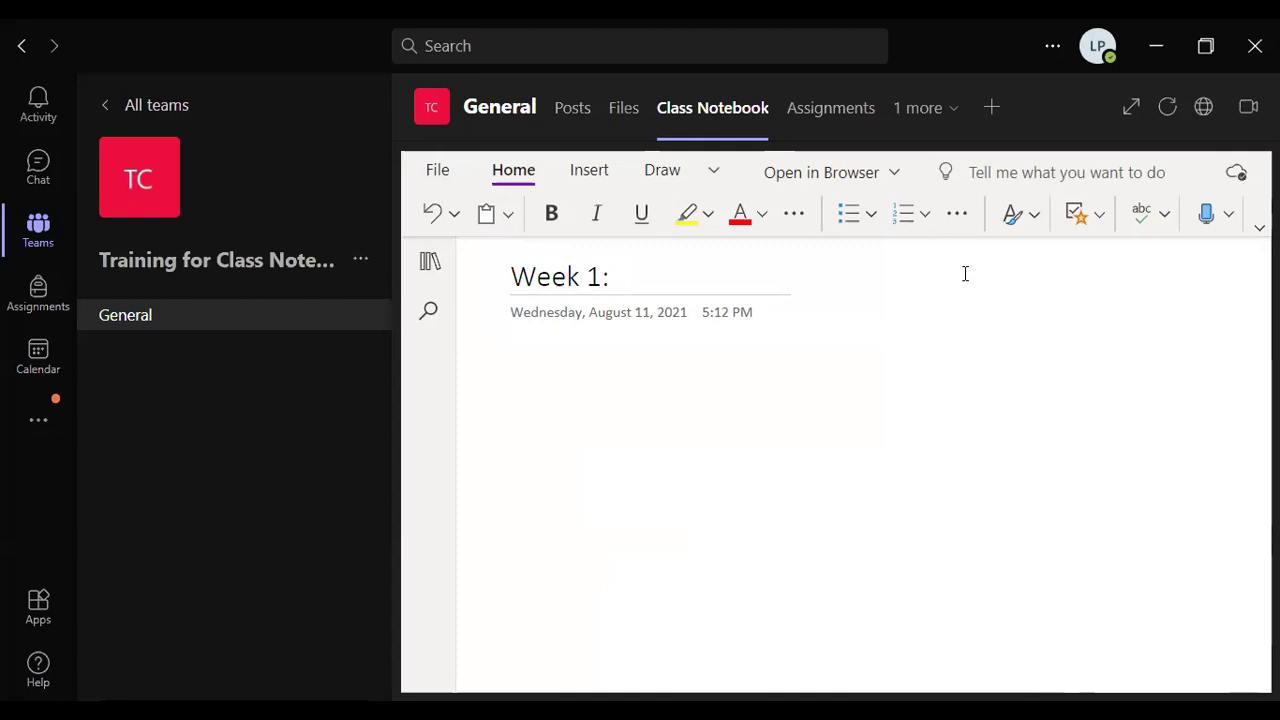
text( Common and Proper Nouns)
key(Return)
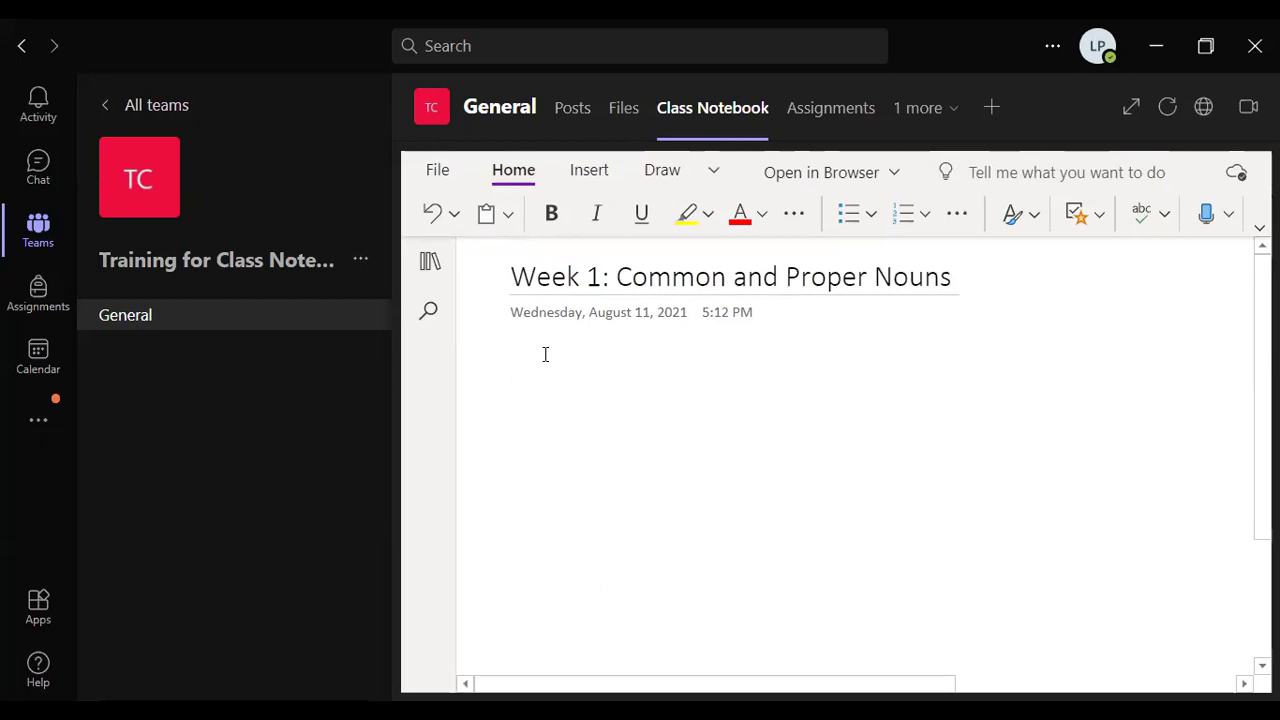
Insert an online picture of an arrow hitting a target, found by searching 'objectives'
click(603, 171)
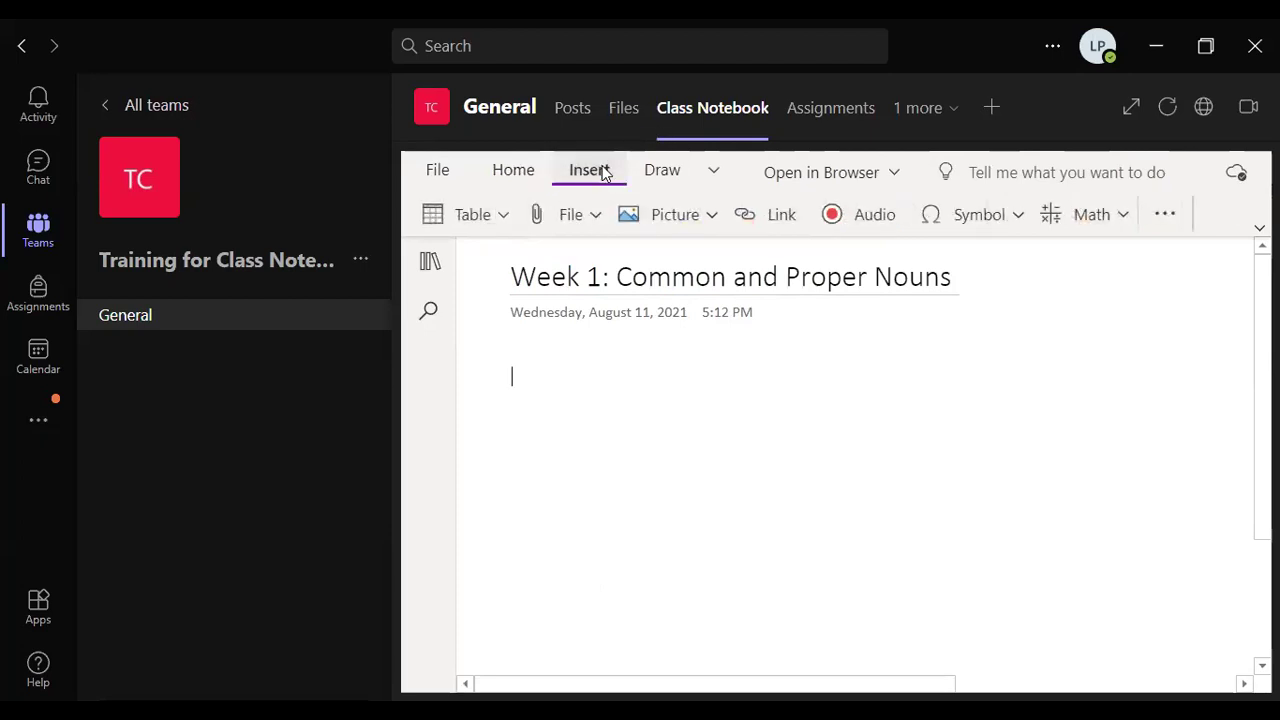
click(713, 218)
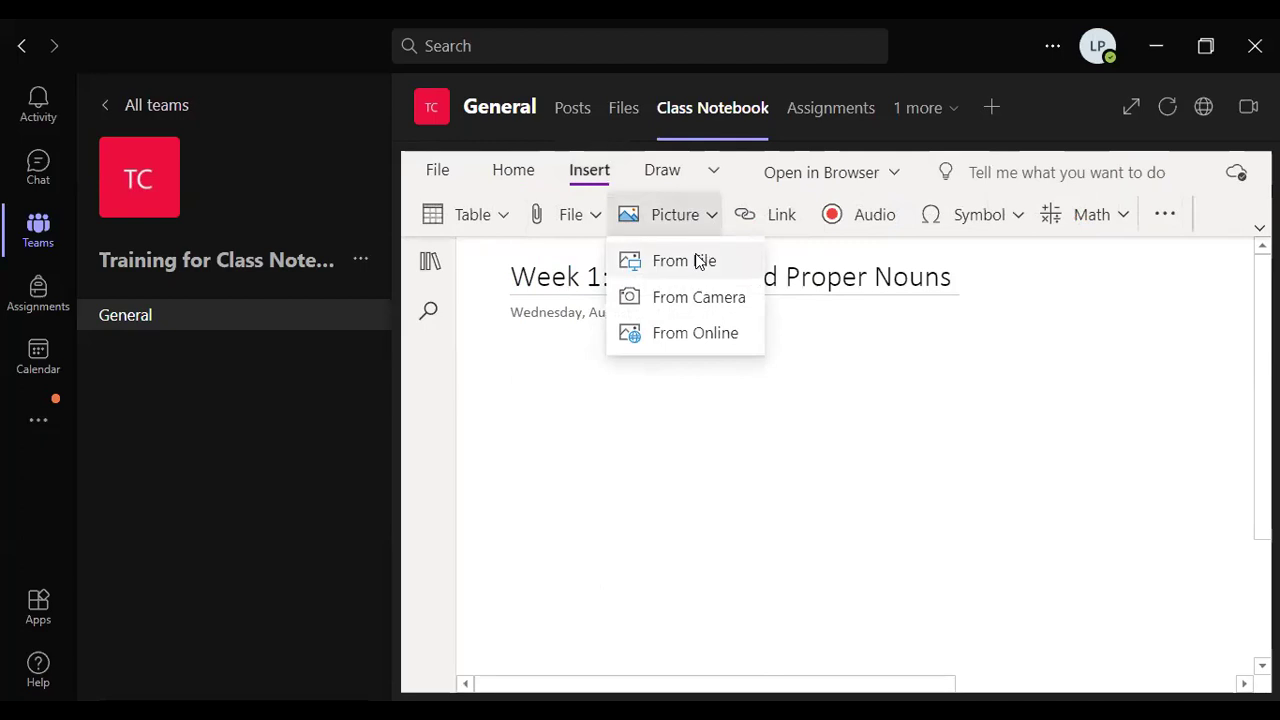
click(698, 336)
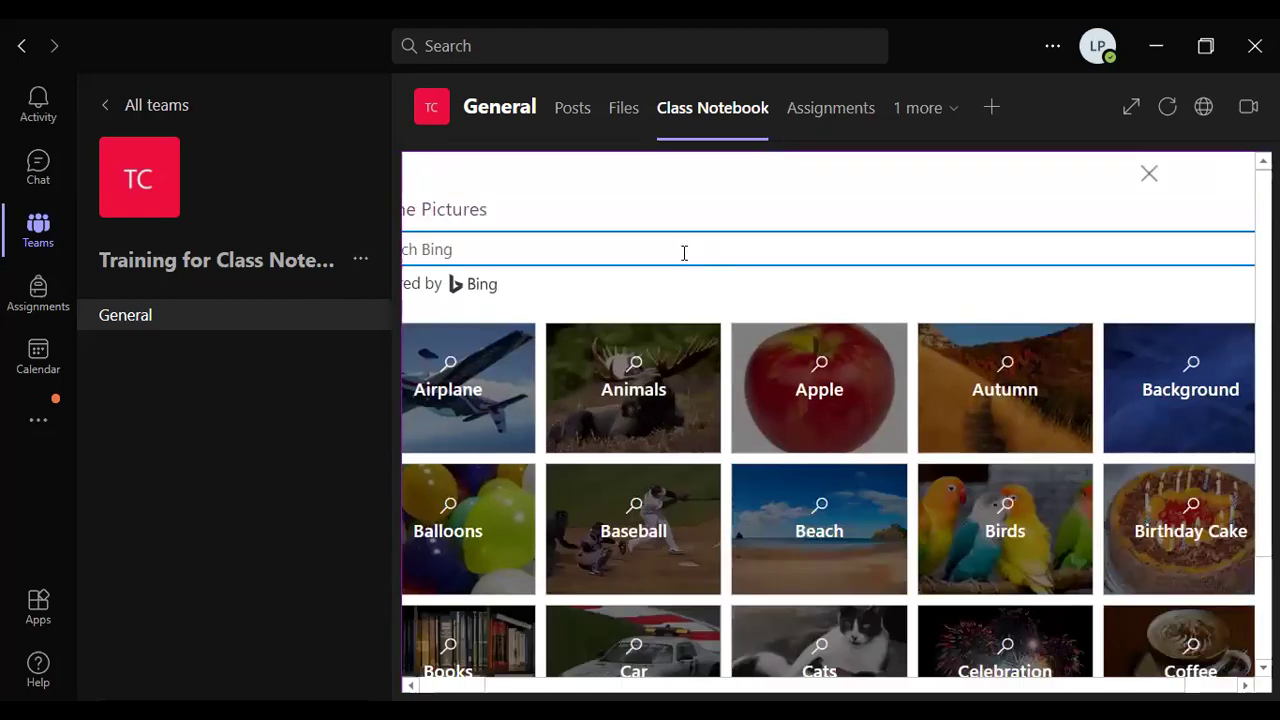
text(bjectives)
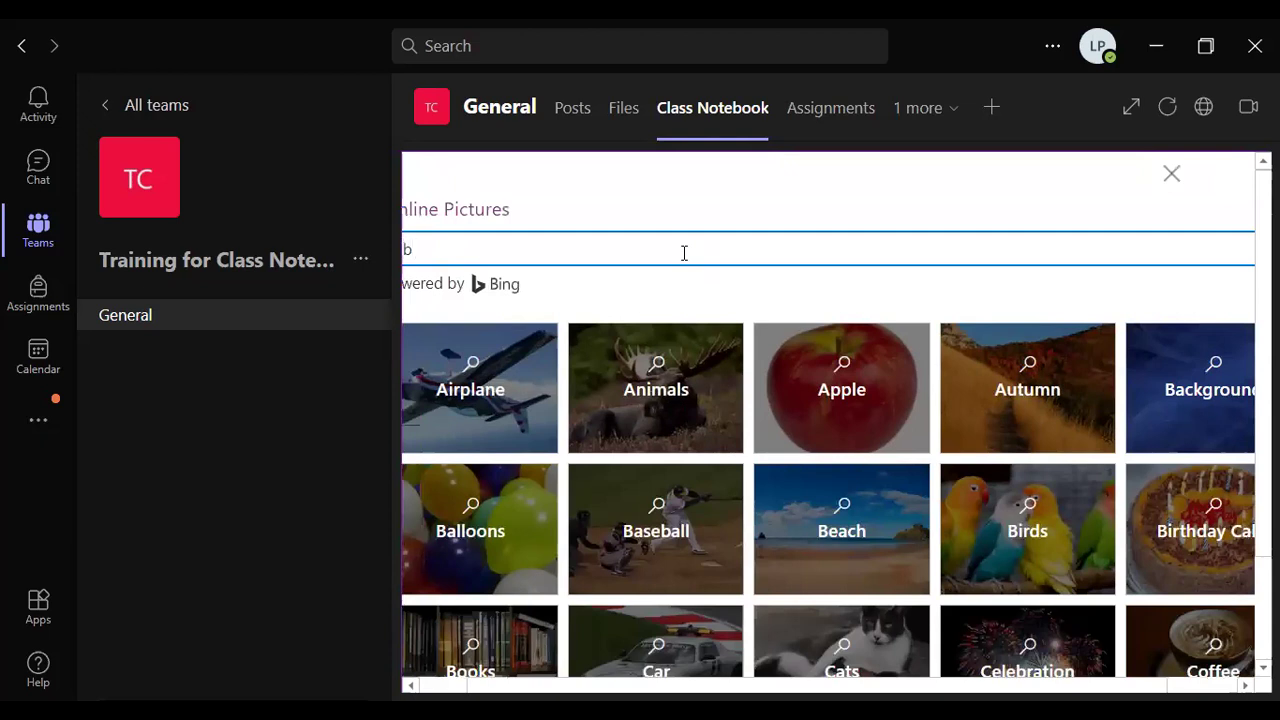
key(BackSpace)
text(objectives)
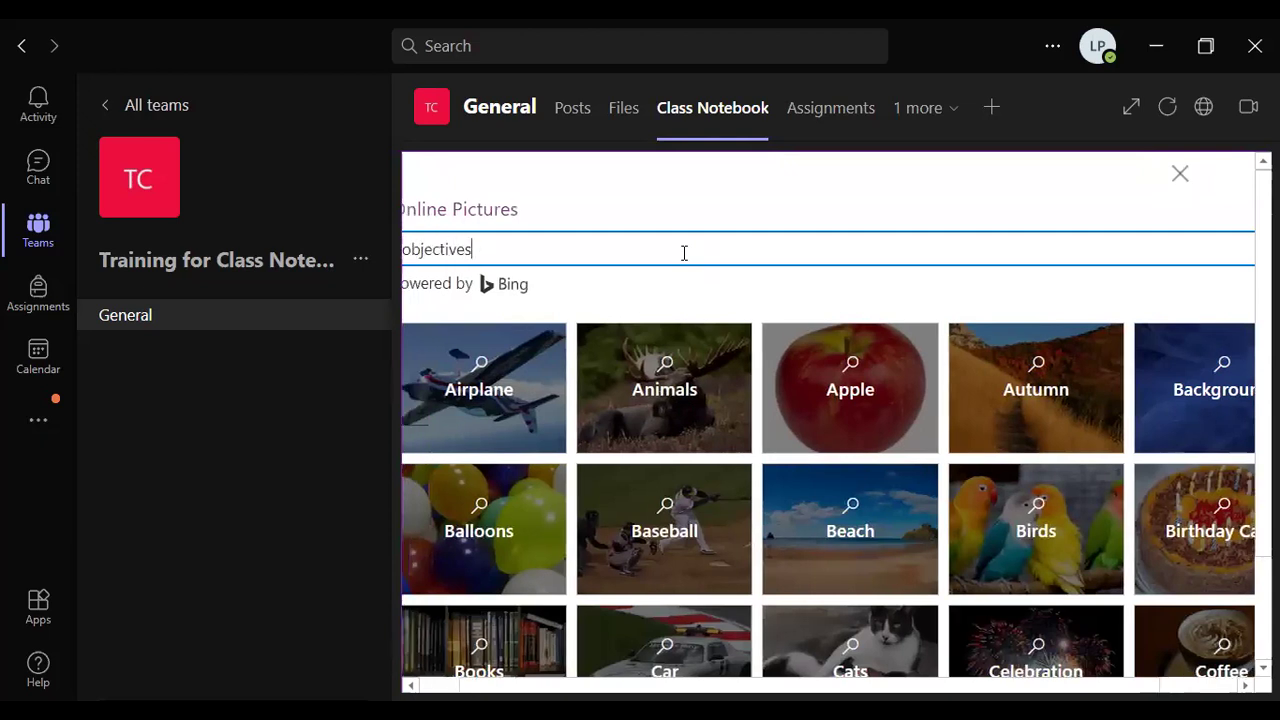
key(Return)
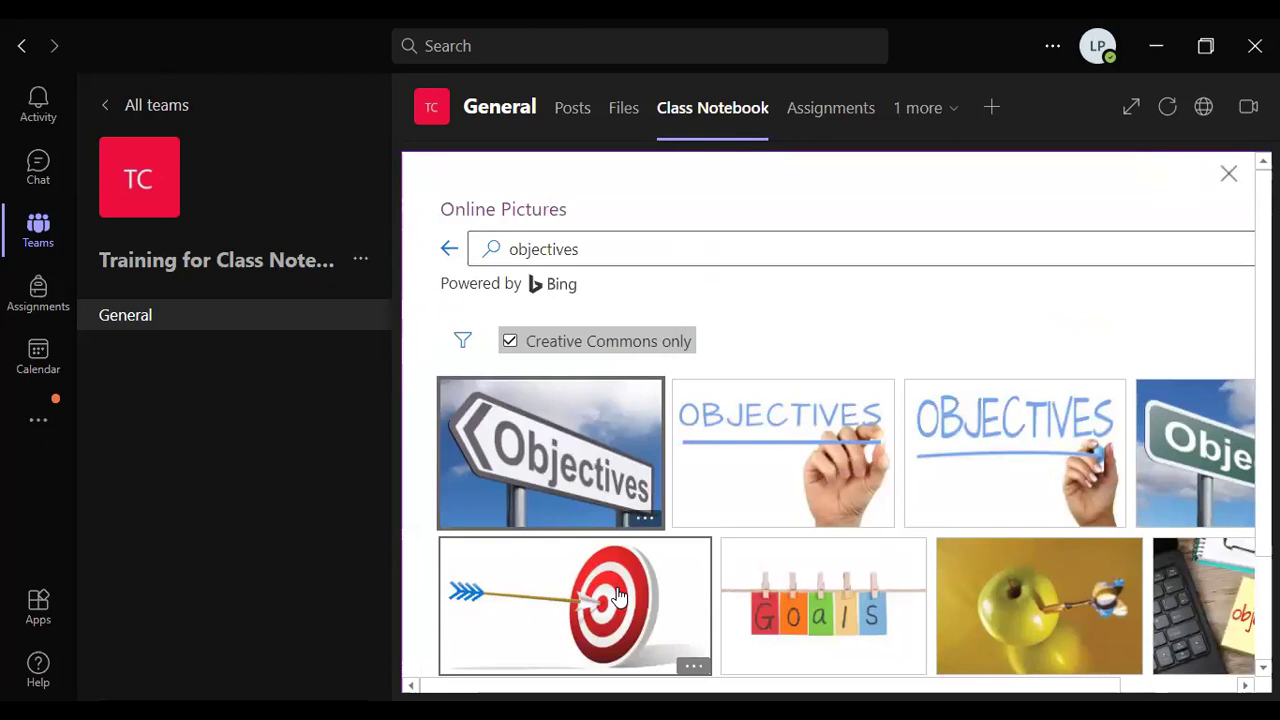
click(618, 596)
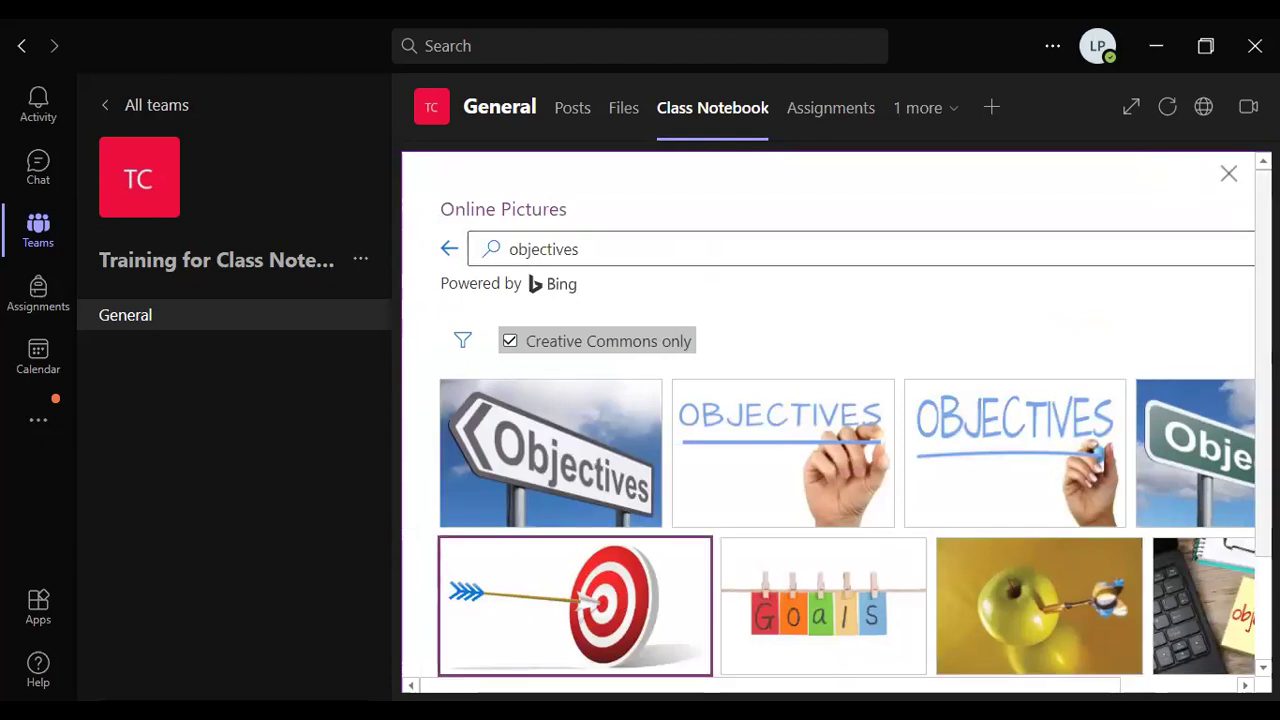
scroll(1262, 420, down, 2)
click(1138, 646)
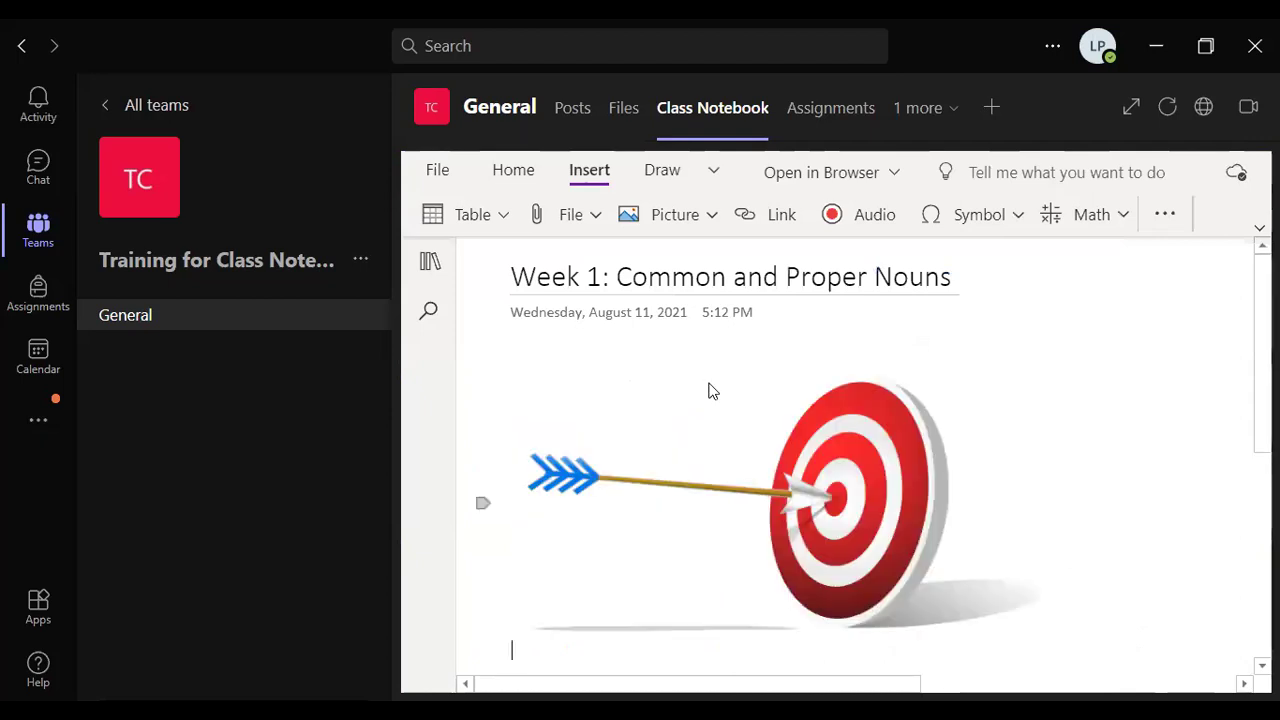
Resize the arrow-and-target picture smaller by dragging its corner handle
click(871, 504)
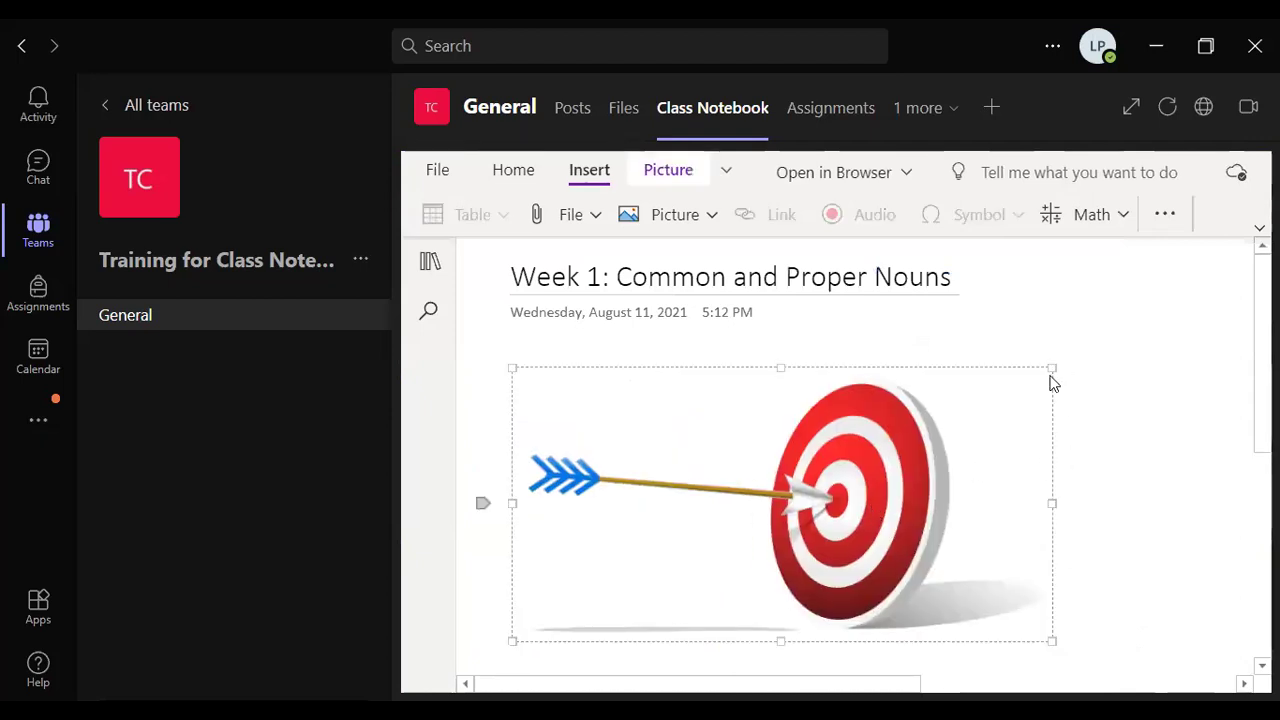
drag(1050, 368, 727, 421)
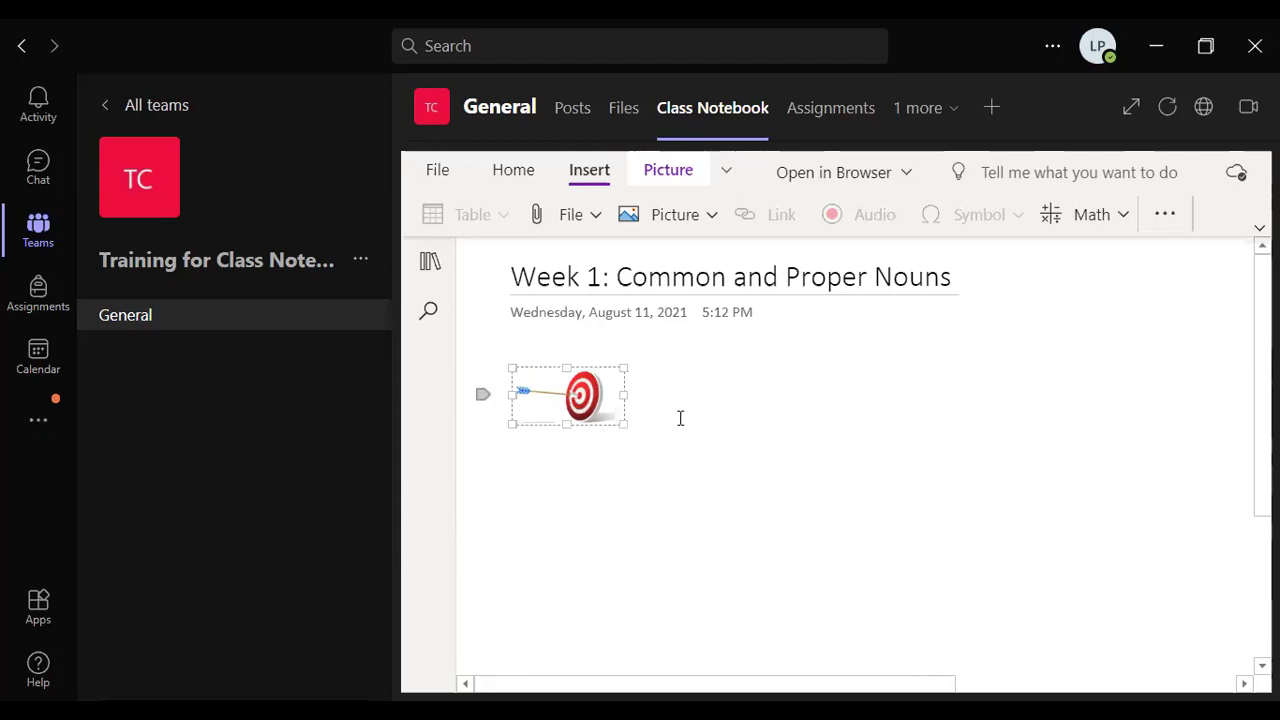
click(537, 452)
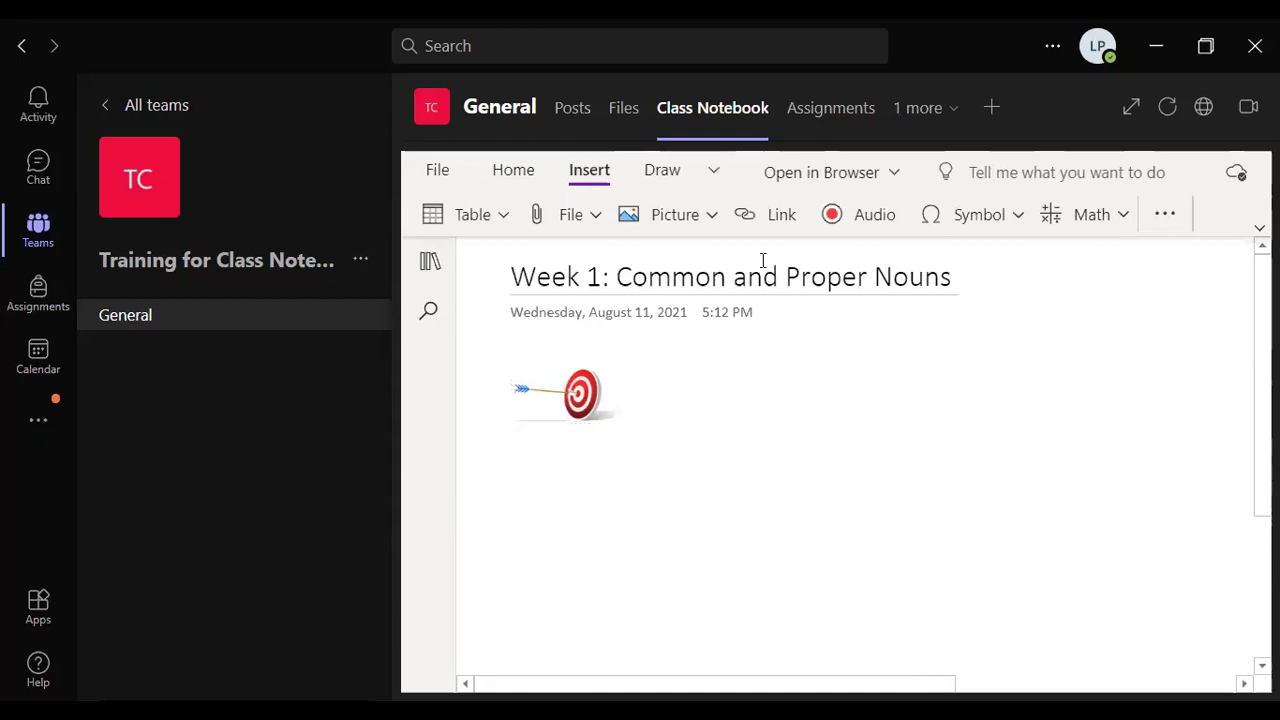
Record an audio clip of about 9 seconds, allowing microphone access, then play it back
click(851, 214)
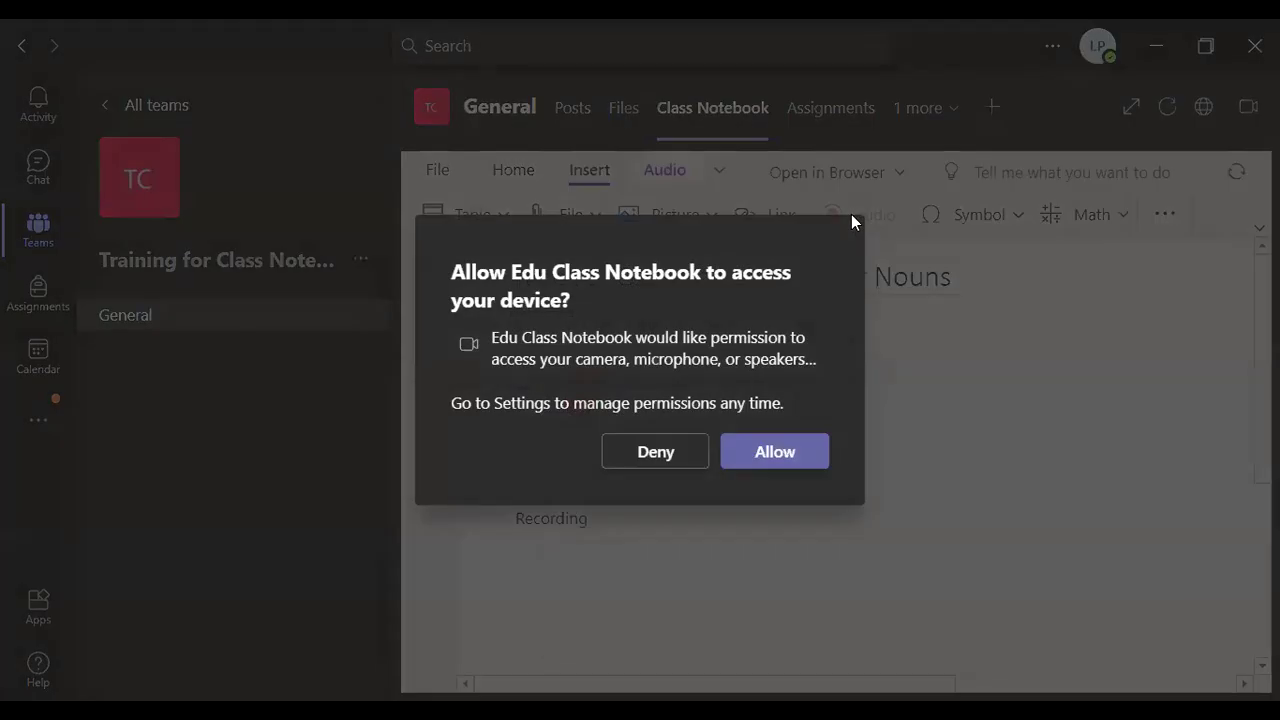
click(773, 456)
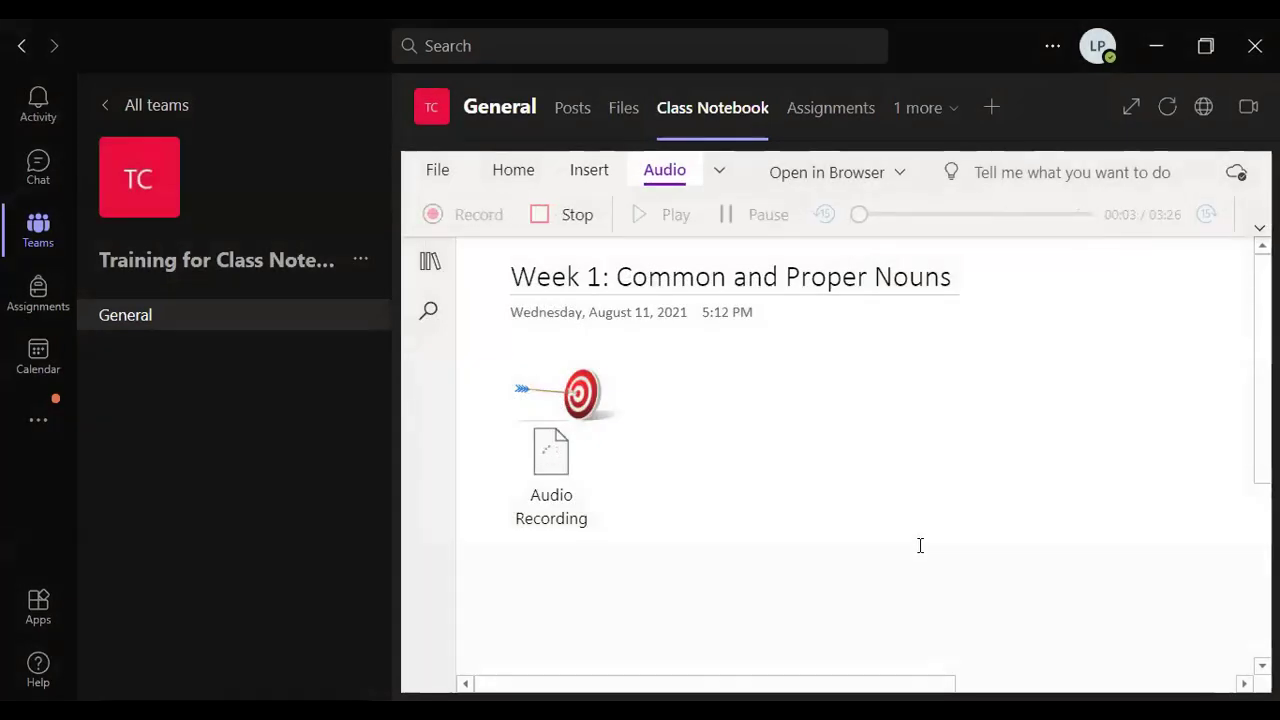
click(556, 476)
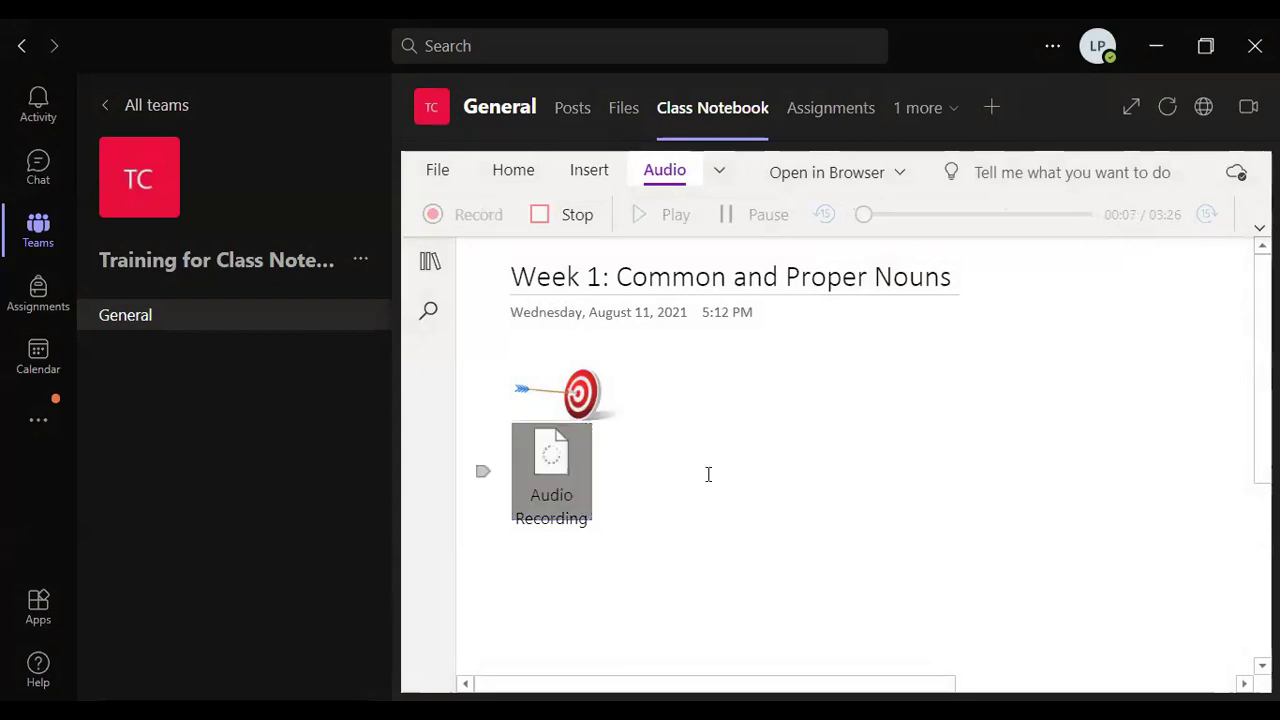
click(550, 215)
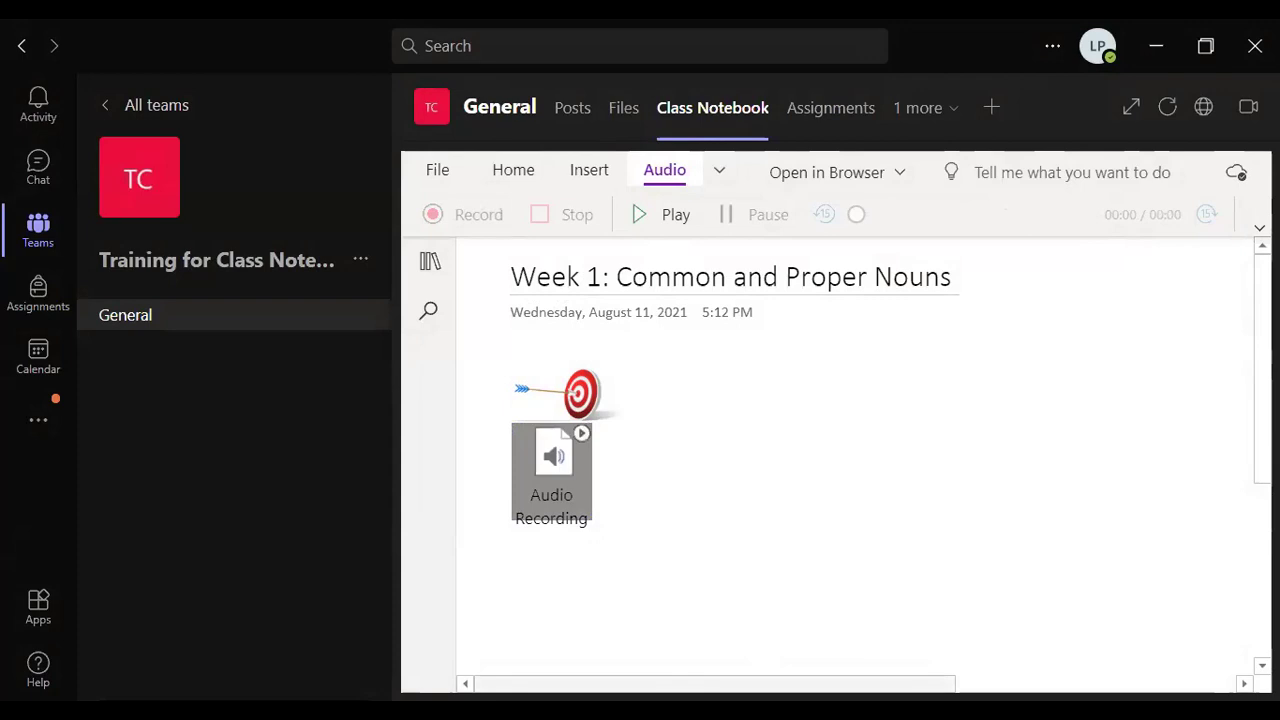
click(582, 436)
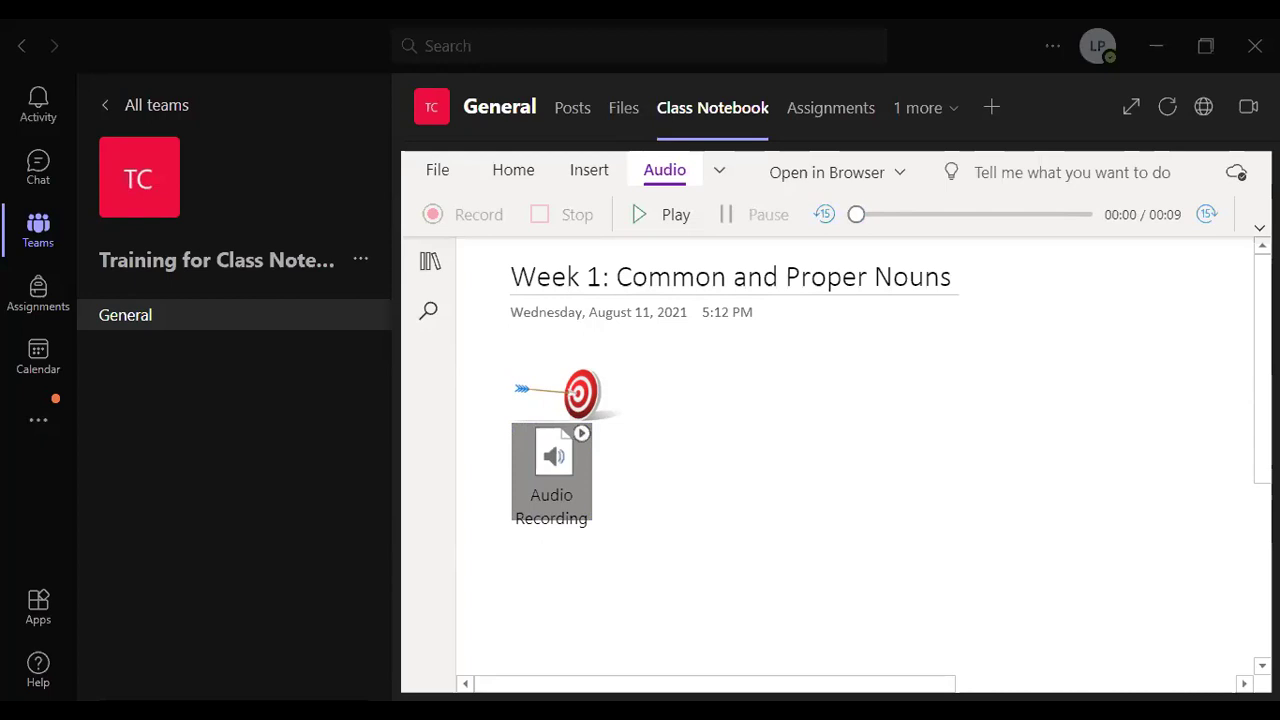
Below the recording, type 'Today we will be learning about proper and common nouns.' and start a new line
click(519, 575)
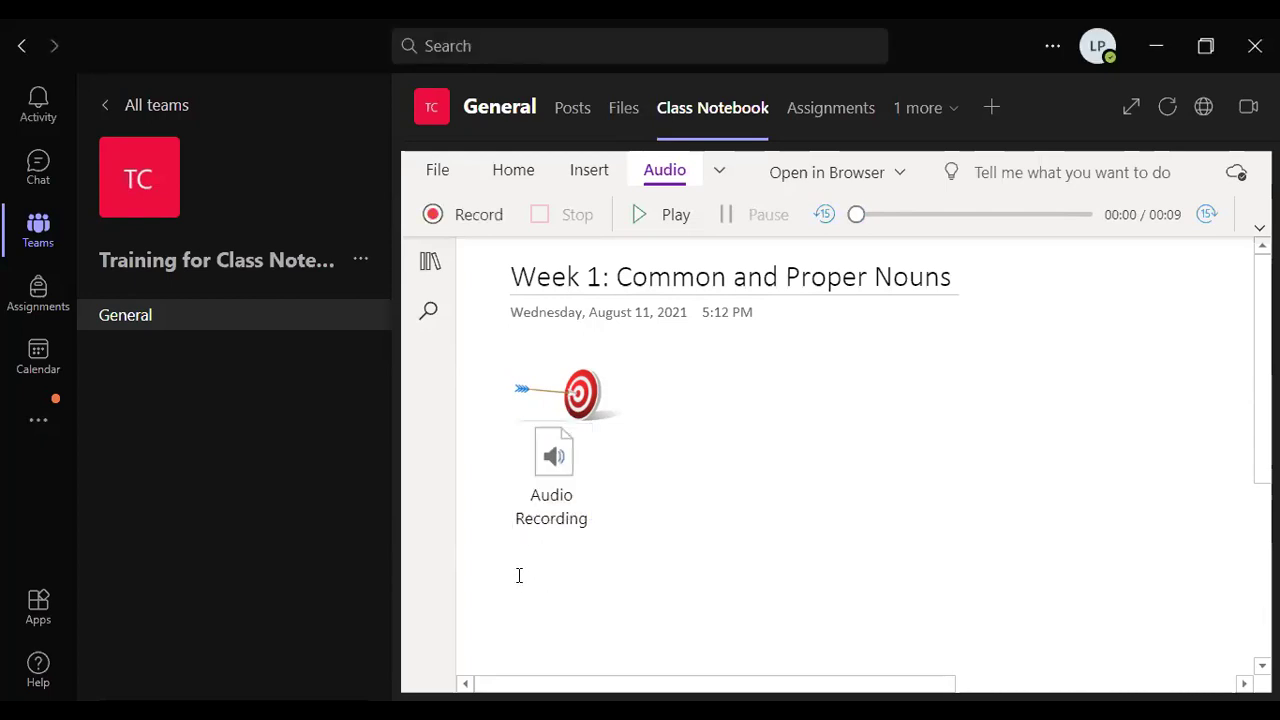
text(Today we will be learning about nouns)
key(BackSpace)
key(ctrl+BackSpace)
text(proper an)
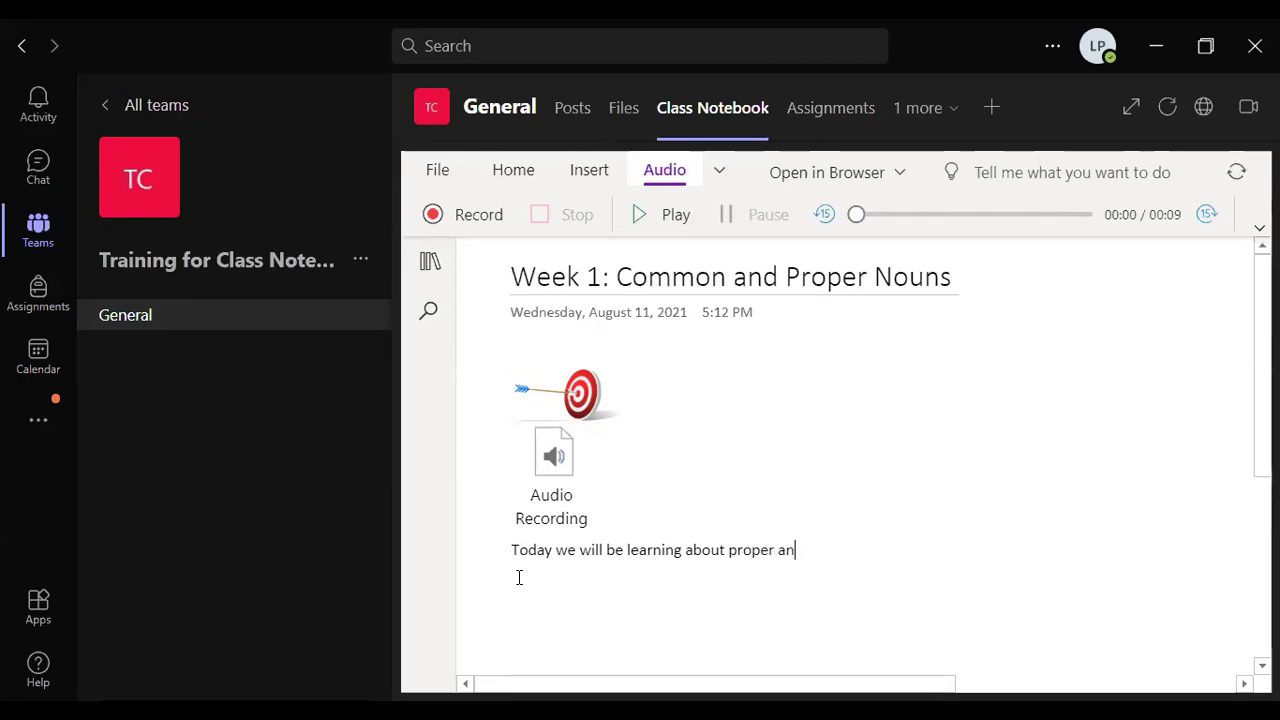
key(BackSpace)
text(nd common nouns.)
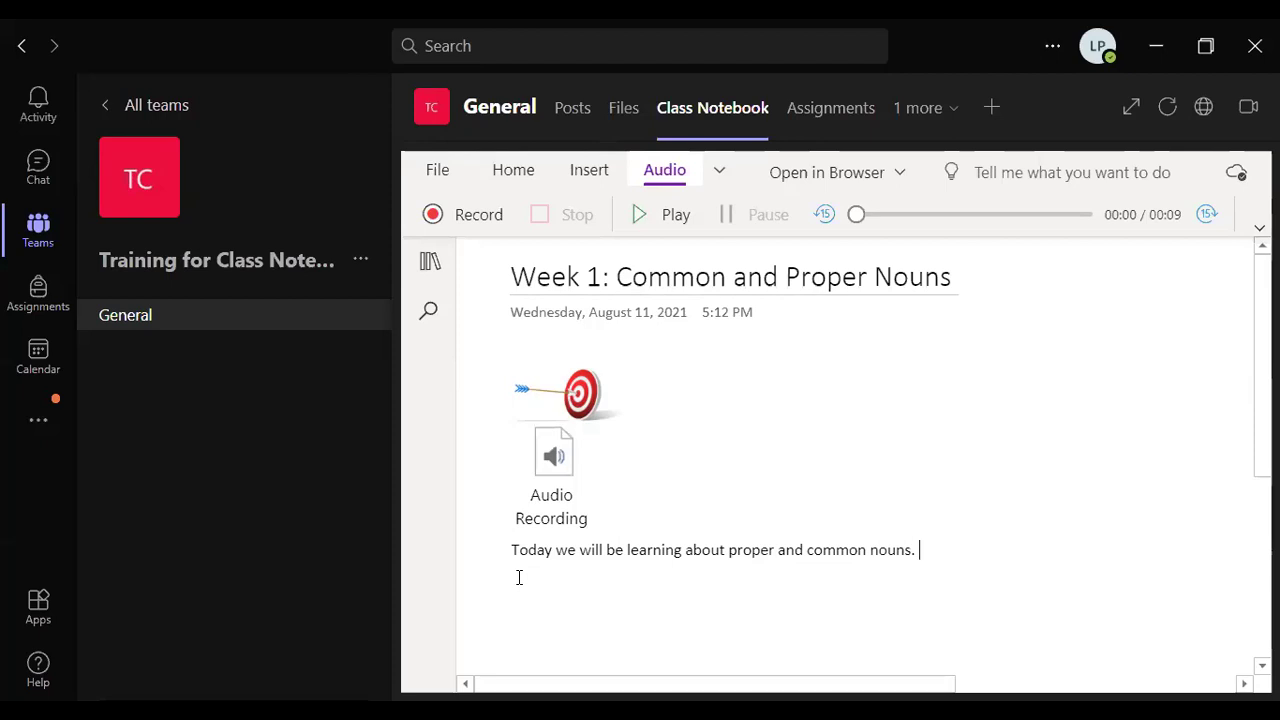
key(Return)
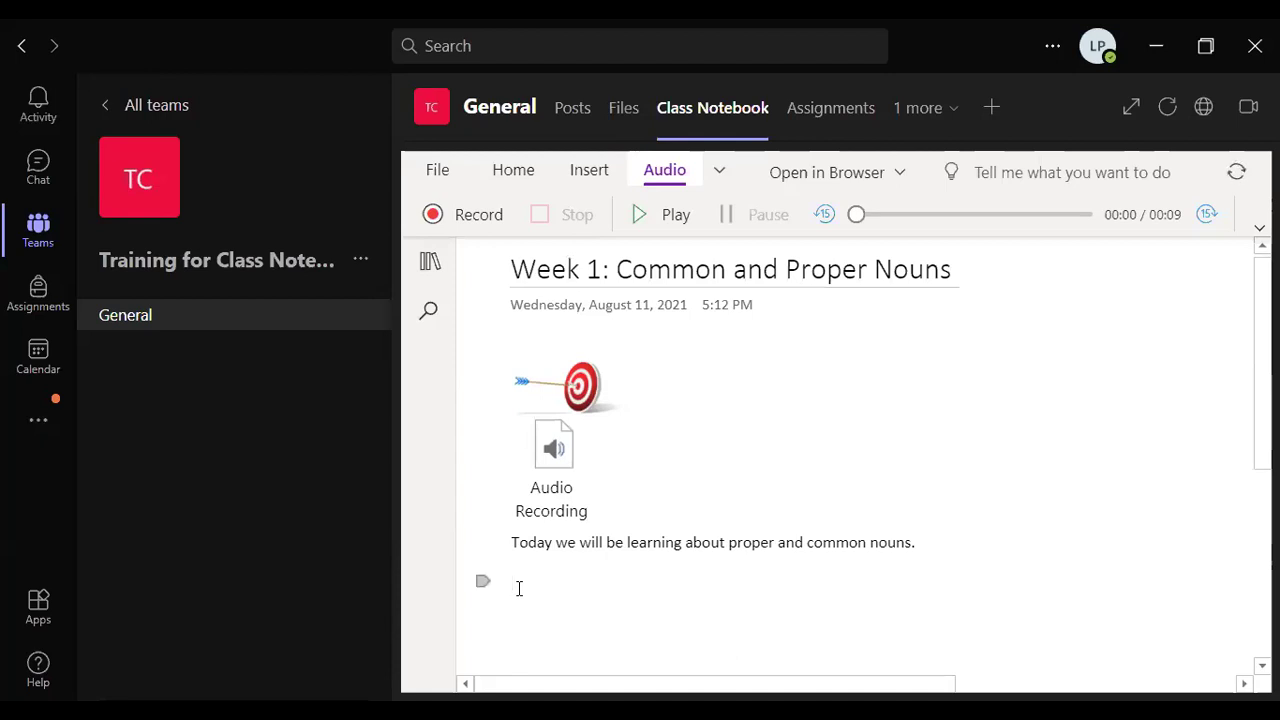
Label the sentence 'Objectives:' and add a 'Set Induction: Images/Video' line beneath it
click(508, 542)
text(Objectives)
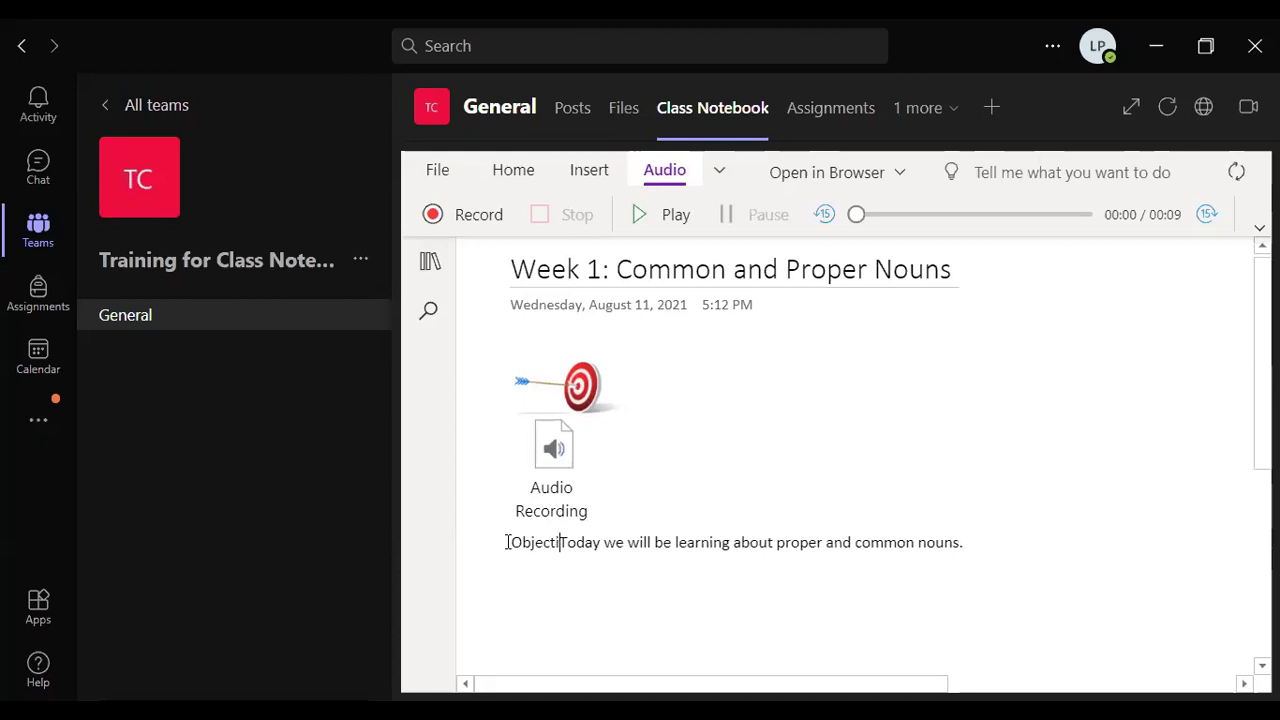
text(:)
click(528, 581)
text(Set )
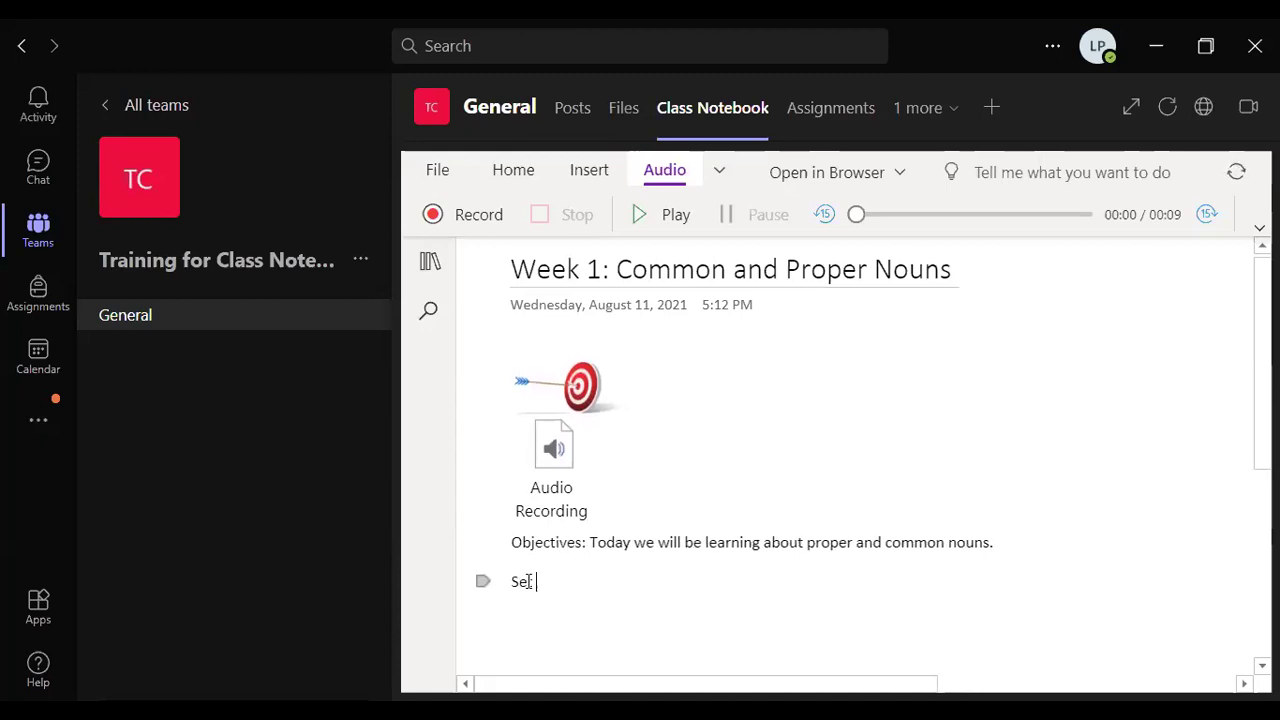
text(Induction:)
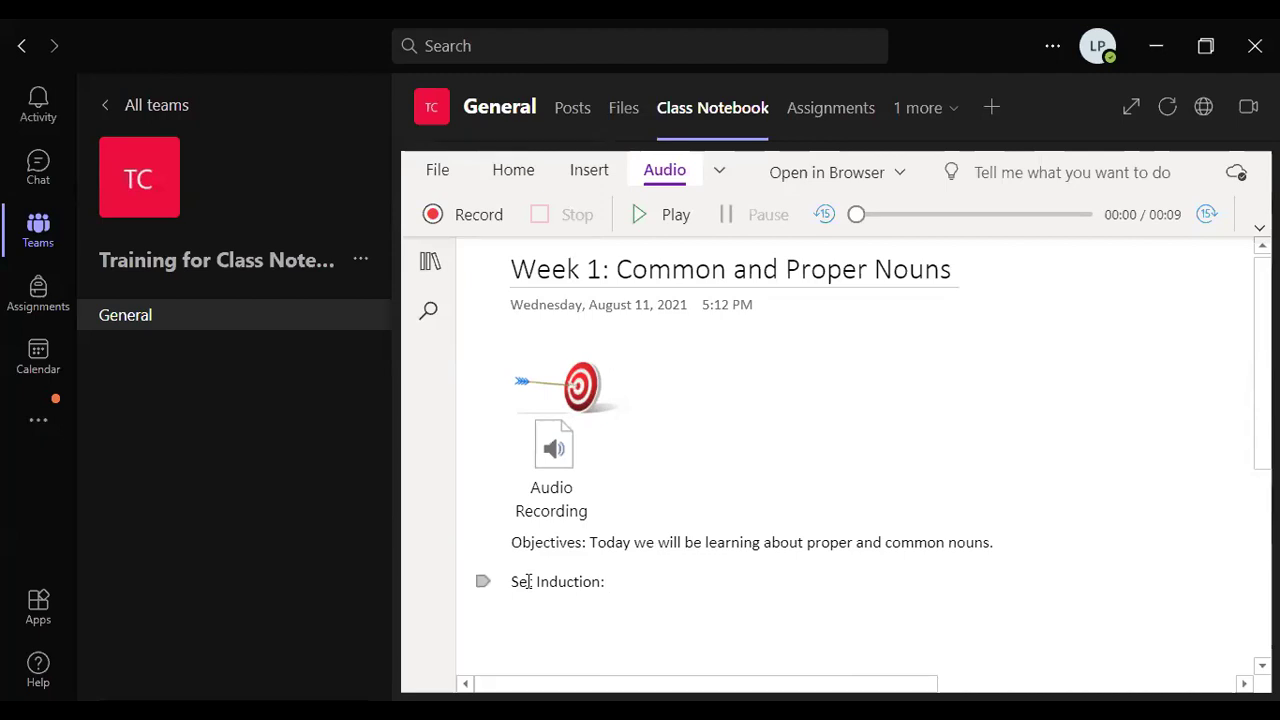
text(Images/Video)
Correct the Set Induction line to read 'Images/ 1 minute or less video/Song/Poem/'
click(529, 581)
text(t)
click(664, 582)
text(1 minute or less)
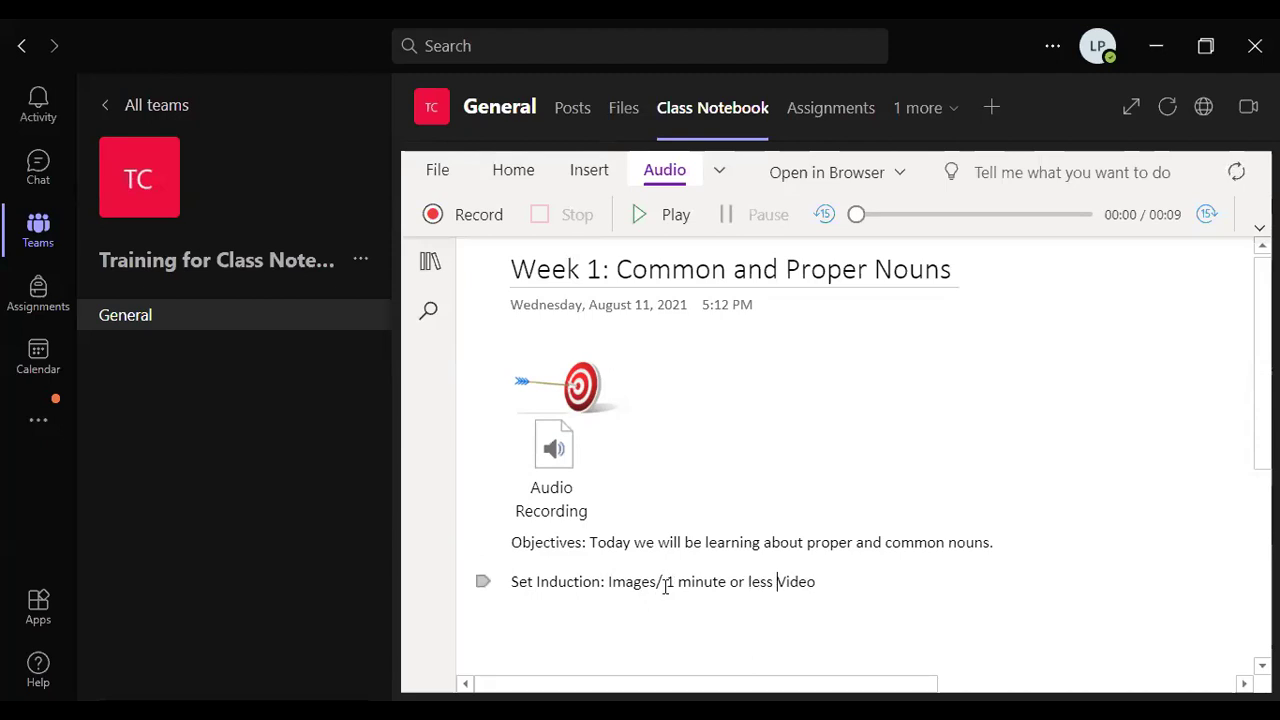
key(Delete)
text(v)
click(839, 581)
text(/Song/)
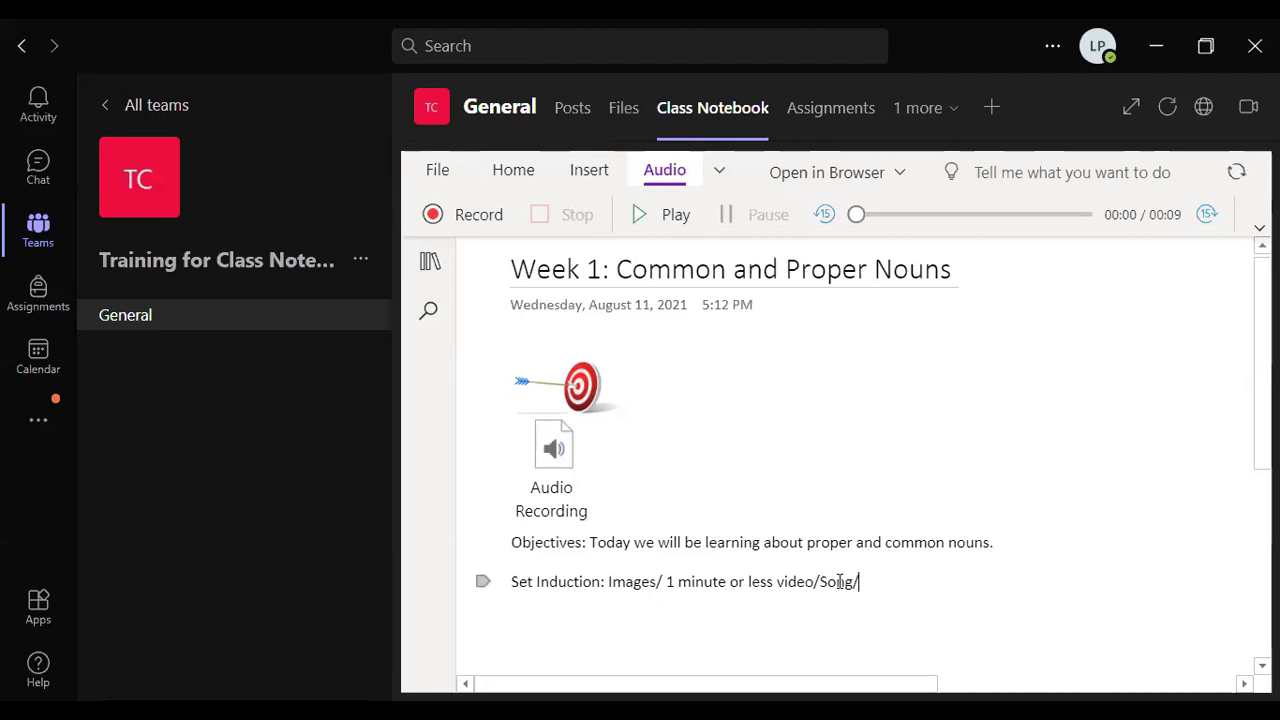
text(Poem)
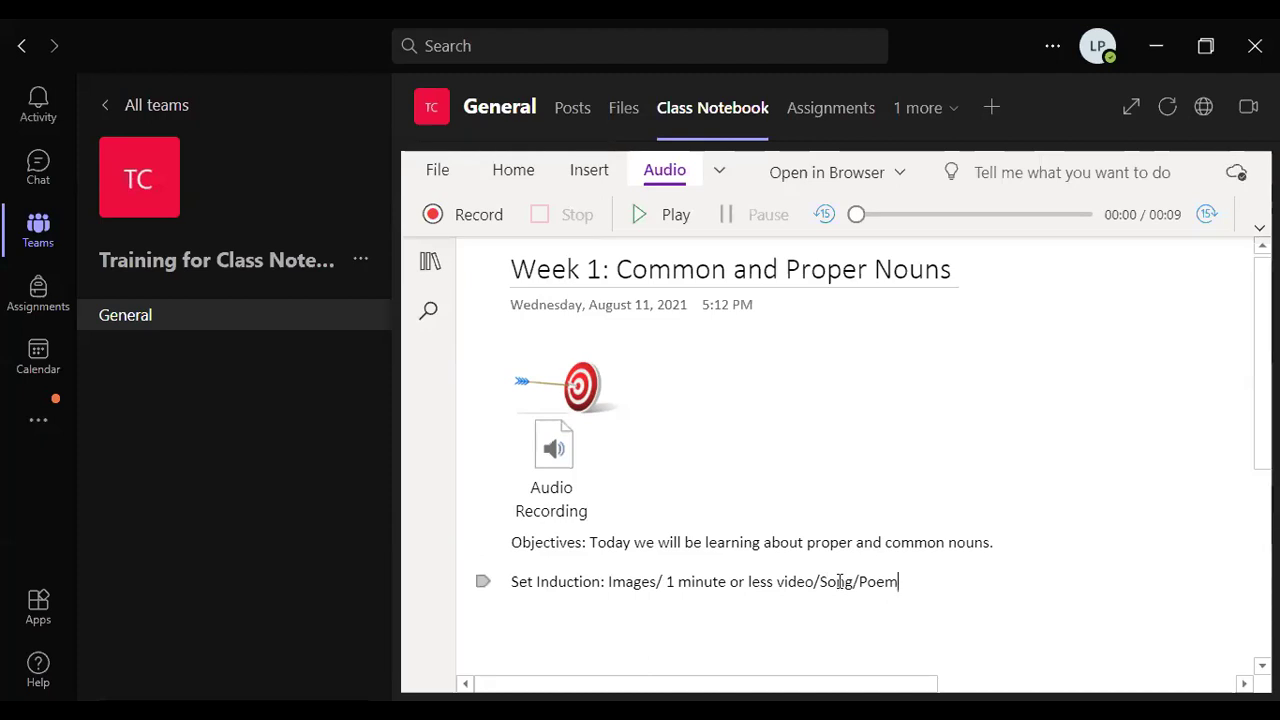
text(/)
Add a 'Previous Knowledge:' line under Set Induction, correcting the misspelling
key(Return)
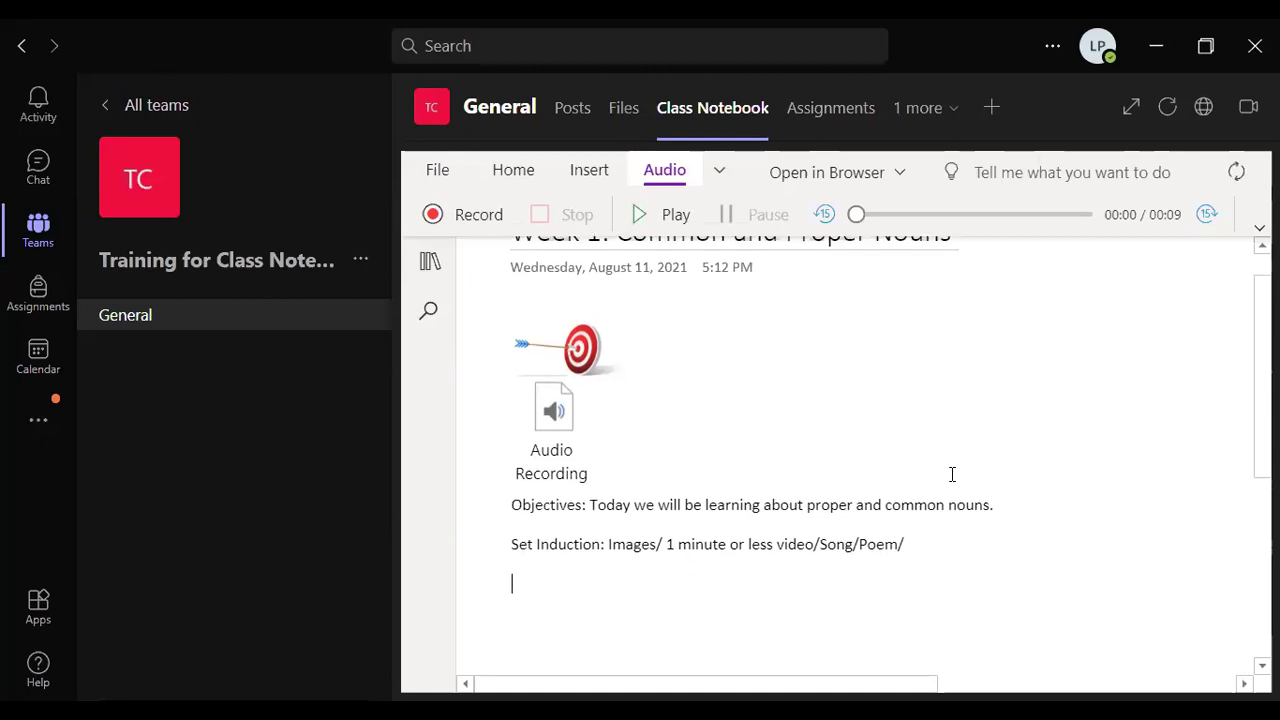
text(Previous K)
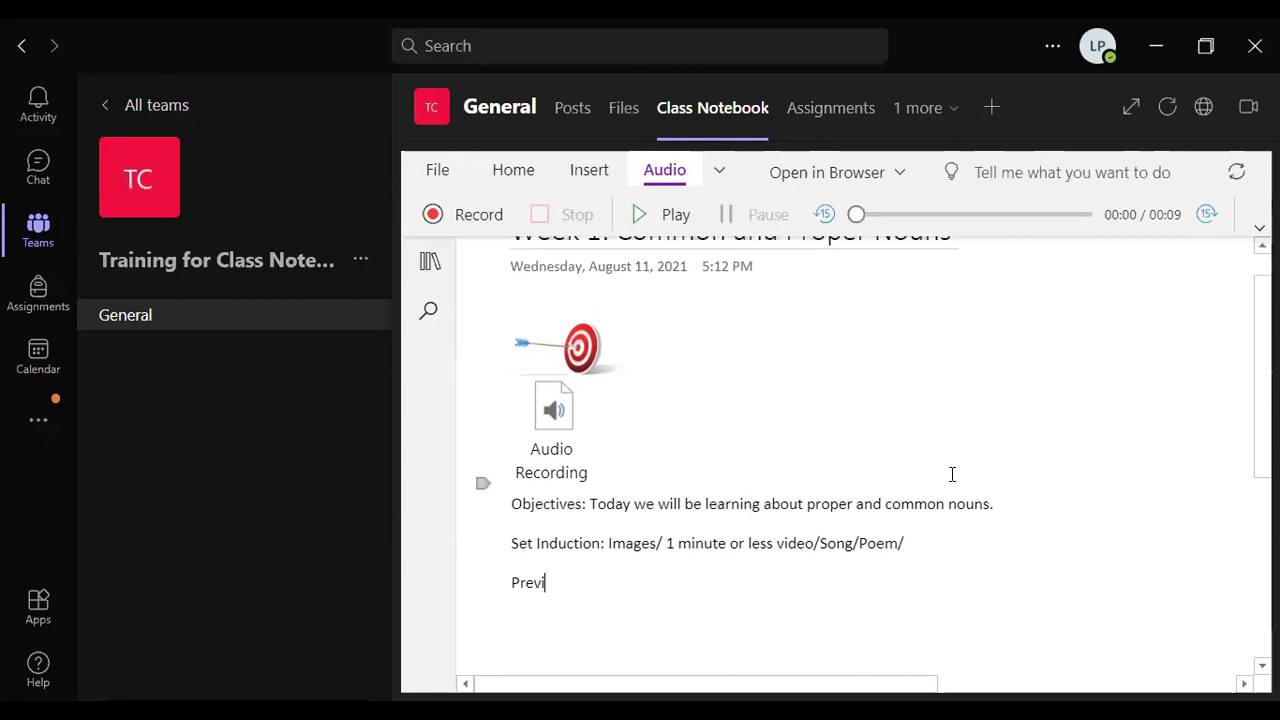
text(nwo)
key(BackSpace)
key(BackSpace)
text(owledge:)
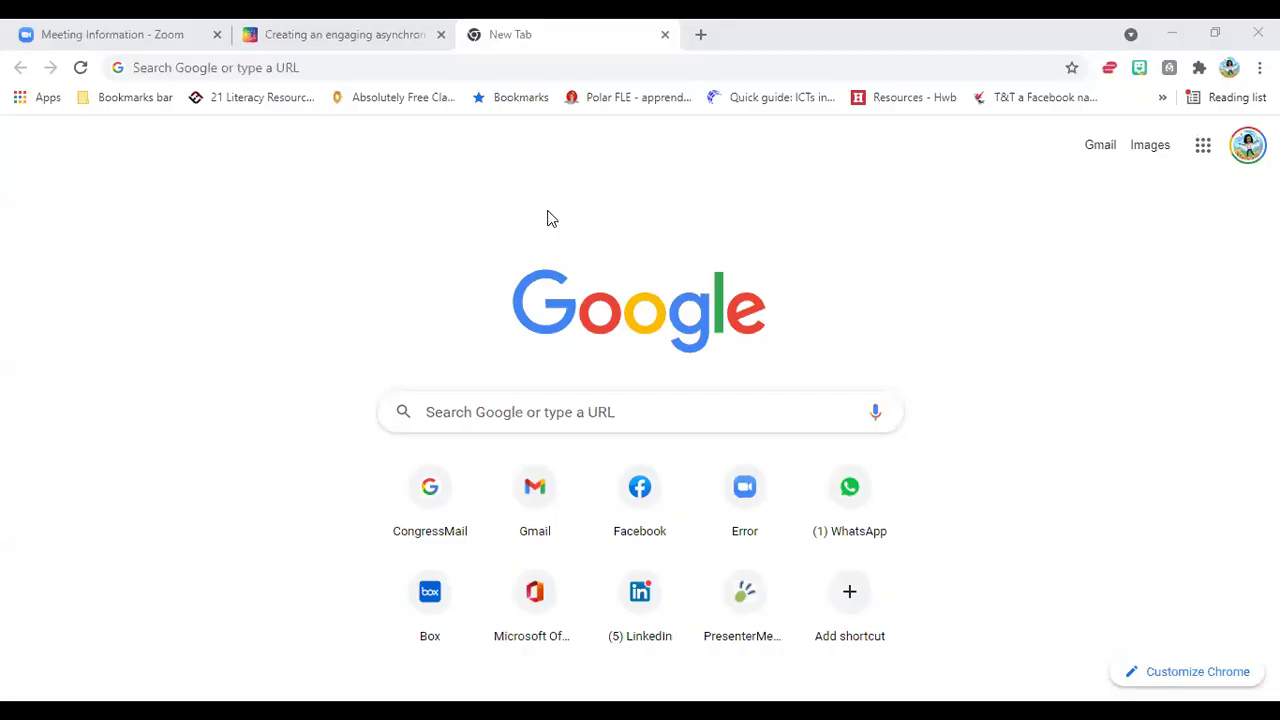
Google 'nouns in quizizz' and open the 'Nouns | Grammar Quiz - Quizizz' result
click(509, 429)
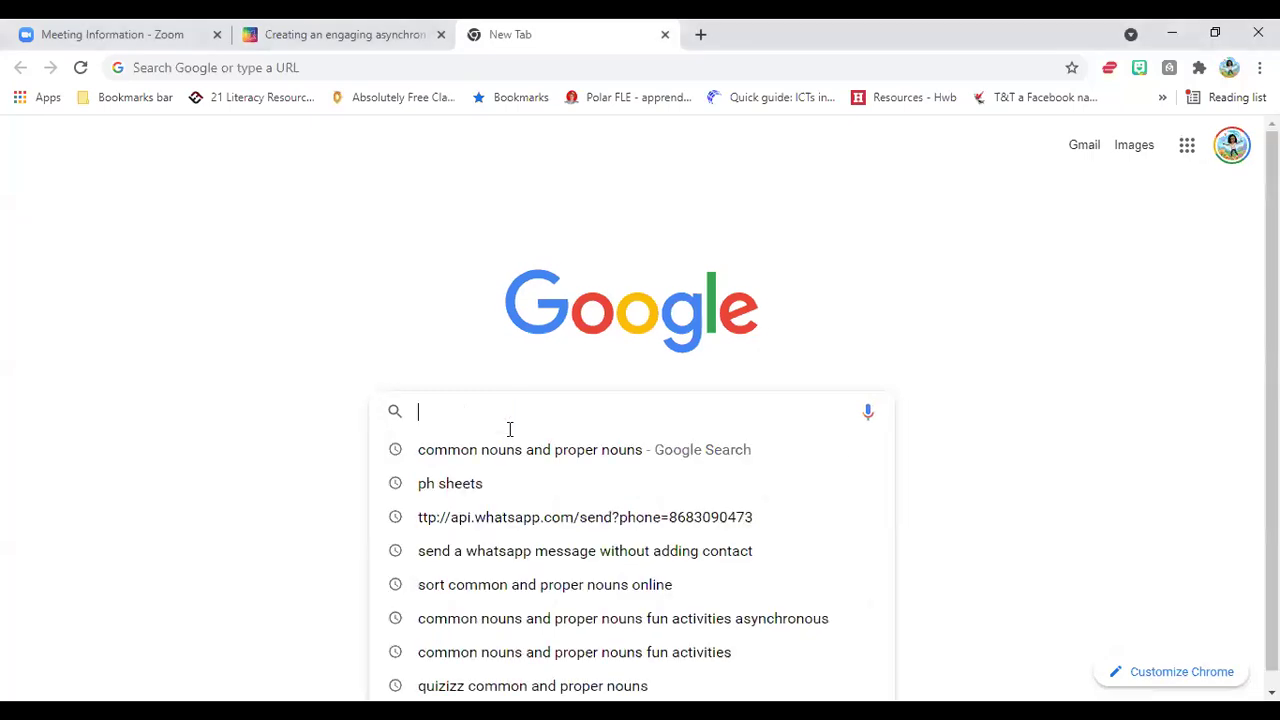
text(nouns in quizizz)
key(Return)
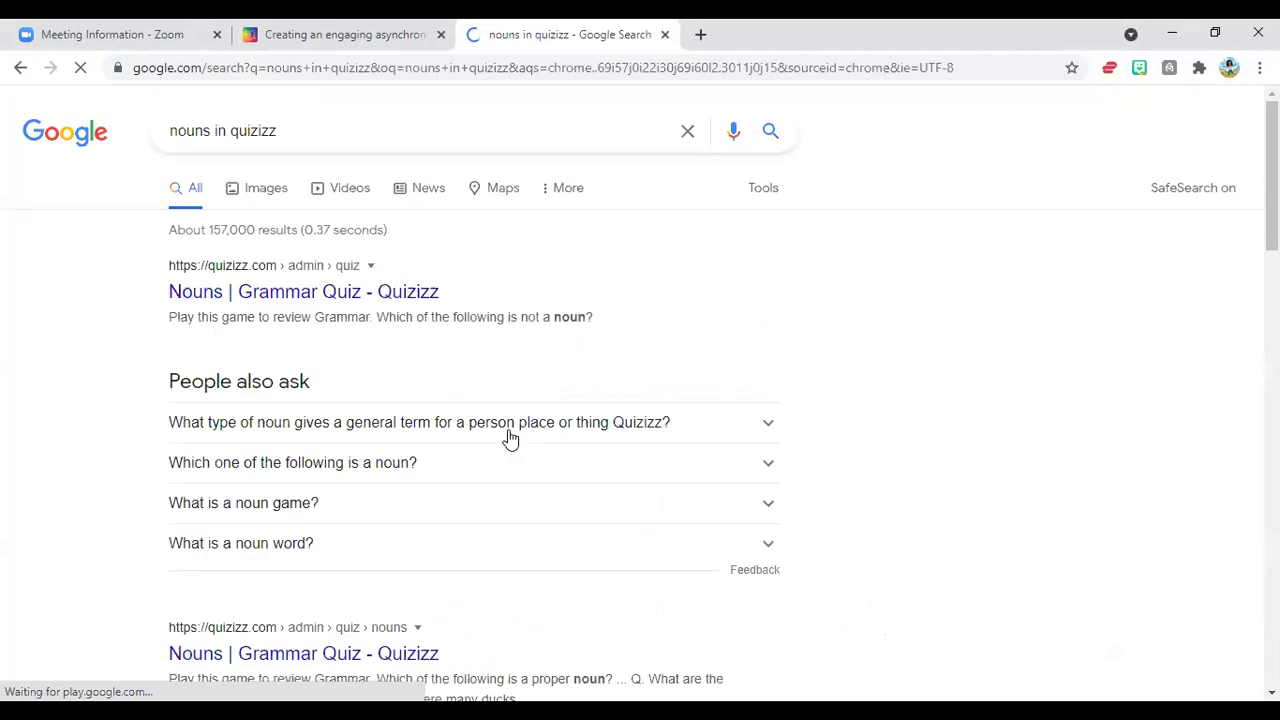
click(378, 298)
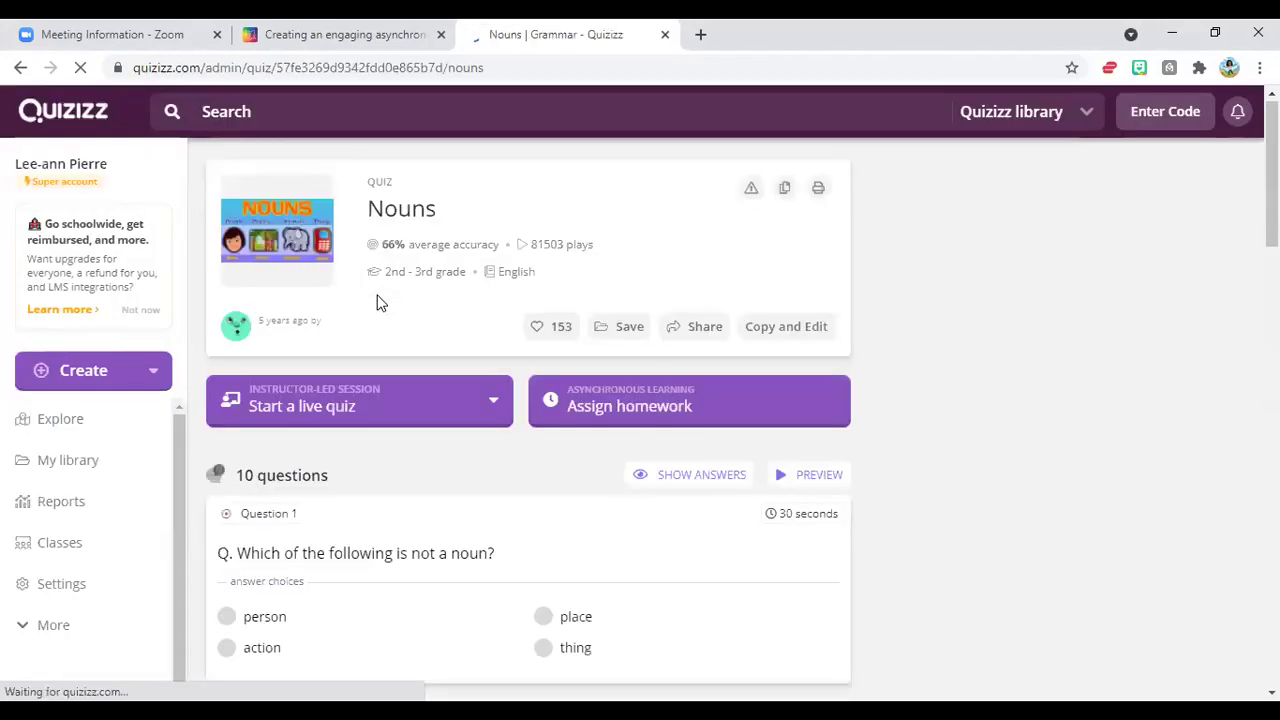
Review the Nouns quiz questions, then choose Assign homework
scroll(378, 303, down, 2)
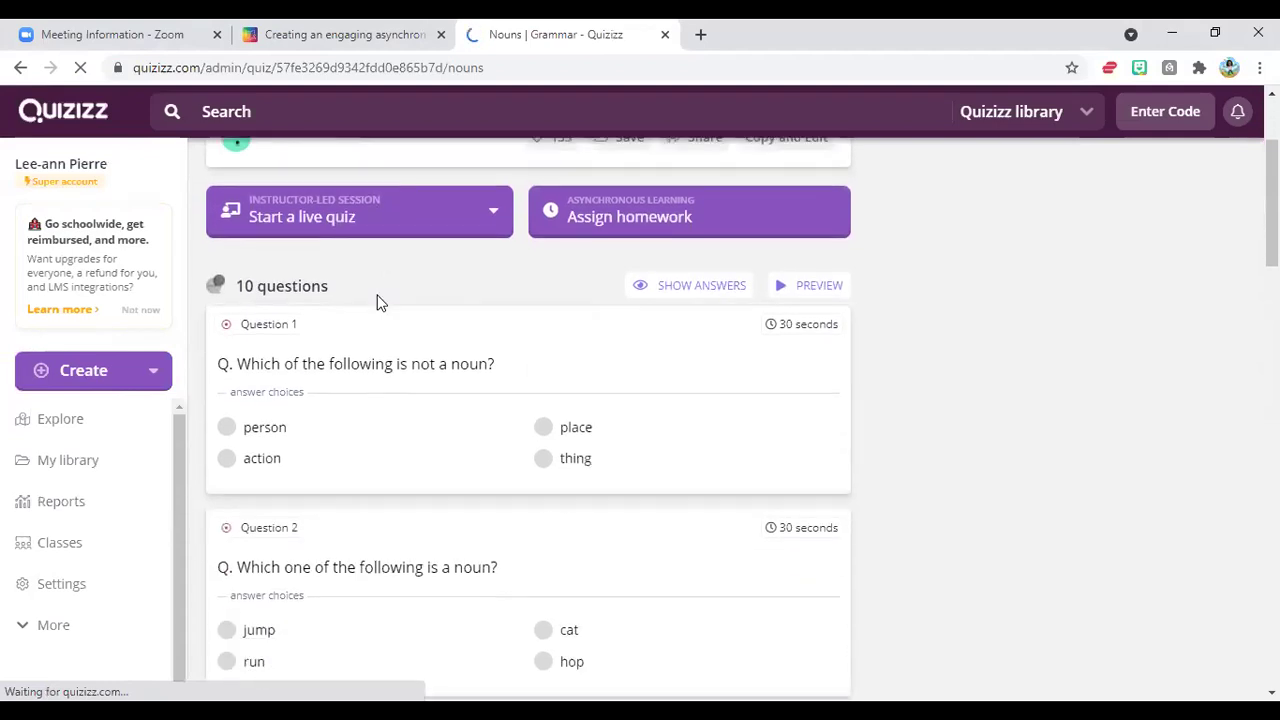
scroll(378, 303, down, 5)
scroll(378, 303, down, 2)
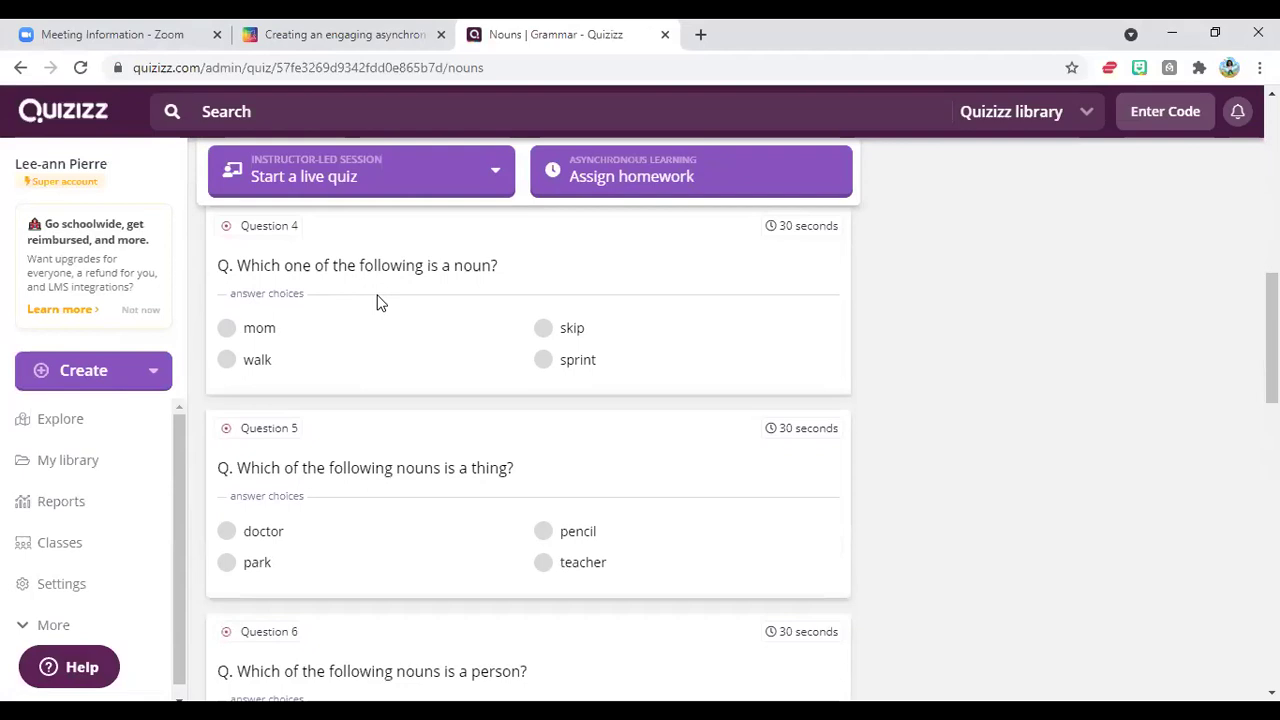
scroll(378, 303, down, 2)
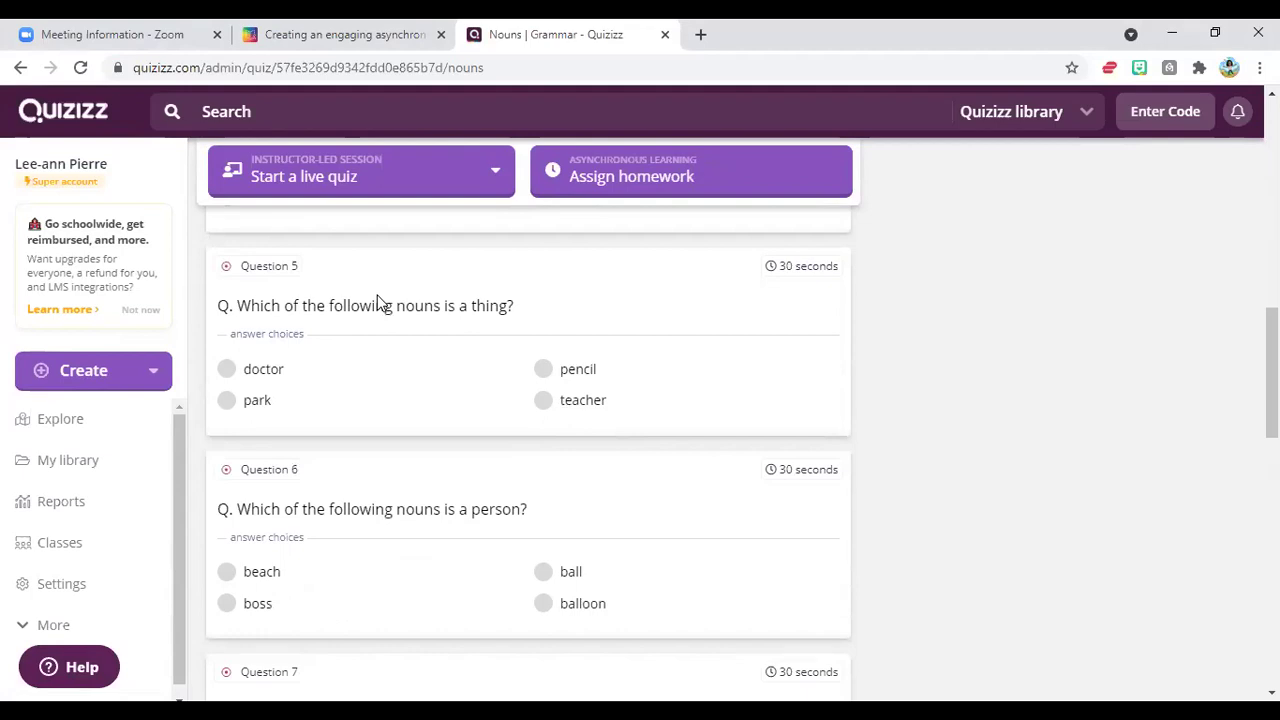
scroll(378, 303, up, 12)
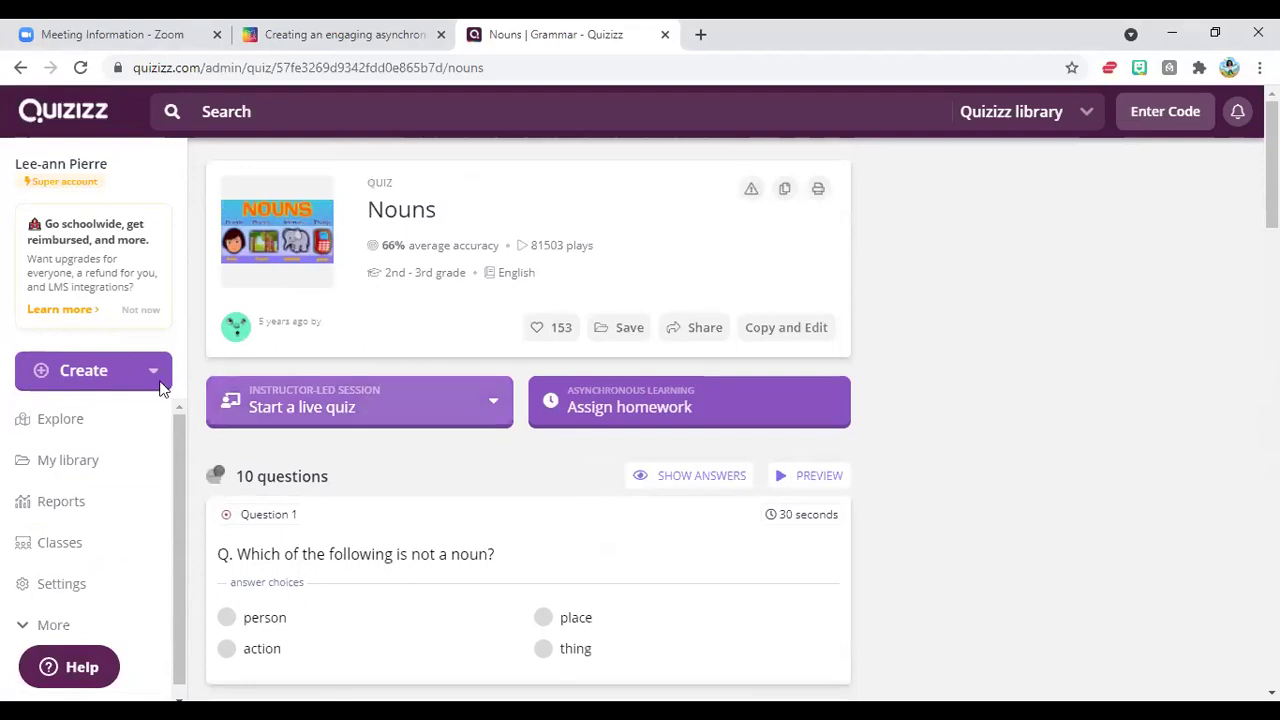
click(658, 414)
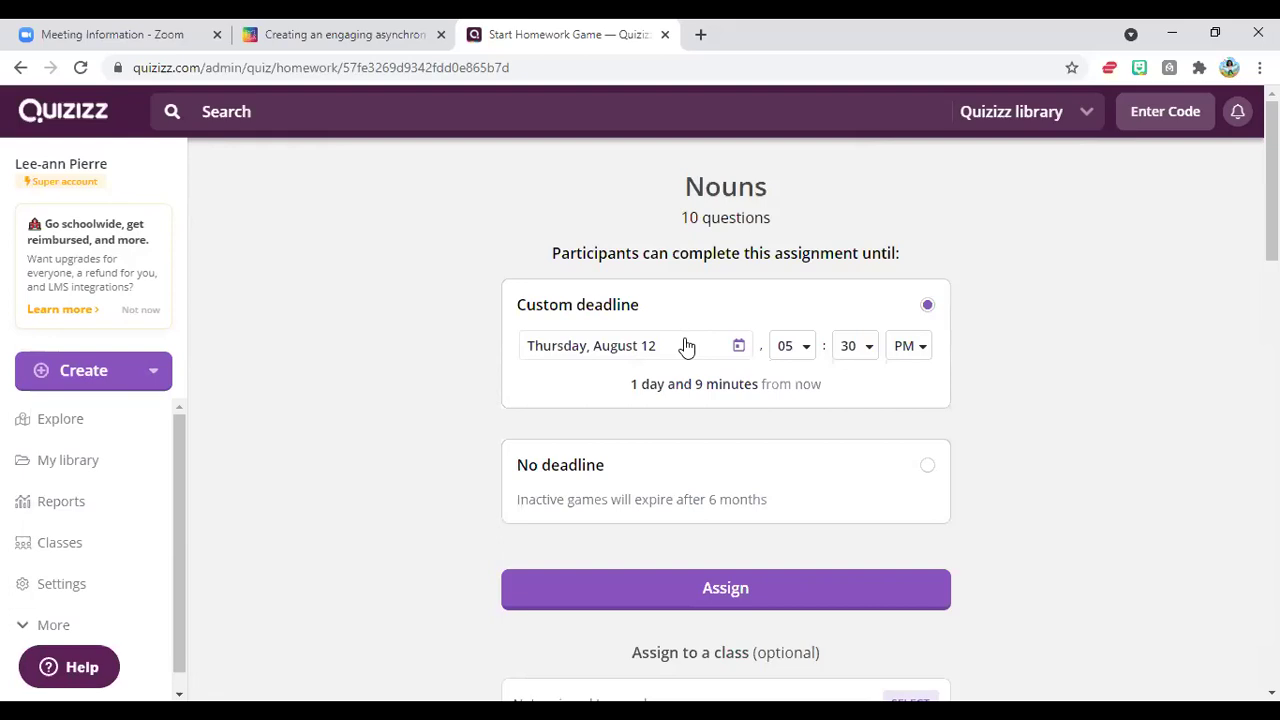
Assign the Nouns quiz with the Thursday, August 12, 05:30 PM deadline and copy its share link
scroll(686, 345, down, 2)
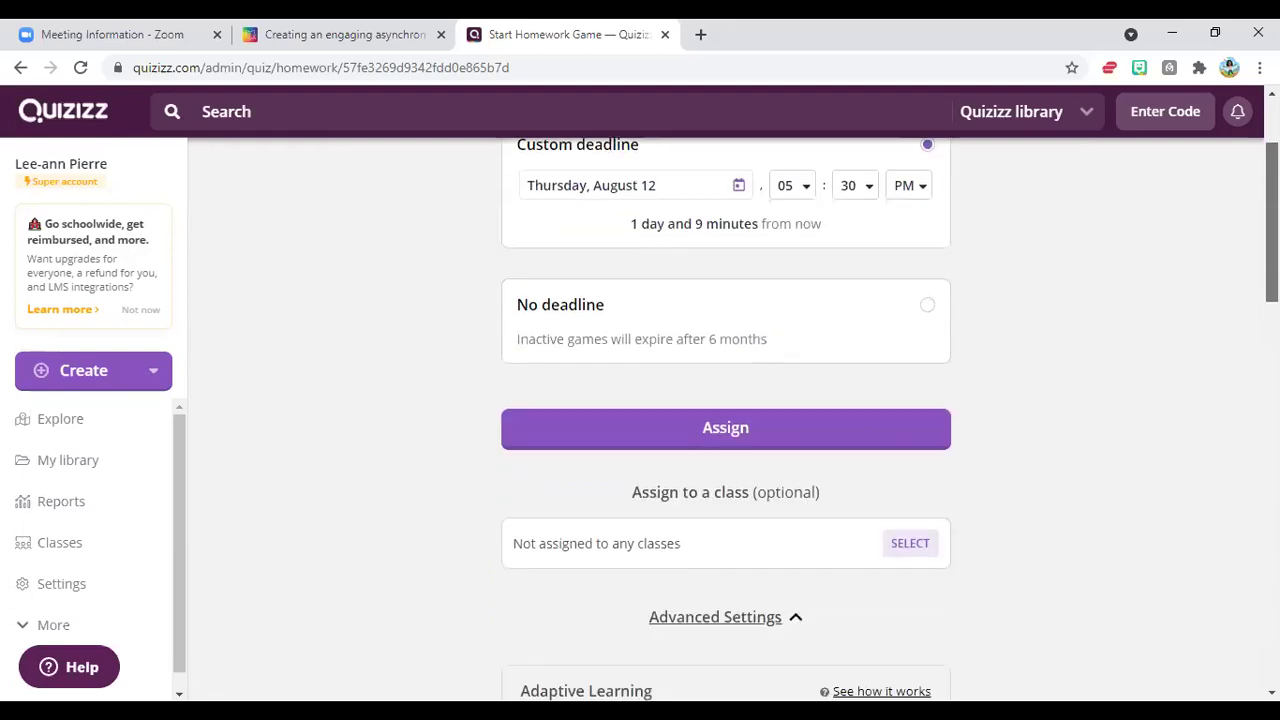
scroll(874, 211, up, 1)
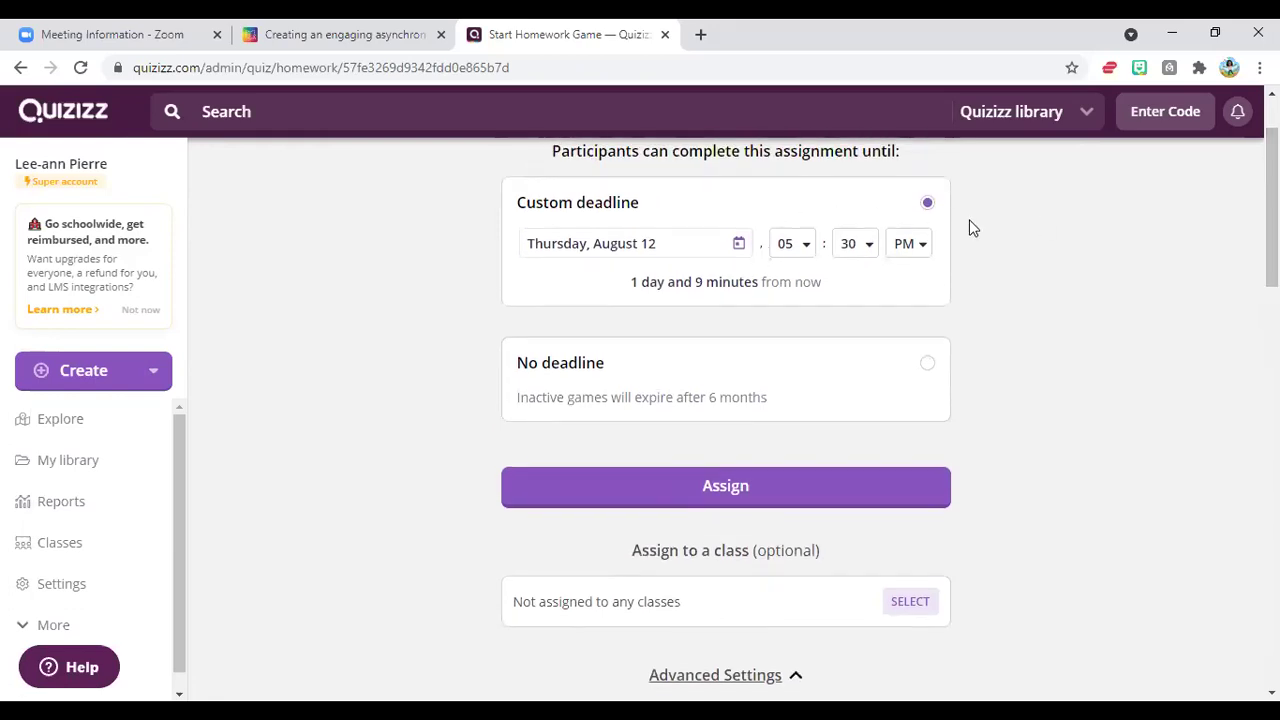
click(768, 490)
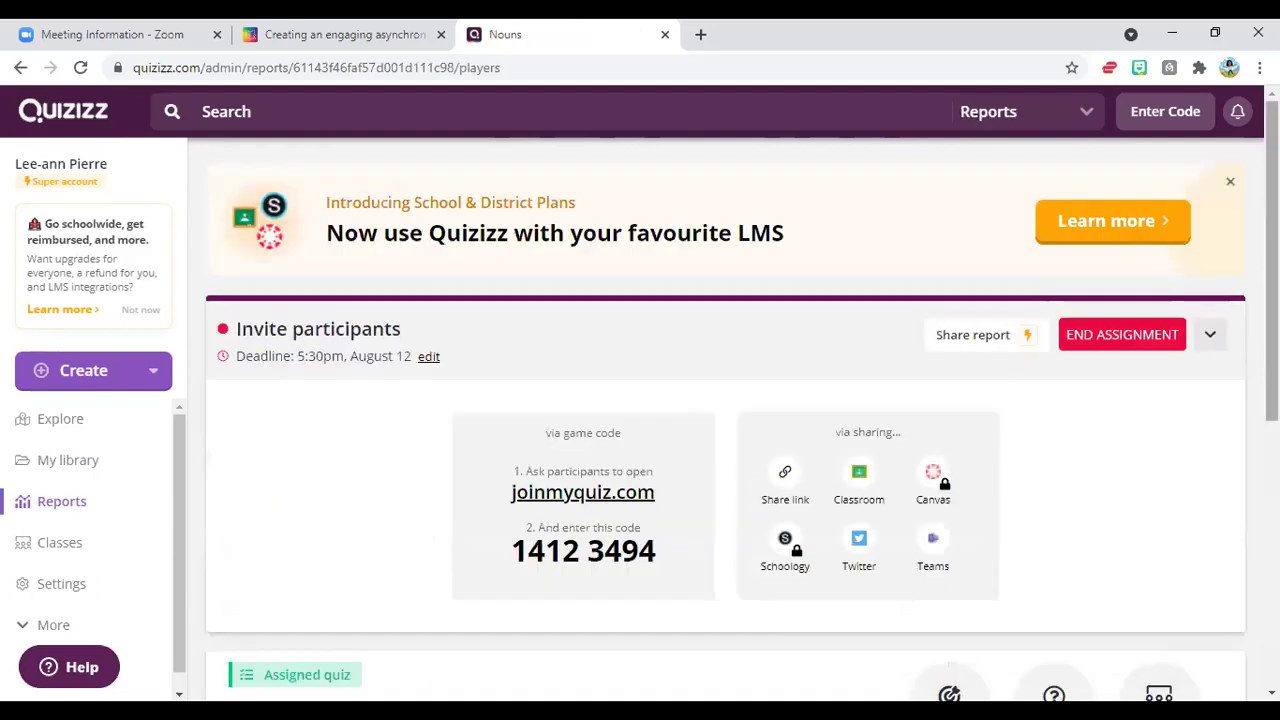
scroll(697, 277, down, 2)
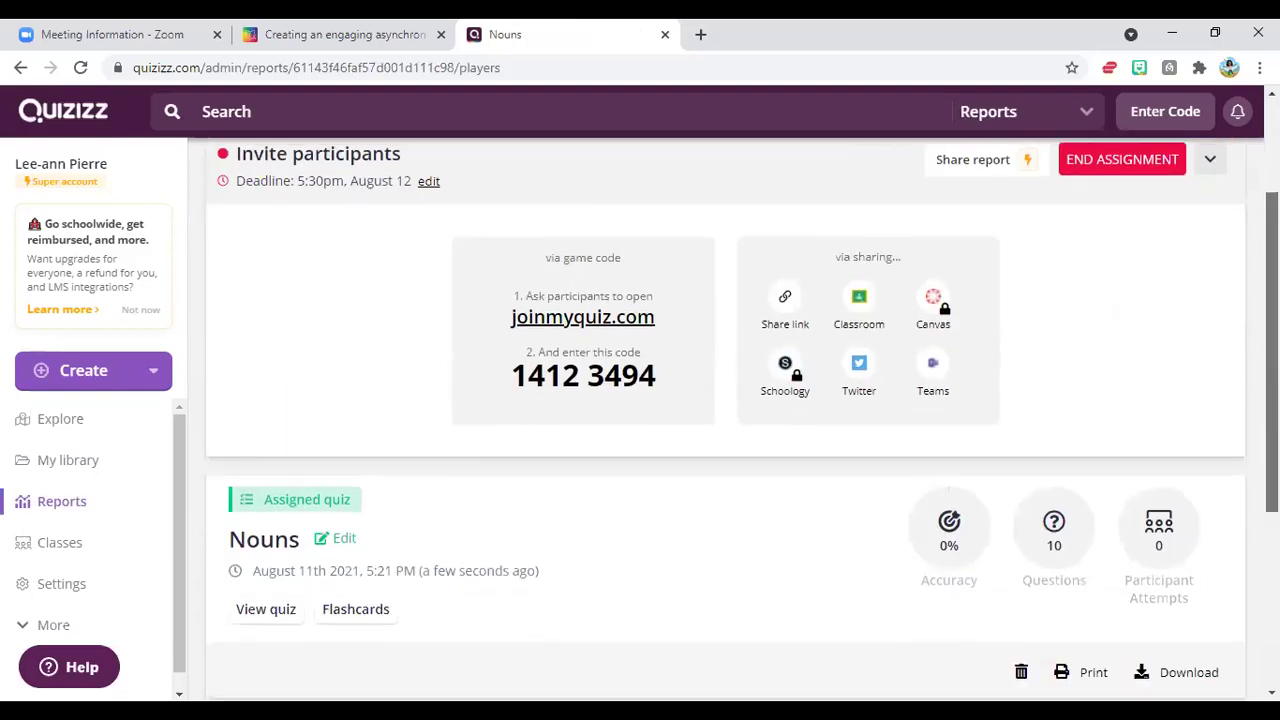
click(783, 305)
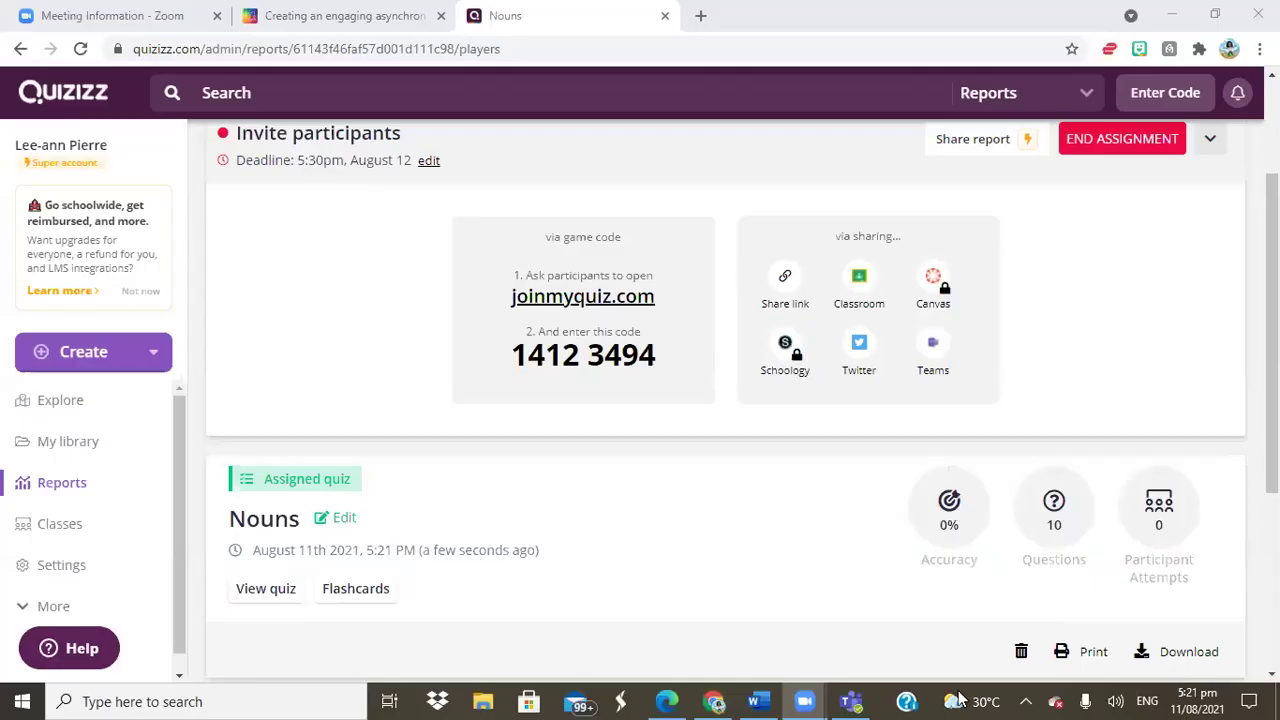
Paste the copied Quizizz link after 'Previous Knowledge:' in the Class Notebook
click(851, 701)
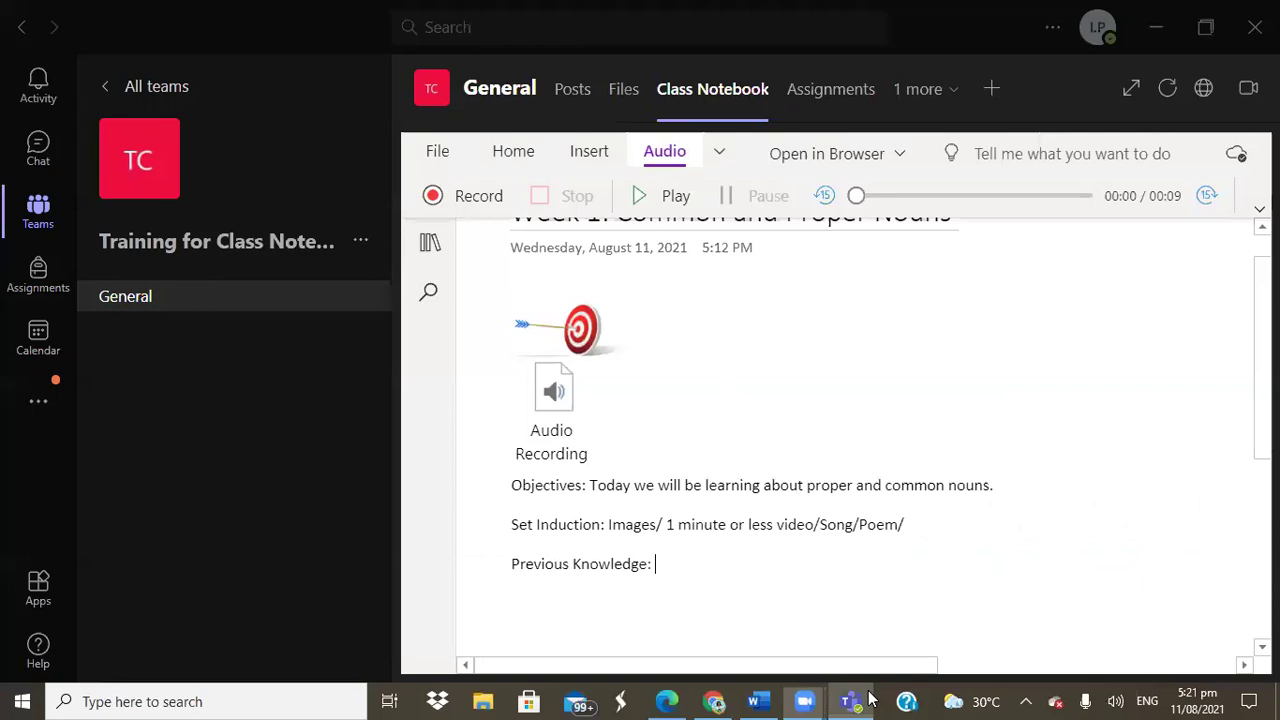
click(671, 566)
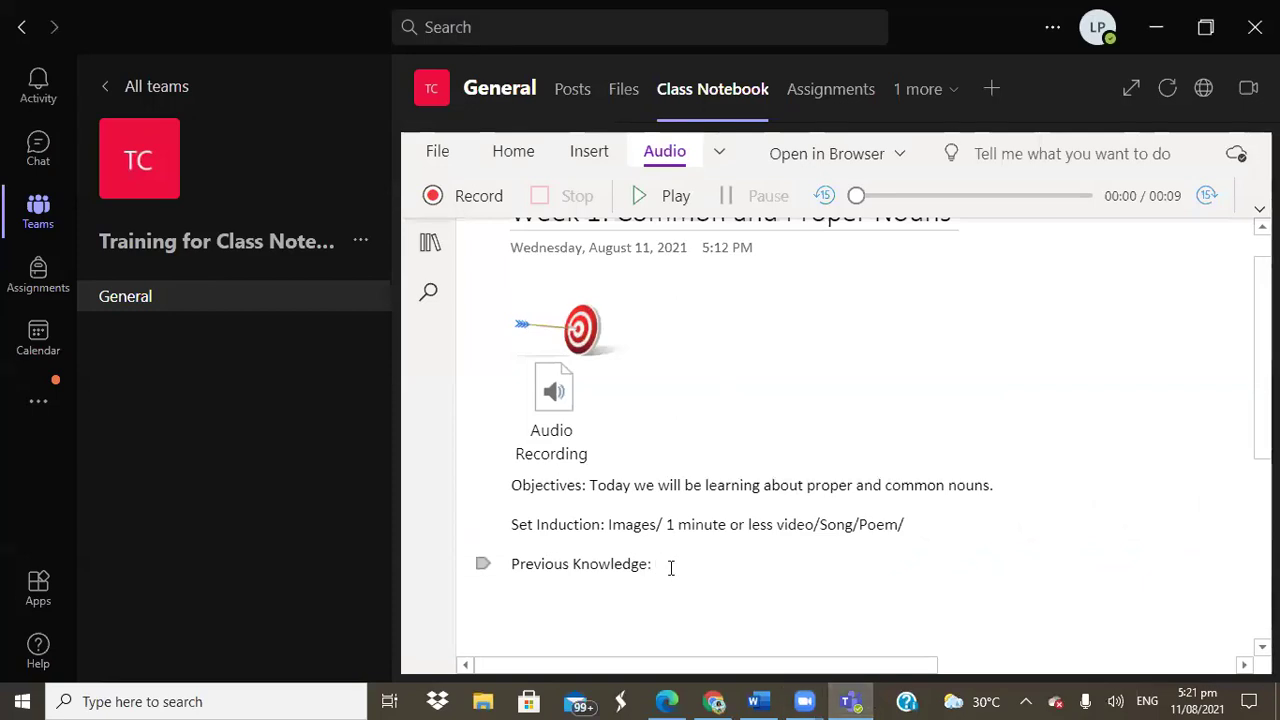
key(ctrl+v)
key(Return)
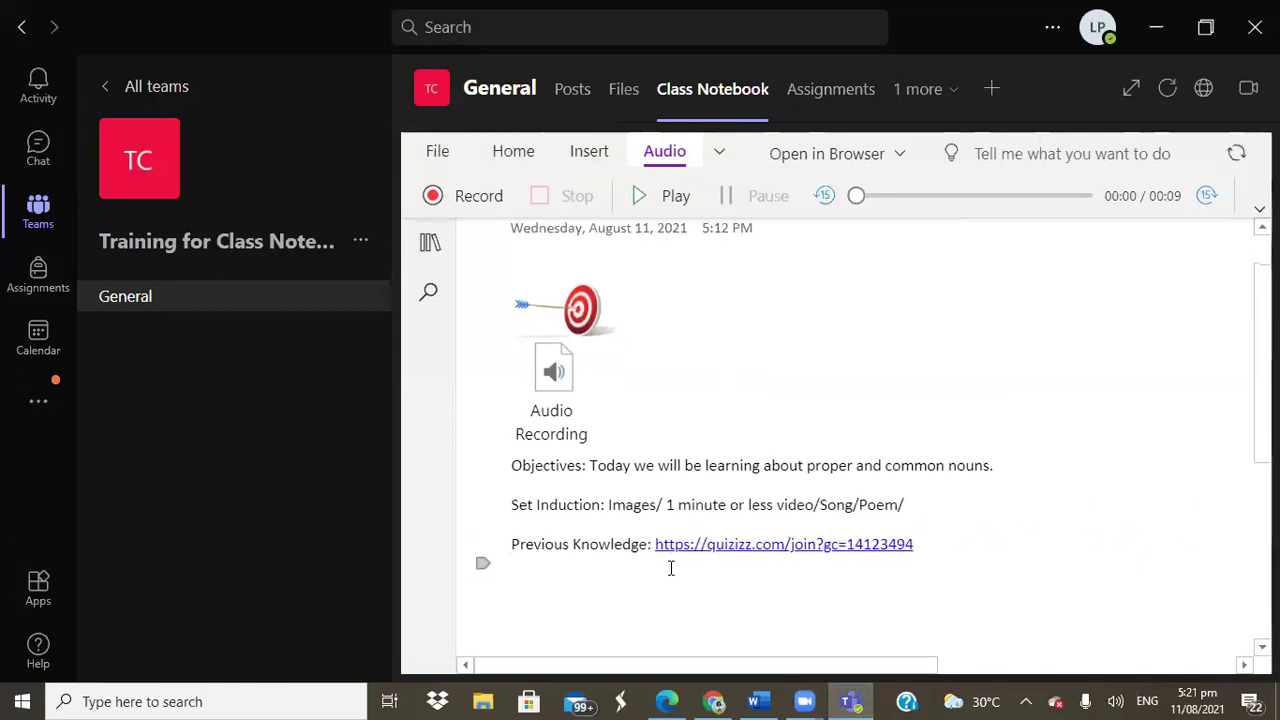
Add the note '(Let's see who will be the winner- Winners will be posted weekly)' below the link
text((Let's see w)
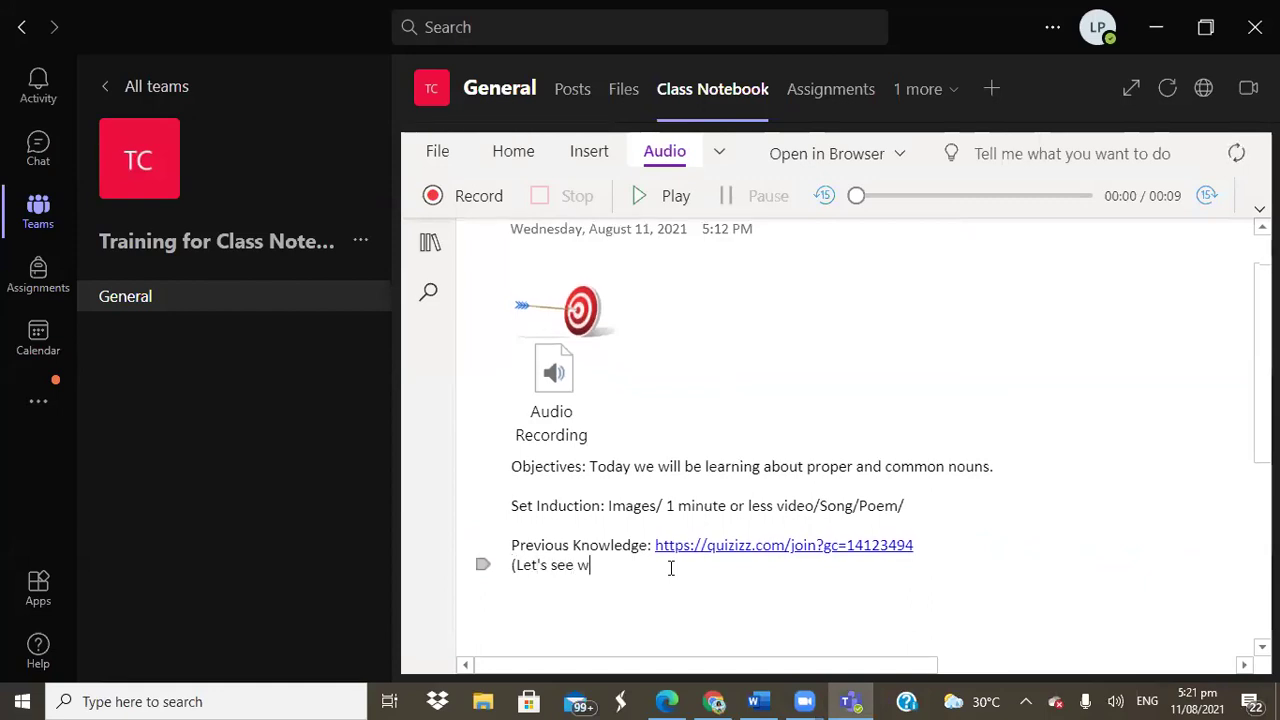
text(ho will be the wi)
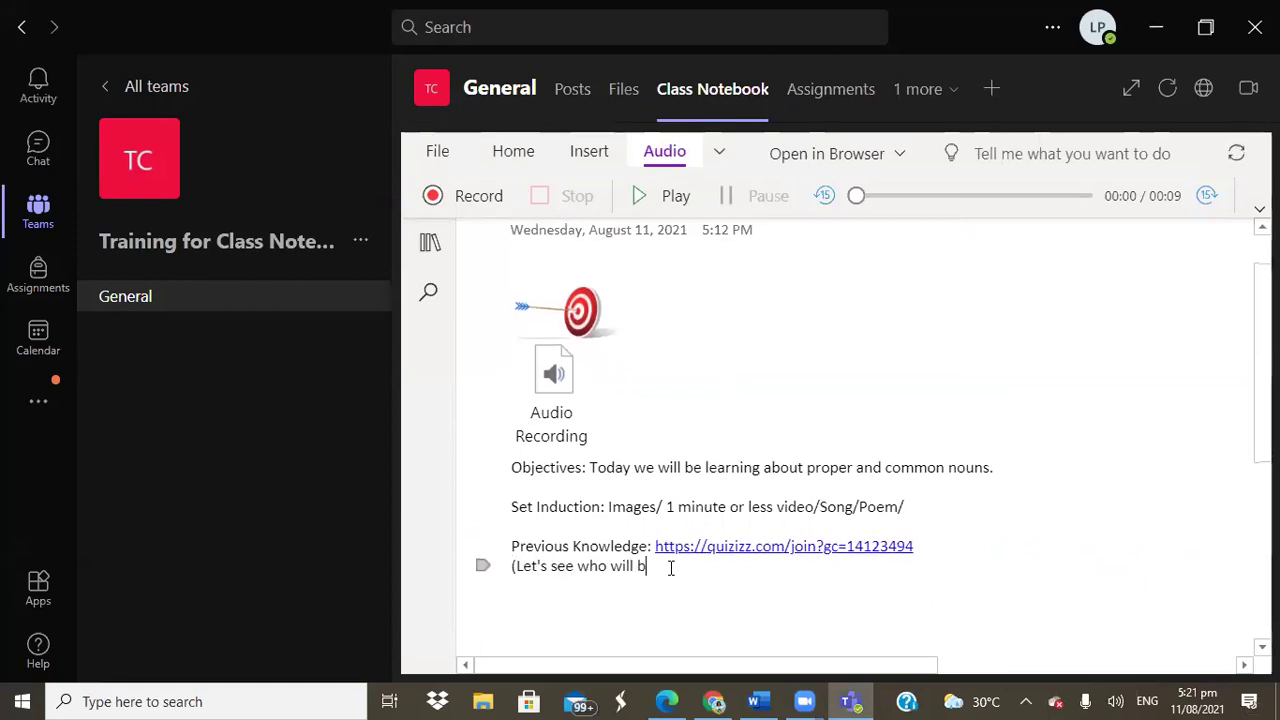
text(r))
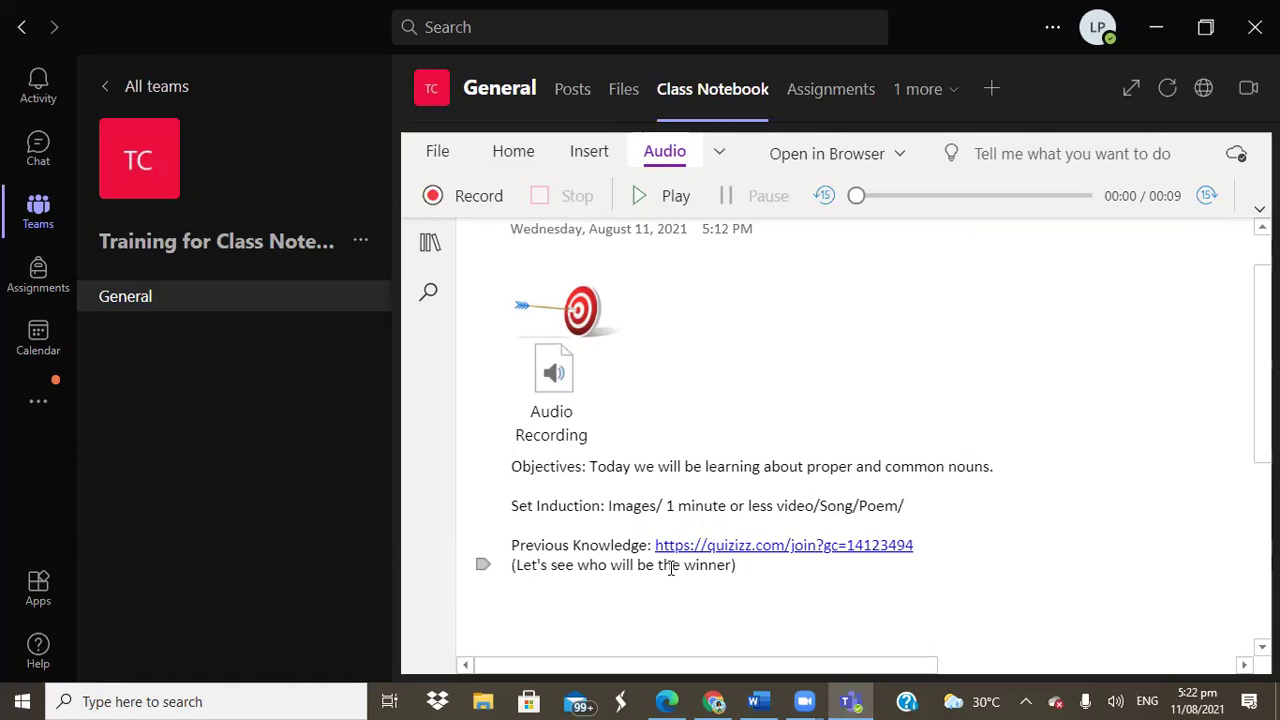
key(BackSpace)
text(- Winners will )
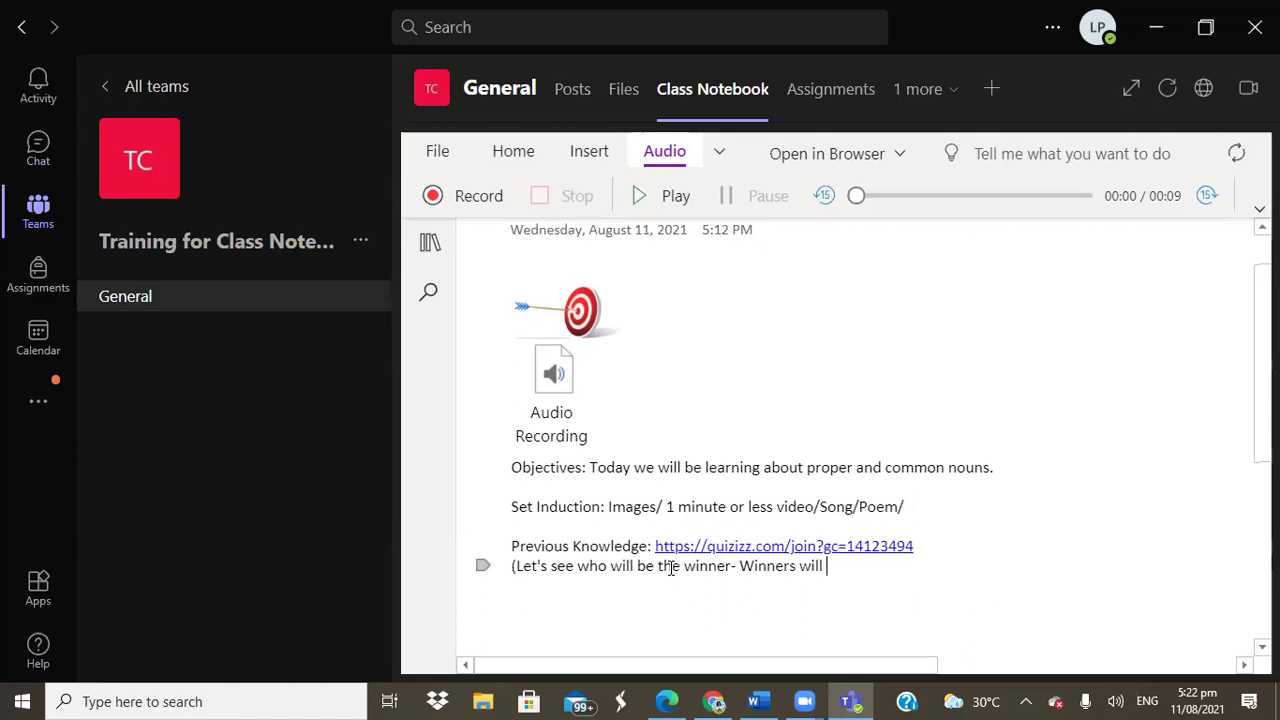
text(be posted weekly))
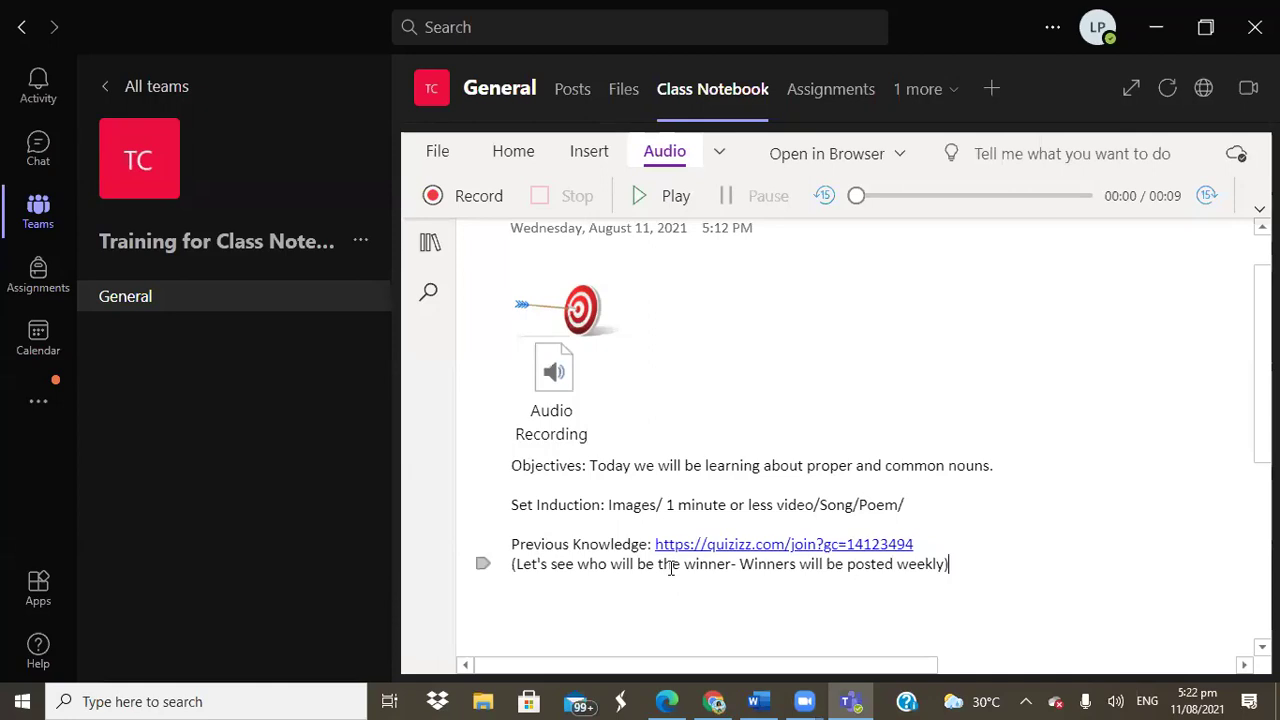
key(Return)
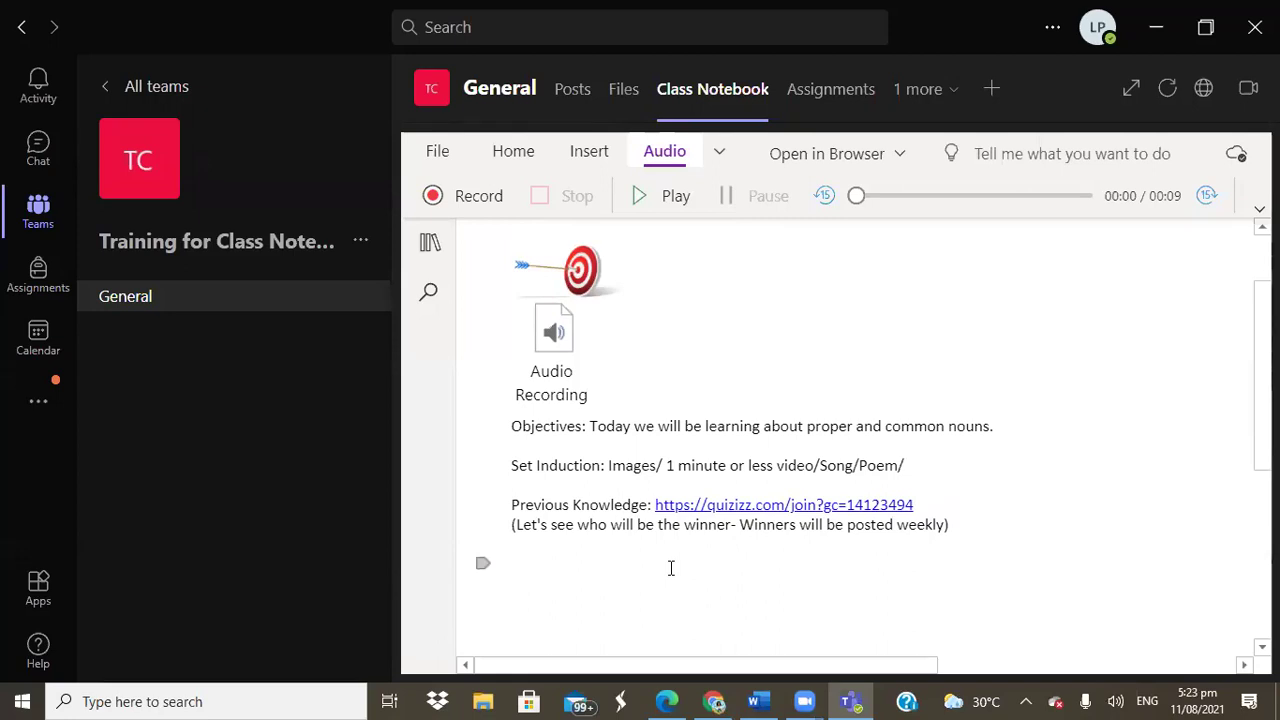
Type 'Instruction: Powerpoint/Video' on the new line, then switch to the Word lesson plan
text(Instruction)
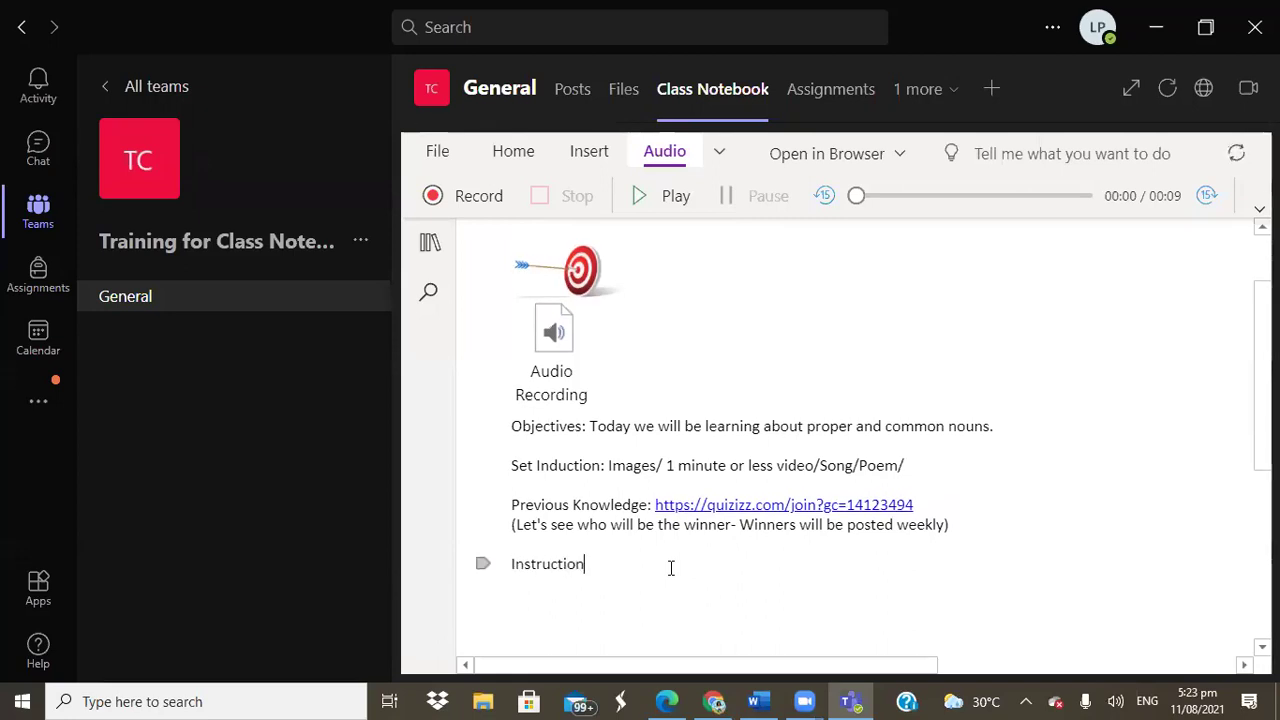
text(:)
text(Powerpoint)
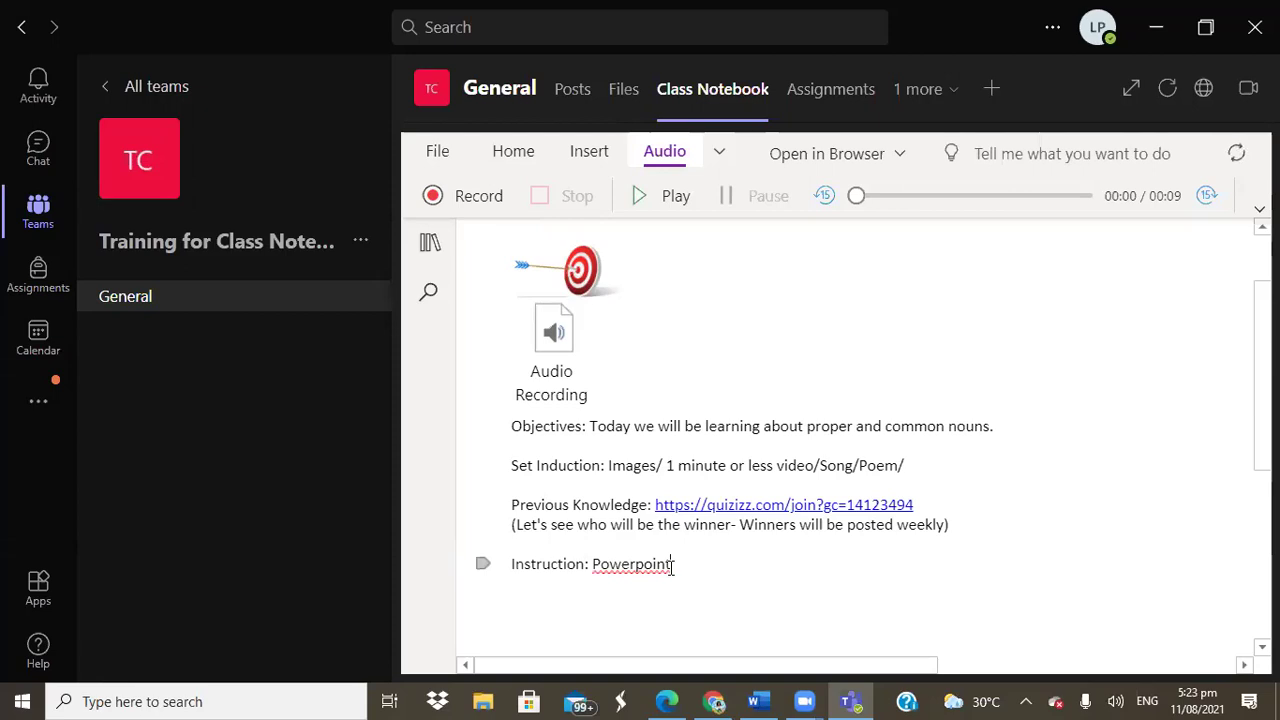
text(/Video)
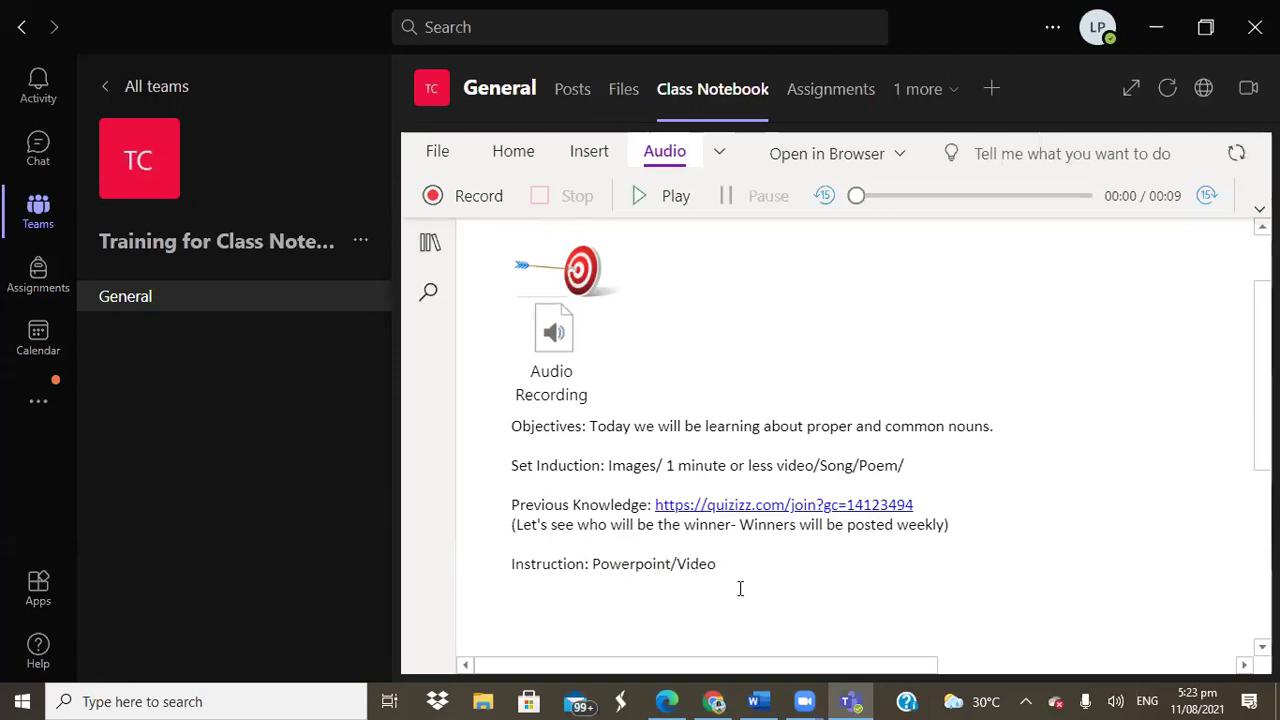
click(777, 699)
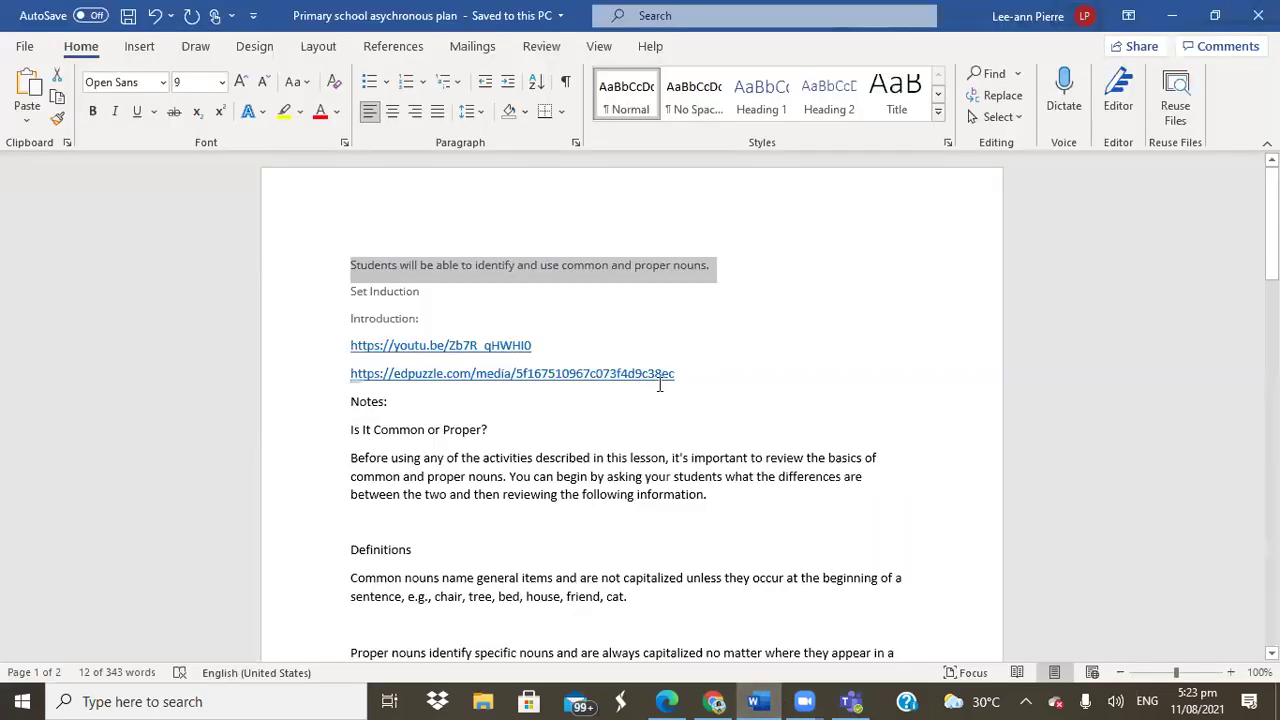
Select the youtu.be link in the Word lesson plan and return to Teams
double_click(527, 348)
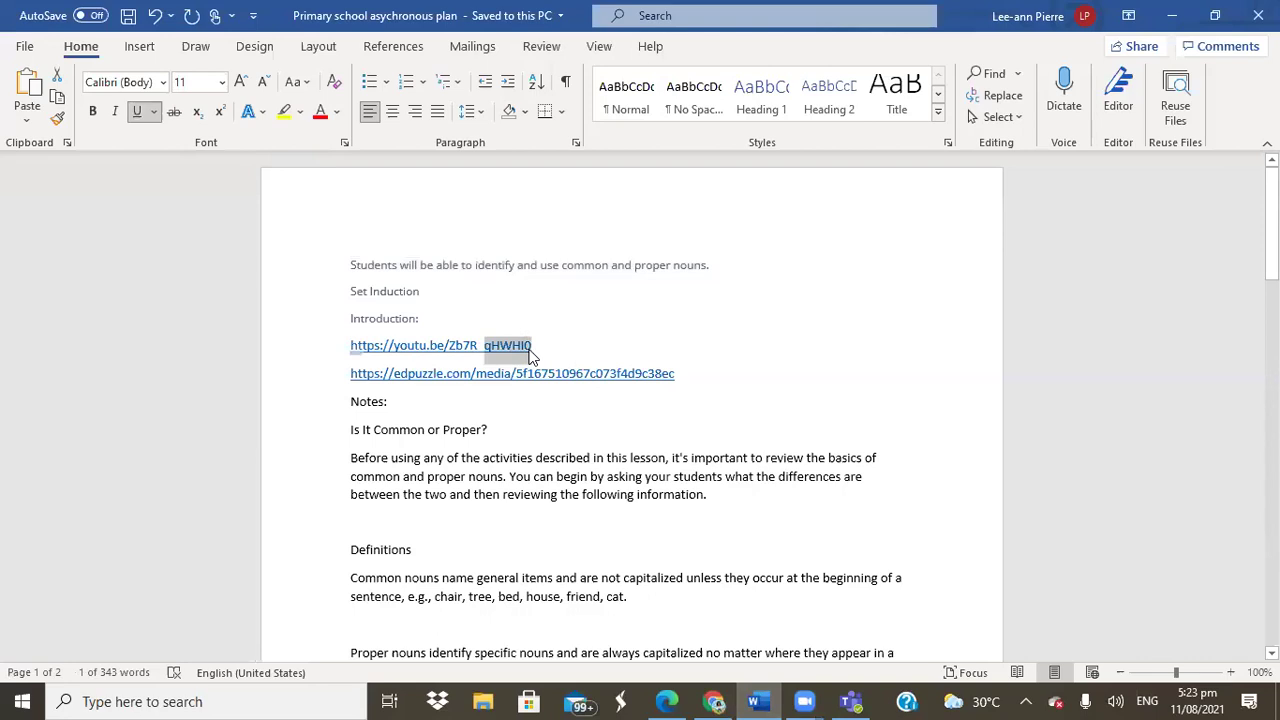
click(532, 345)
drag(543, 345, 343, 352)
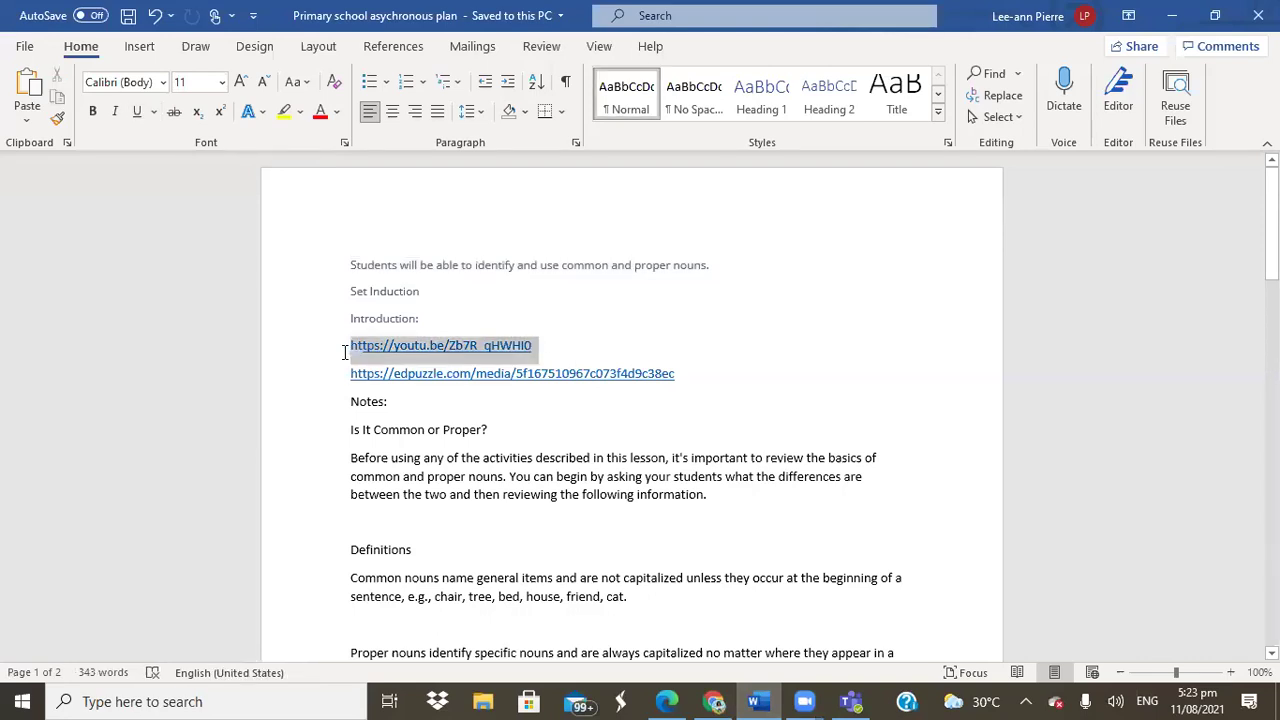
click(713, 701)
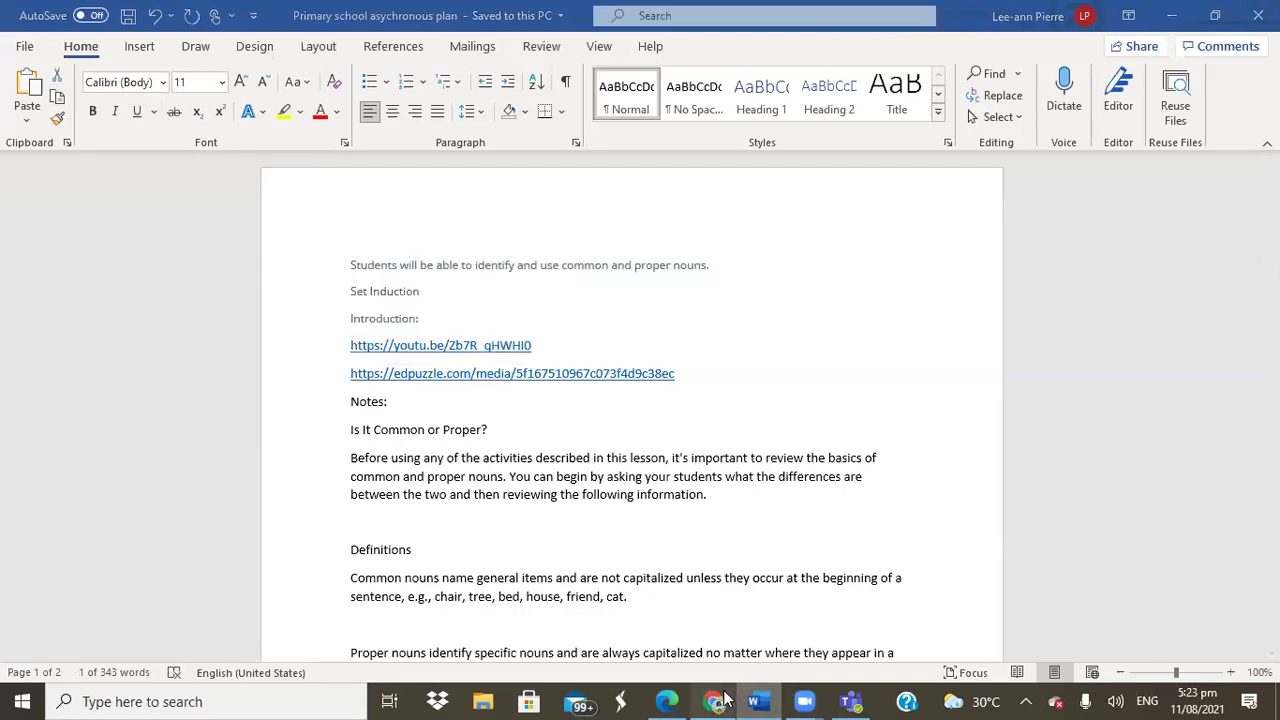
click(850, 701)
Add ':' after Powerpoint/Video and paste the link to embed the English Byte nouns video
text(:)
key(Return)
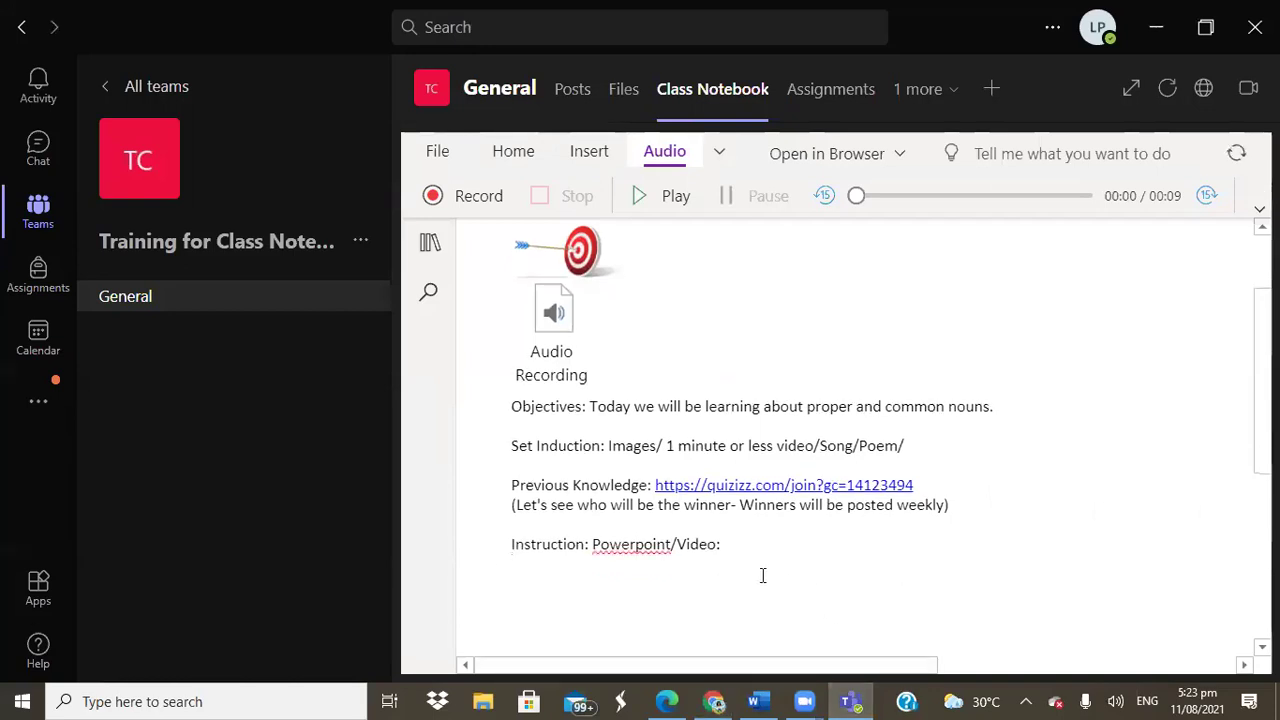
text(2 Kinds of Nouns: Common and Proper - English Byte)
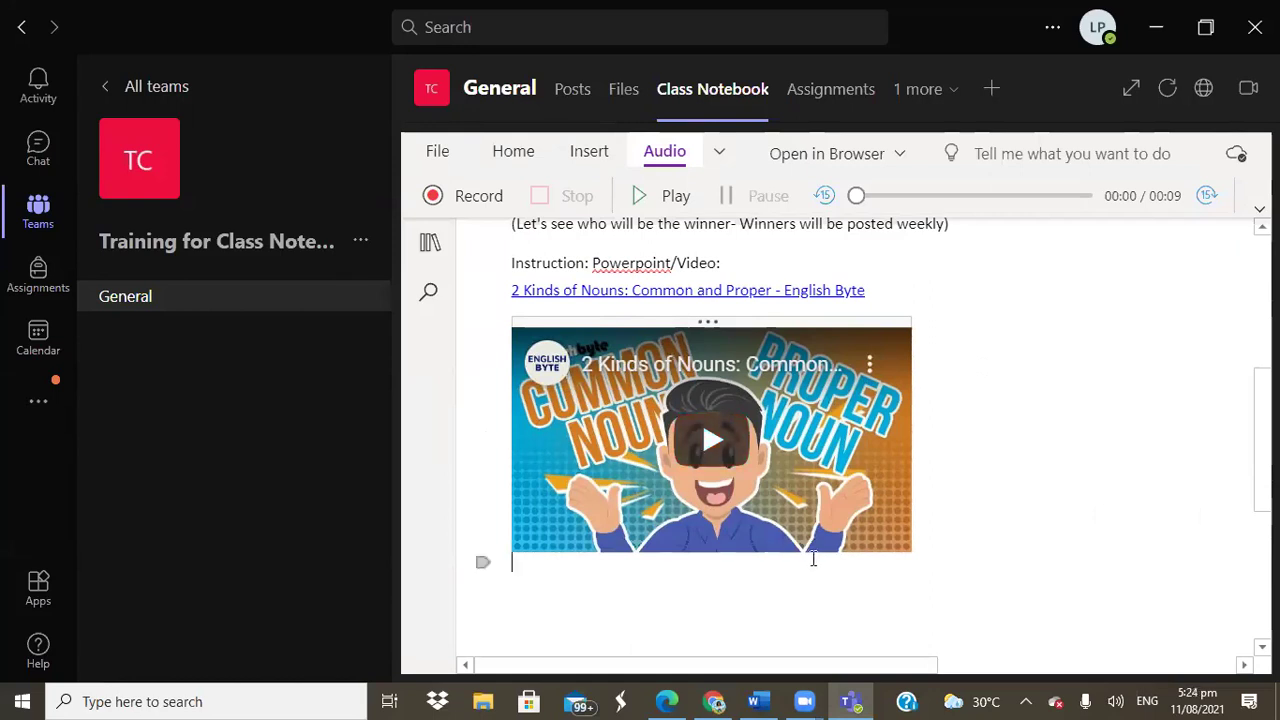
key(Return)
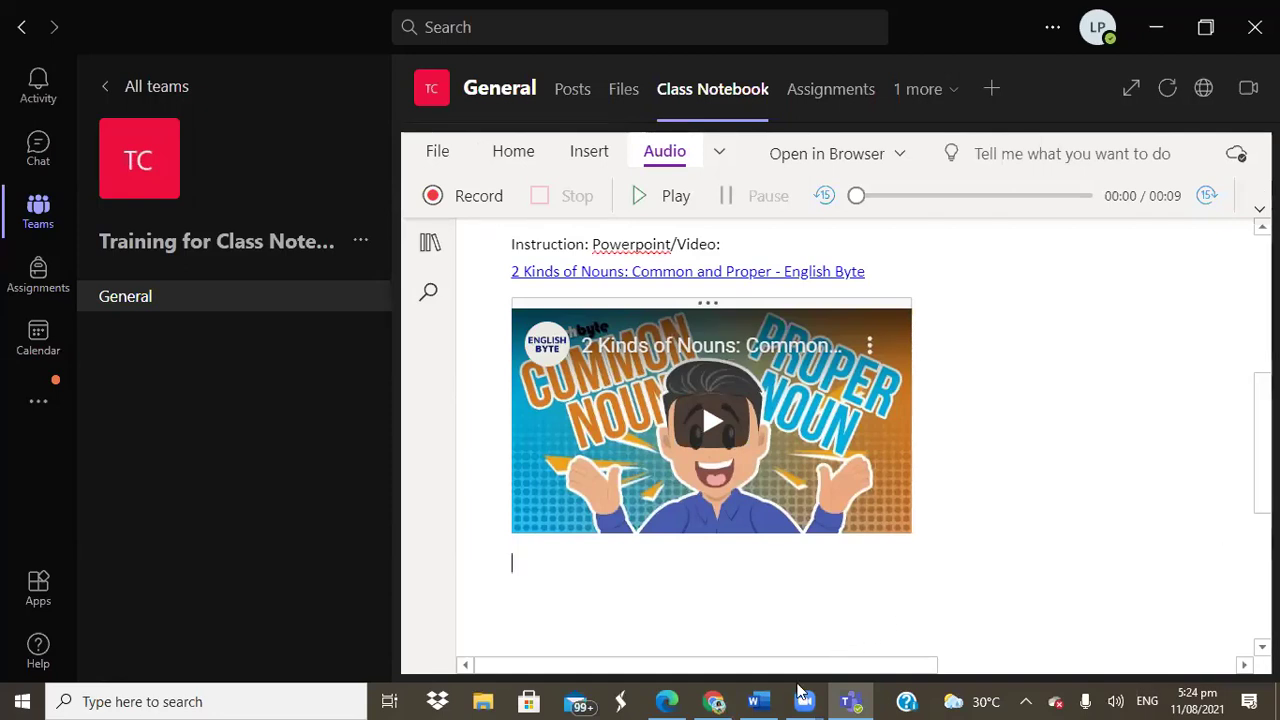
Copy the edpuzzle link from Word and paste it below the first embedded video
click(758, 701)
drag(678, 374, 348, 375)
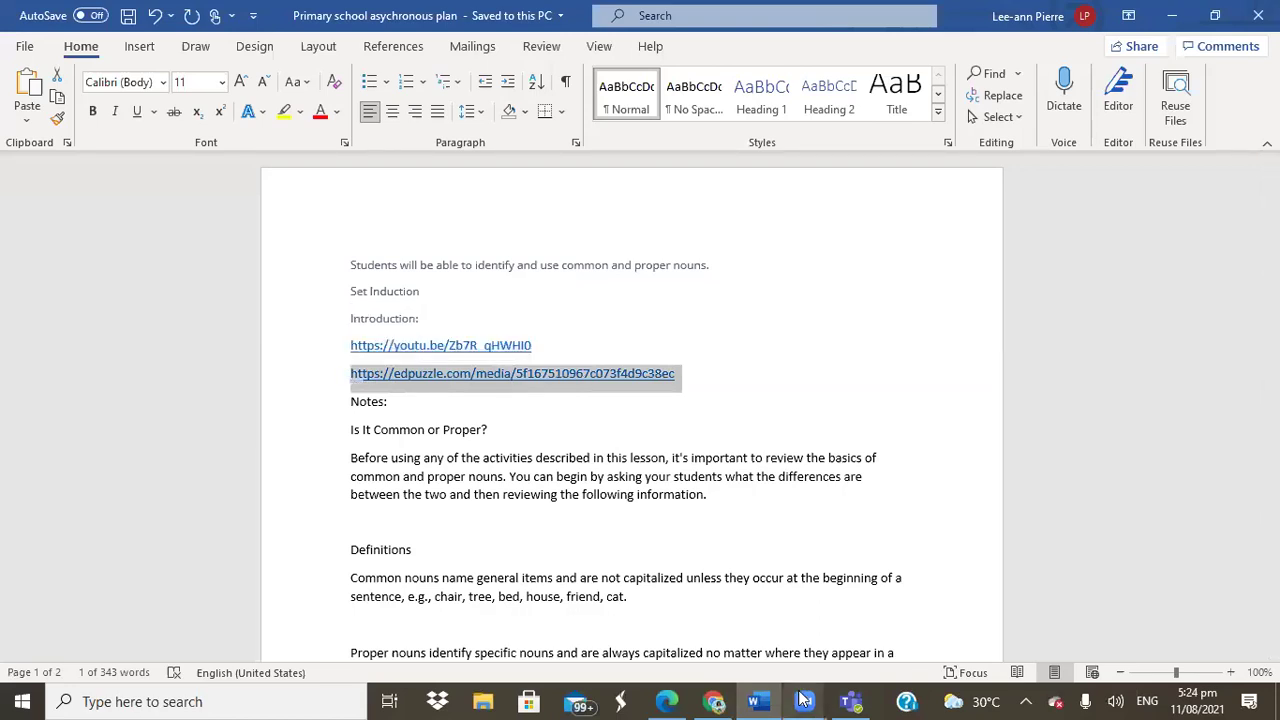
click(713, 701)
click(851, 701)
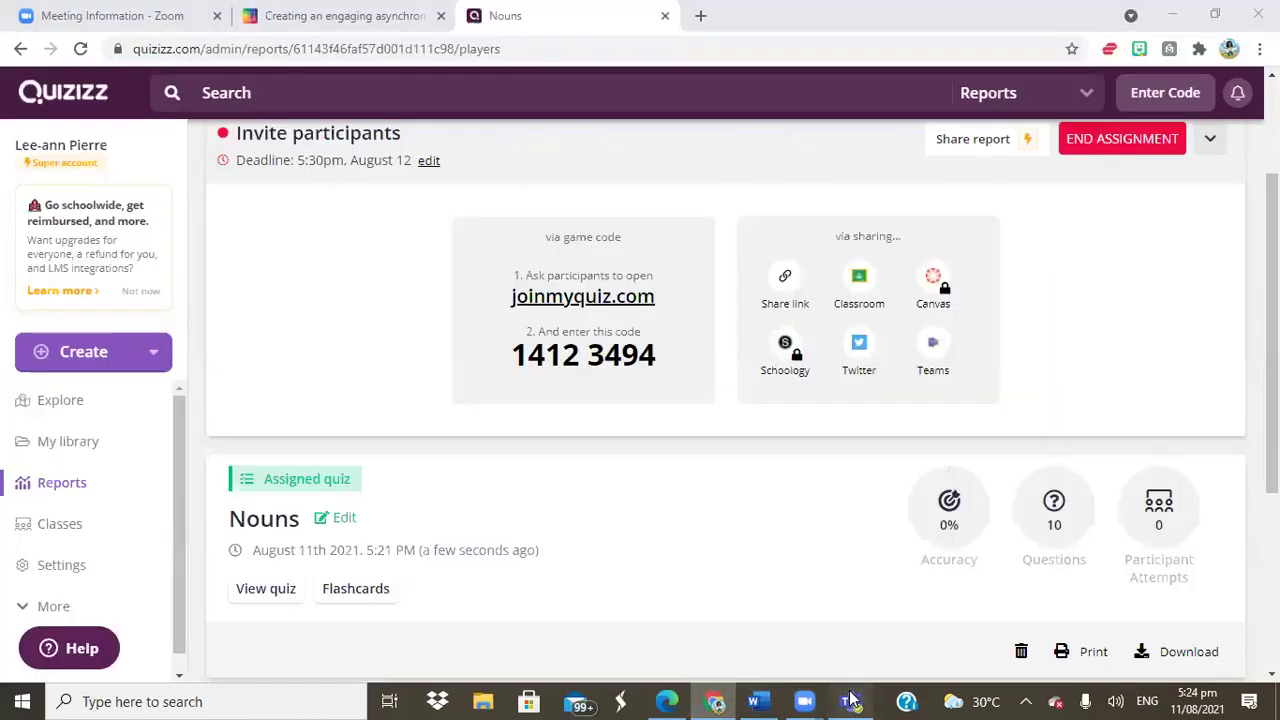
text(https://edpuzzle.com/media/5f167510967c073f4d9c98e5)
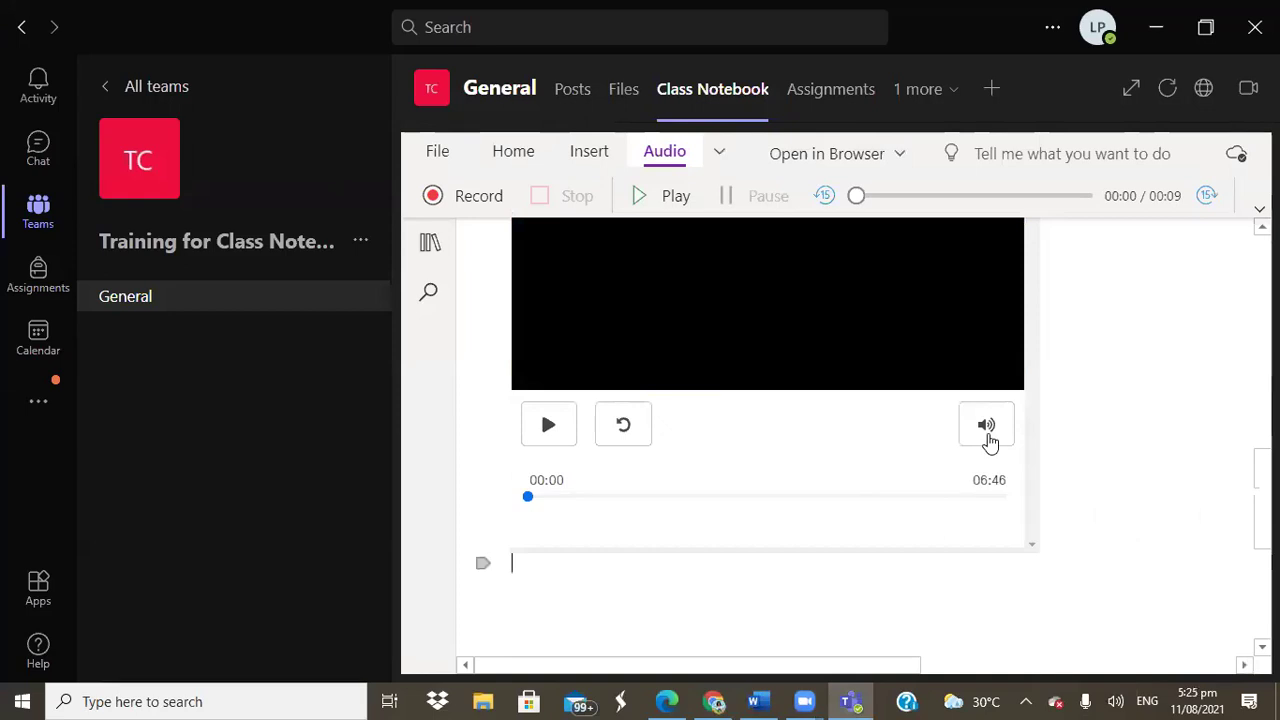
Play and pause the embedded 'G4_Week 2_Day 5_Literacy_Common and Proper Nouns' video, then bring Chrome forward
scroll(768, 430, up, 2)
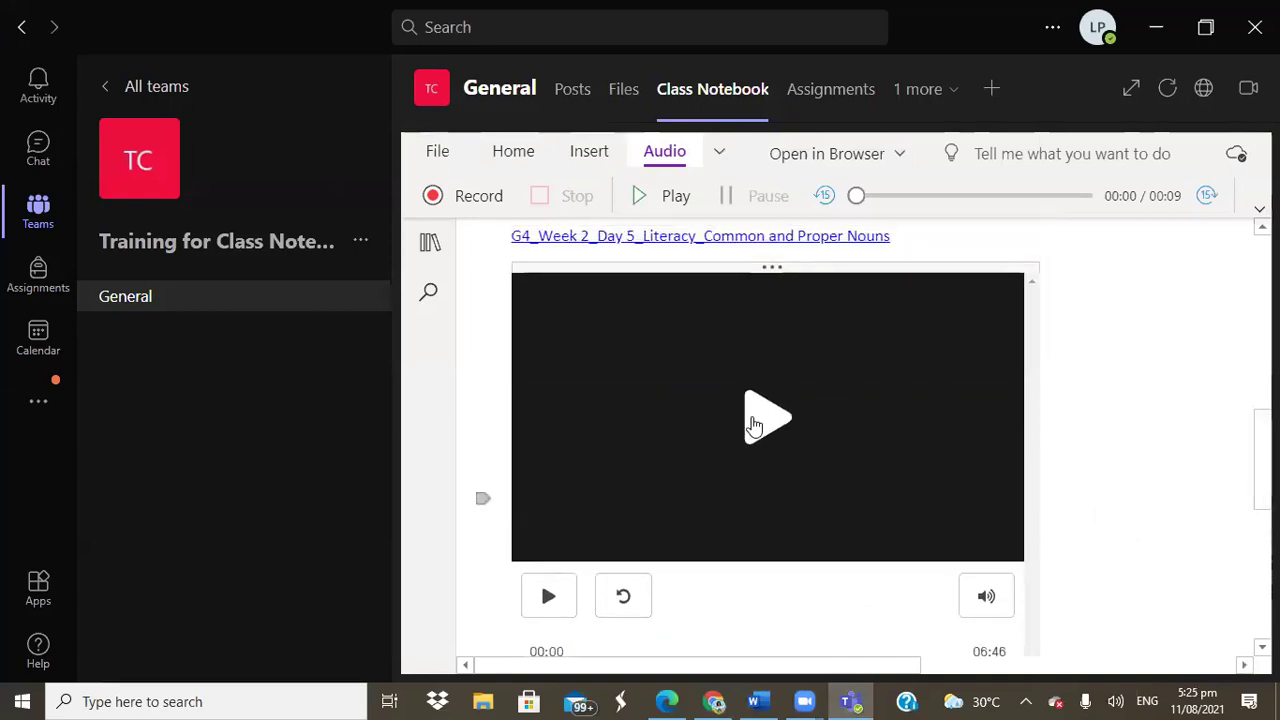
click(755, 425)
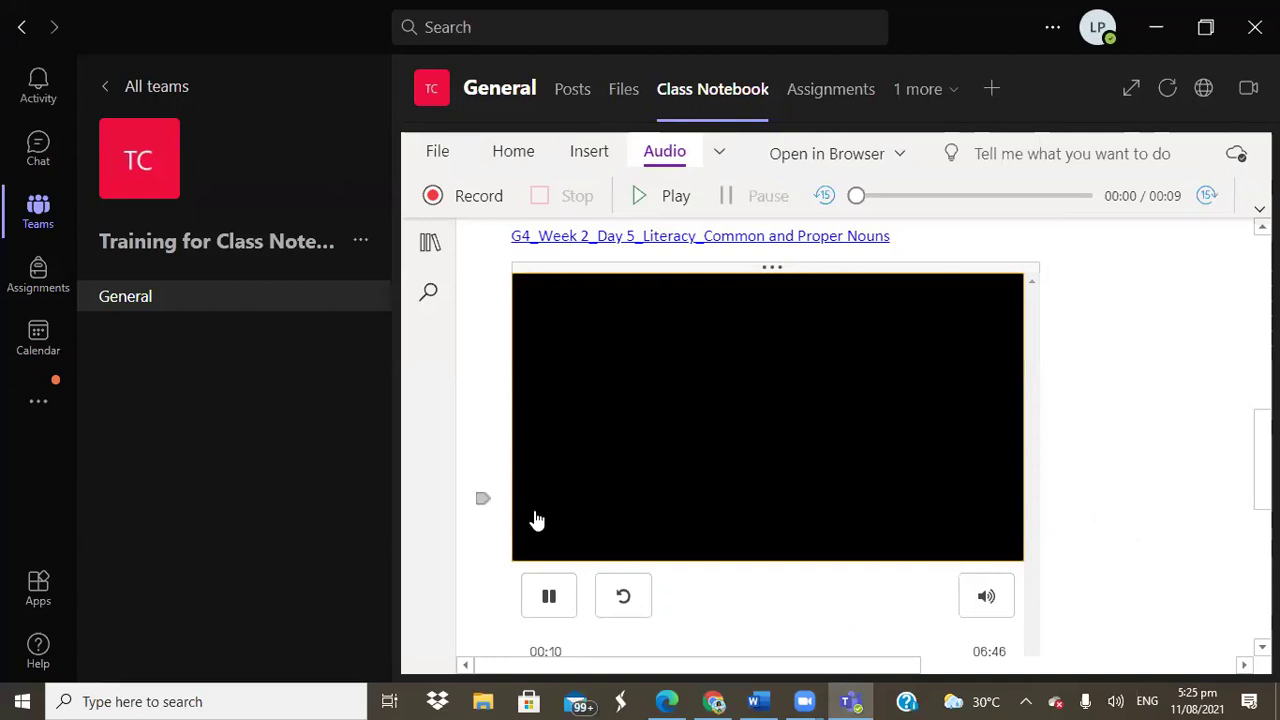
scroll(775, 440, down, 2)
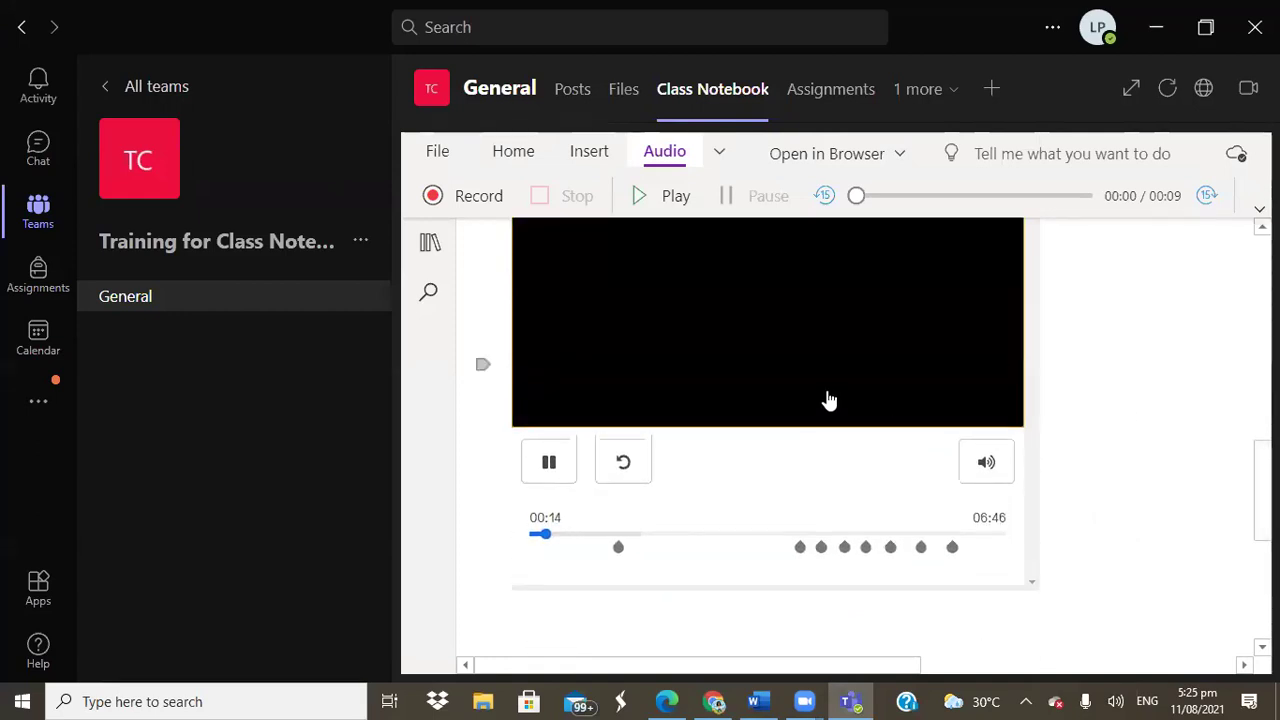
click(548, 474)
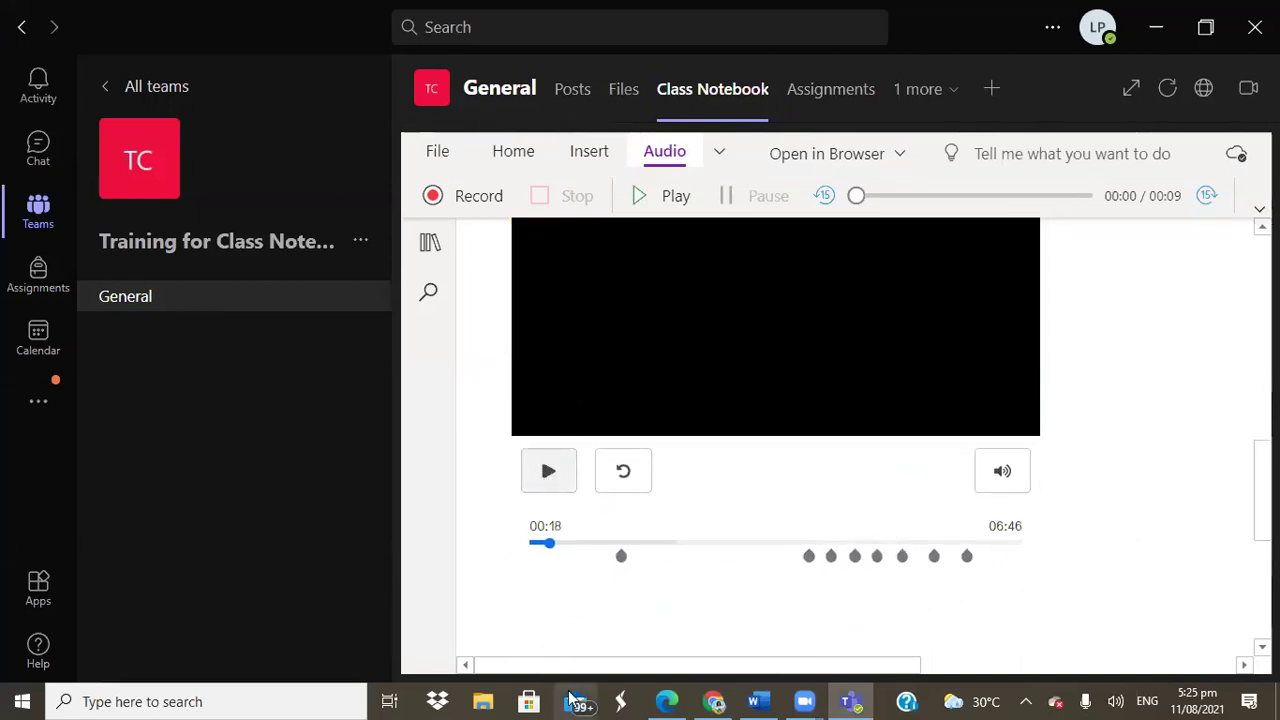
click(713, 700)
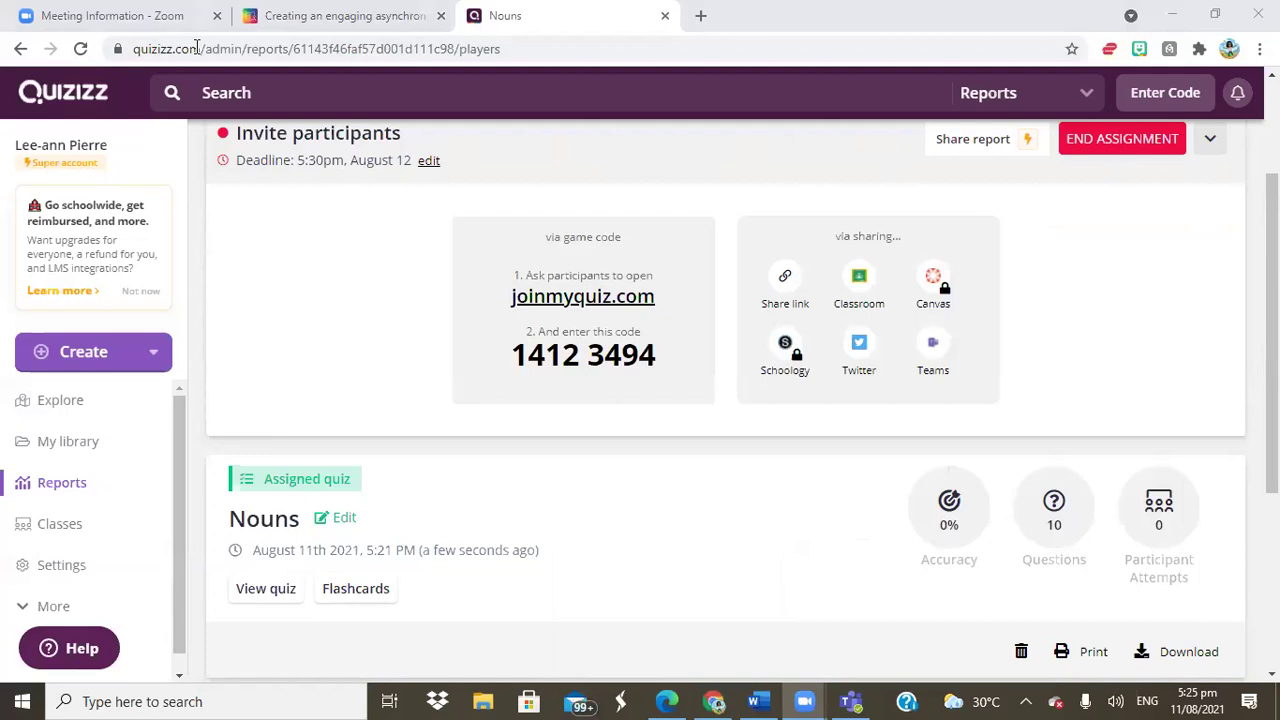
Load the copied edpuzzle link in Chrome's Nouns tab, replacing the Quizizz report
click(1172, 15)
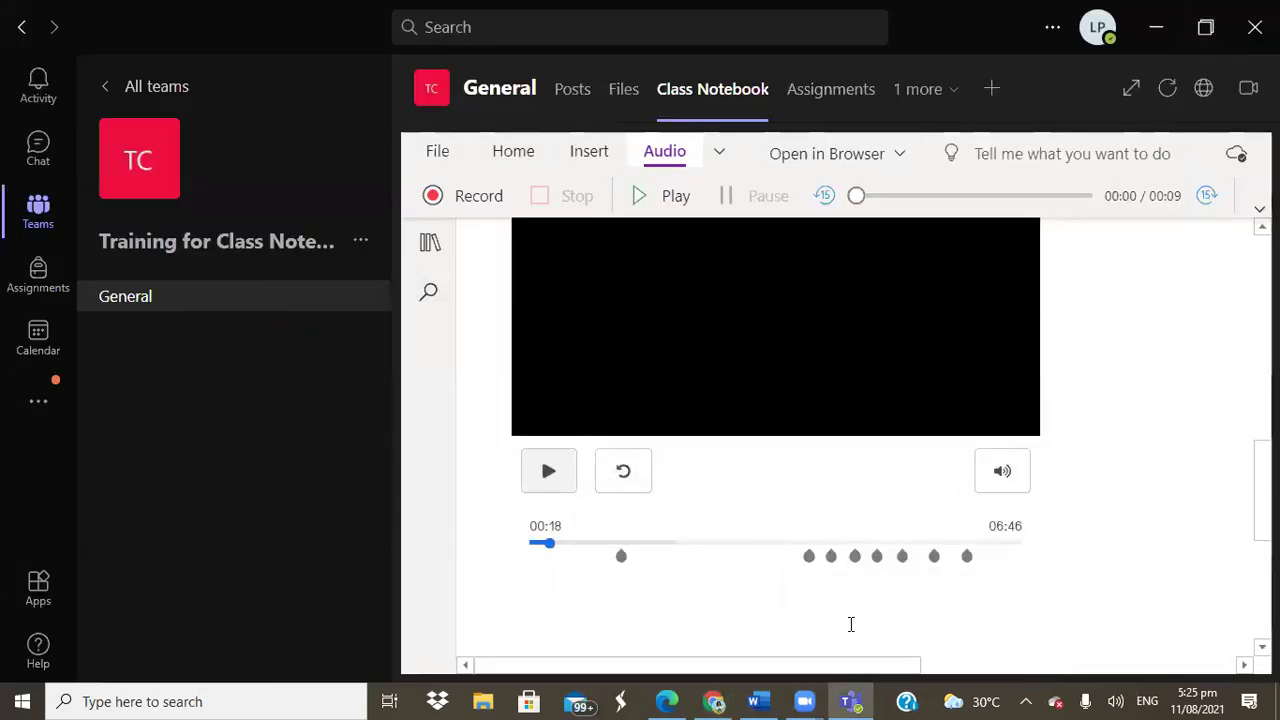
mouse_move(850, 699)
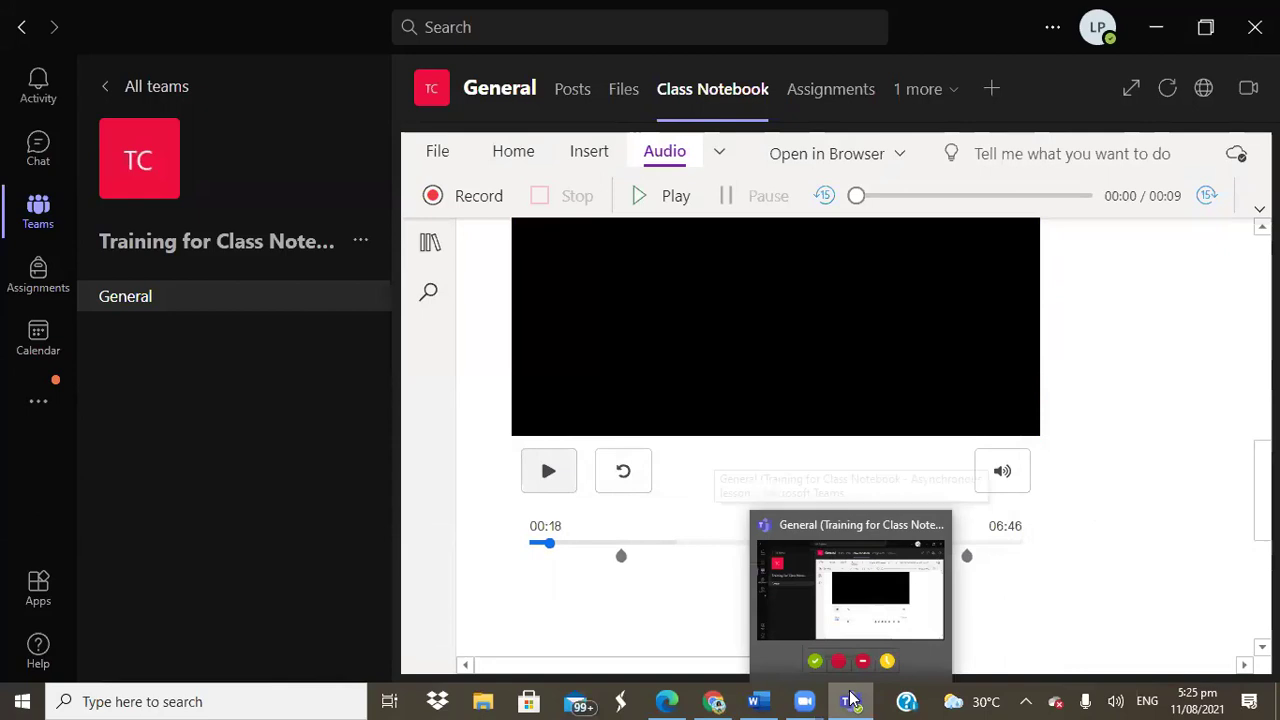
click(714, 701)
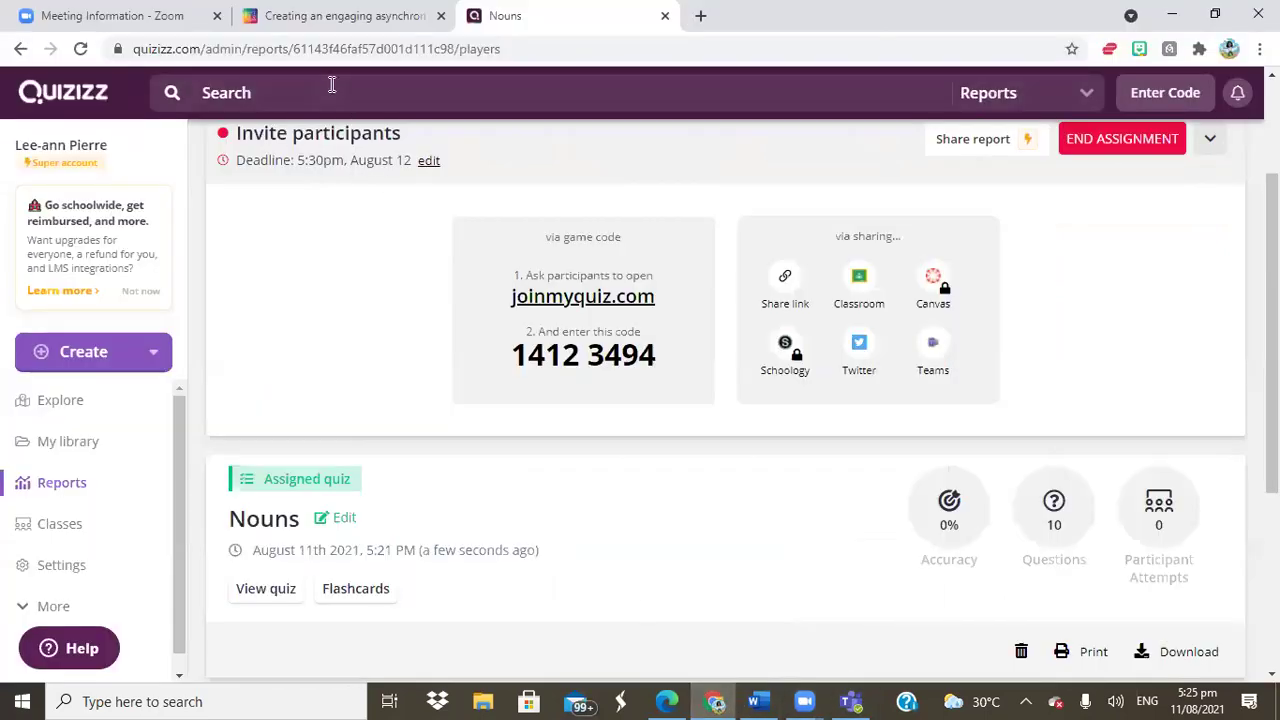
key(ctrl+l)
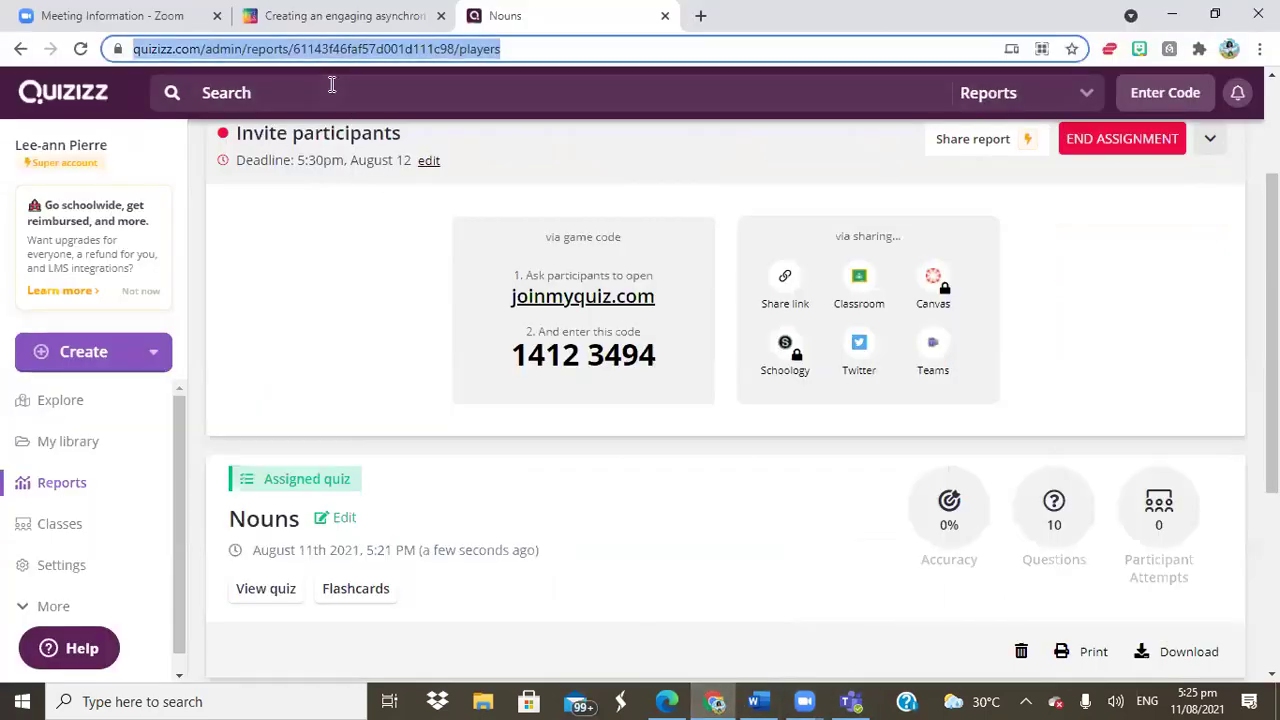
text(https://edpuzzle.com/media/5f167510967c073f4d9c38ec)
key(Return)
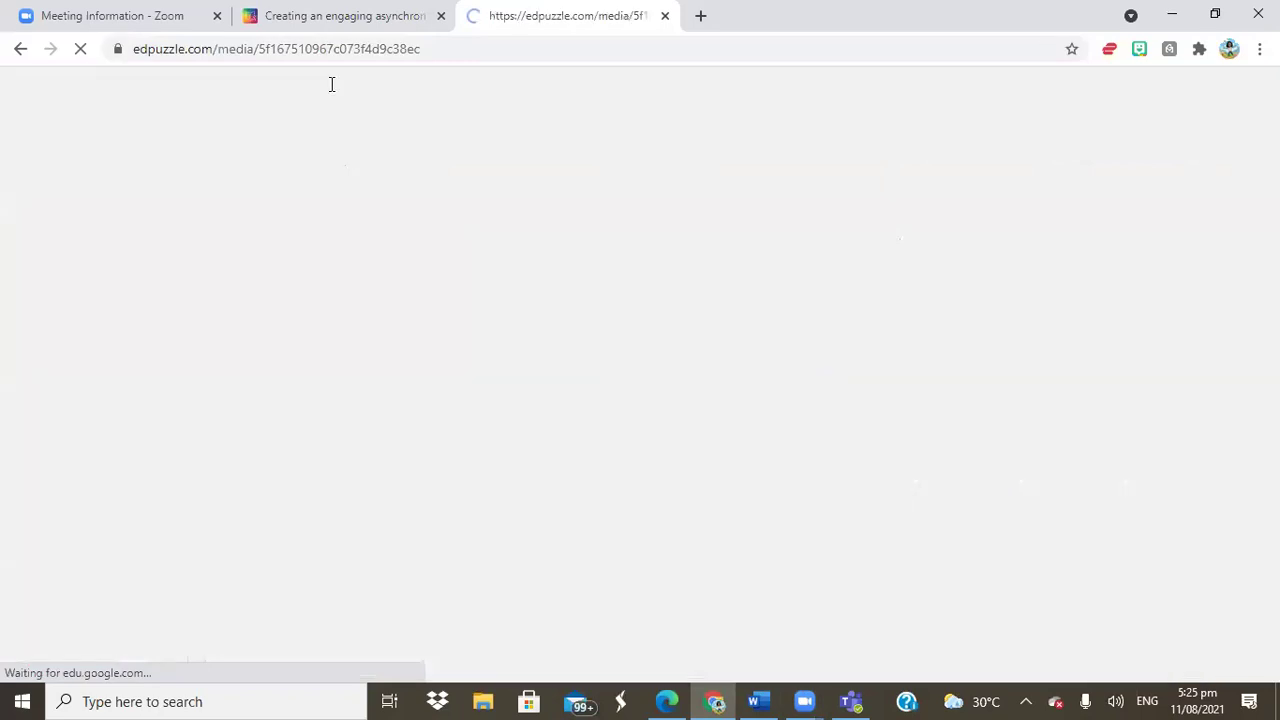
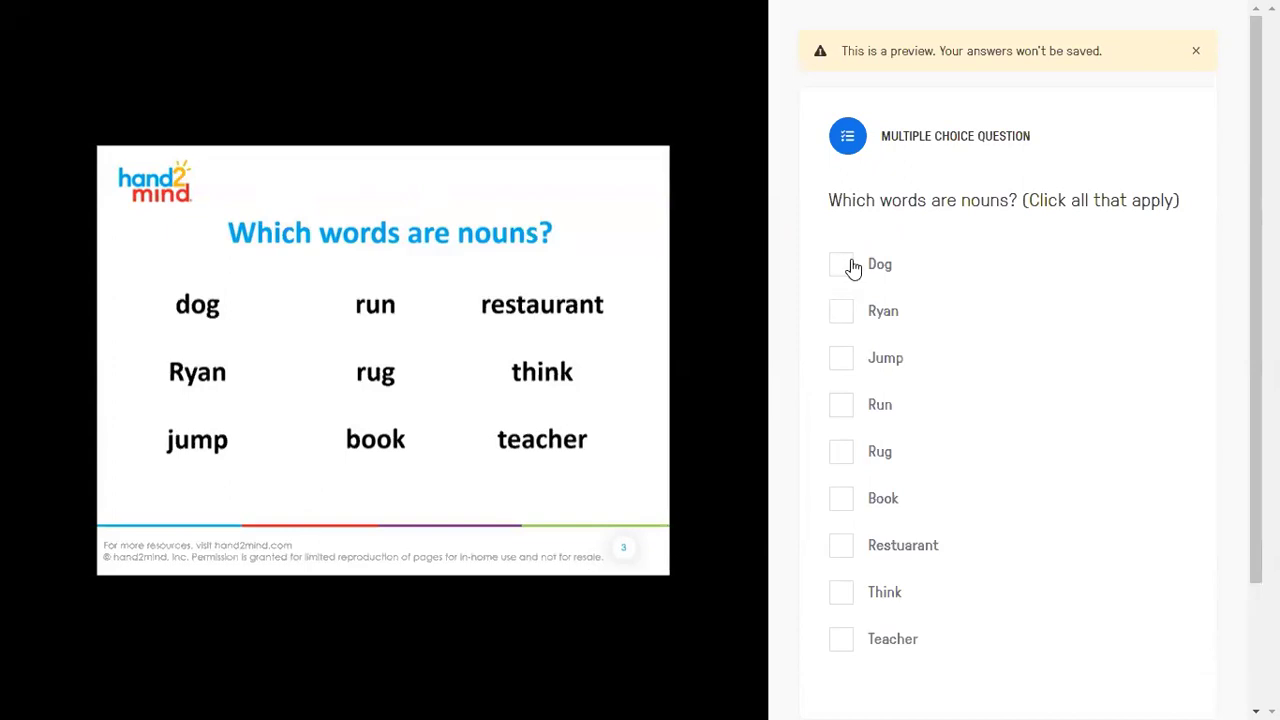
Mark Dog, Ryan, Rug, Book, Restuarant and Teacher as nouns, submit for 100/100, and exit full screen
click(850, 266)
click(845, 314)
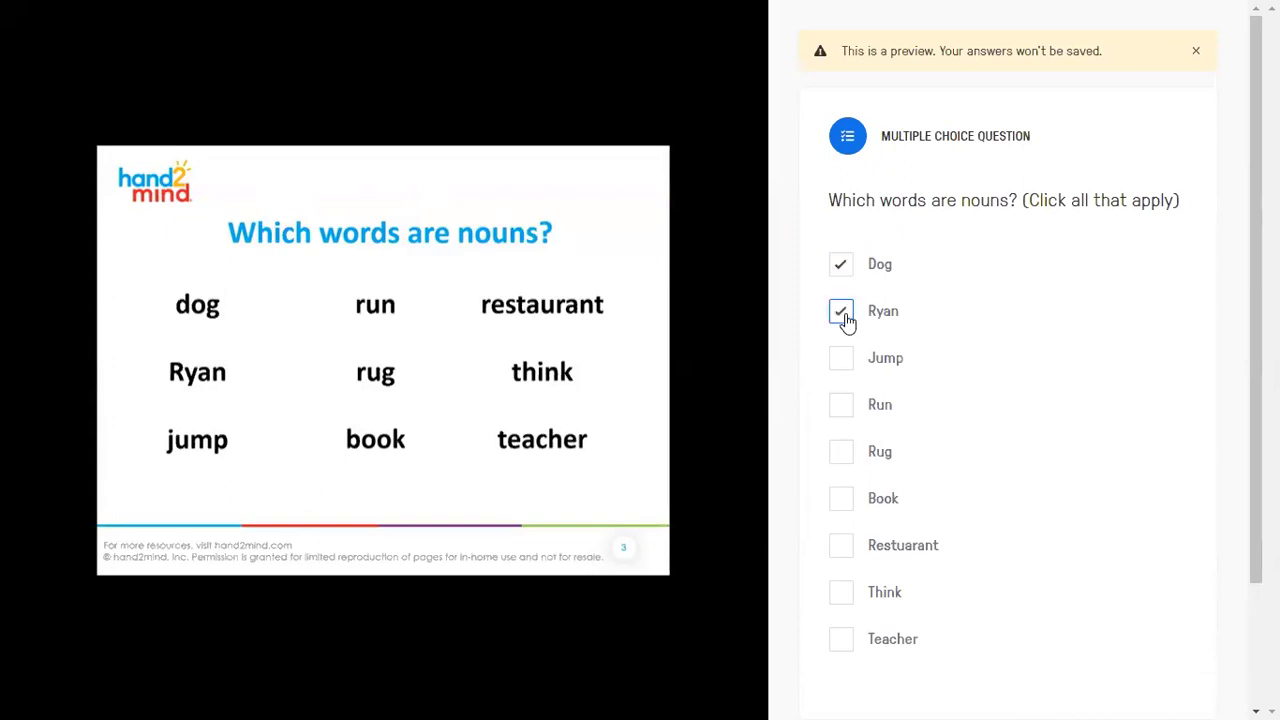
click(845, 455)
click(841, 497)
click(841, 550)
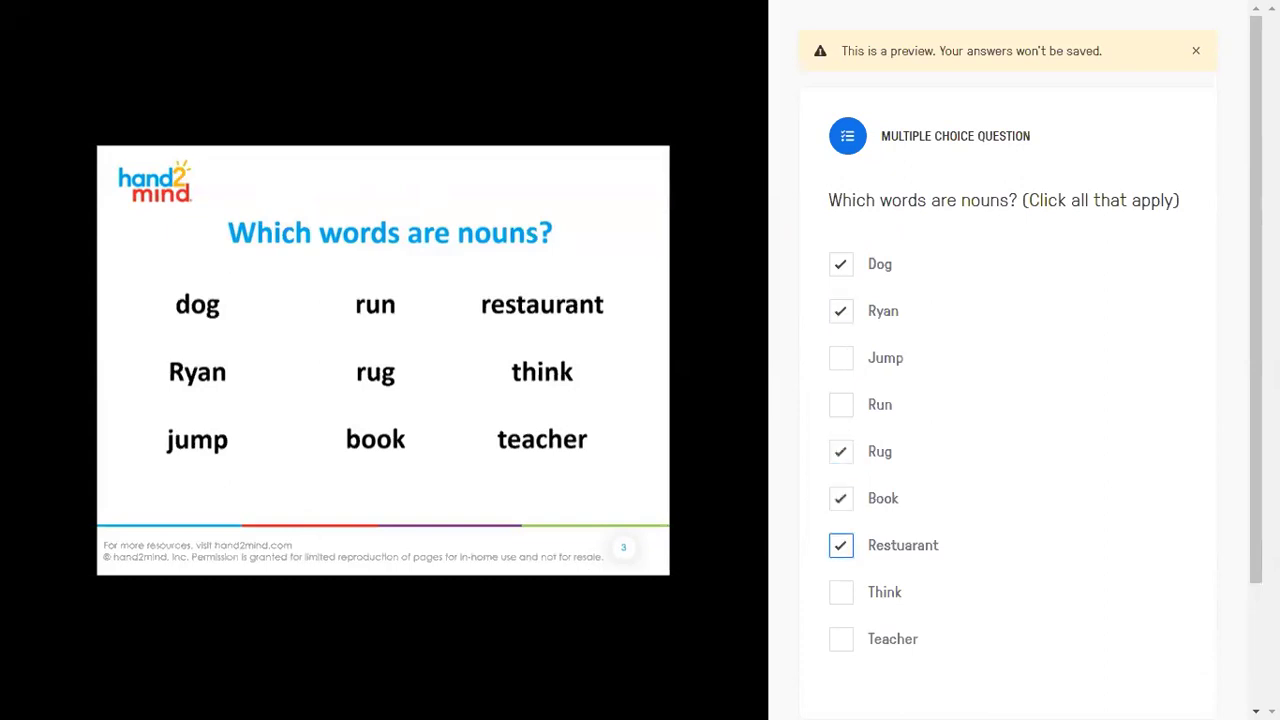
scroll(1008, 400, down, 2)
click(843, 489)
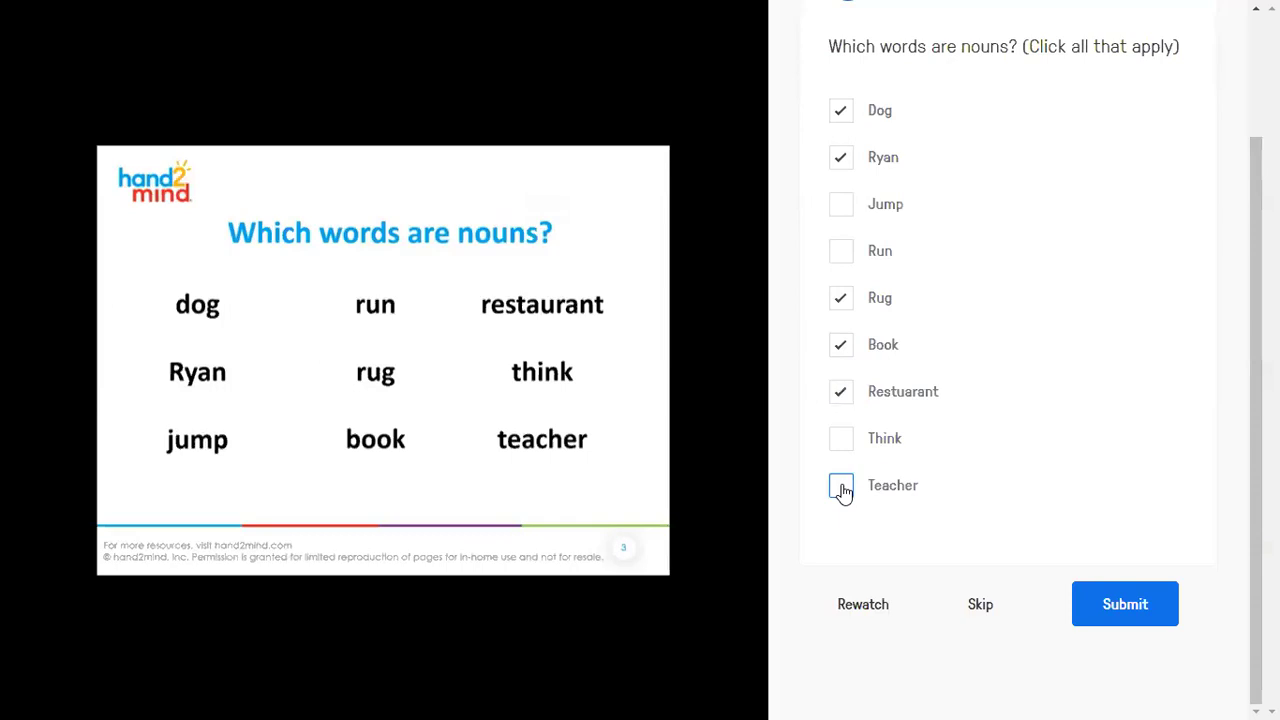
click(1136, 624)
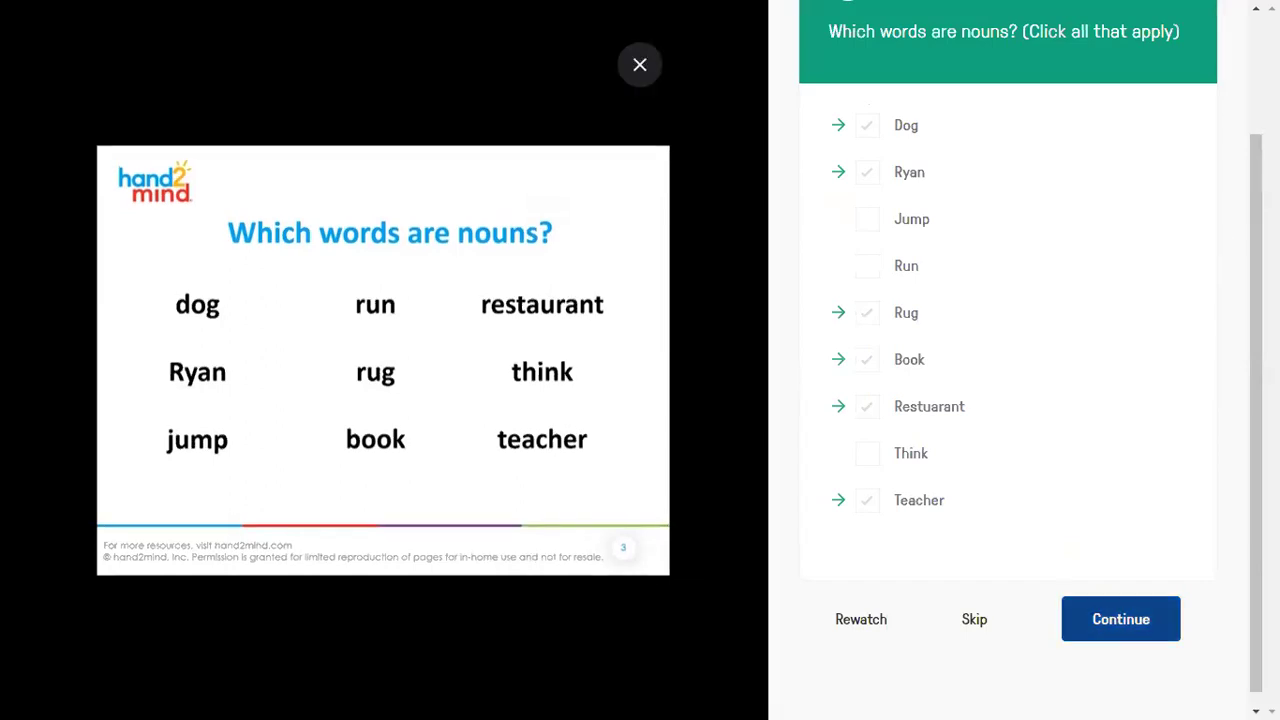
key(Escape)
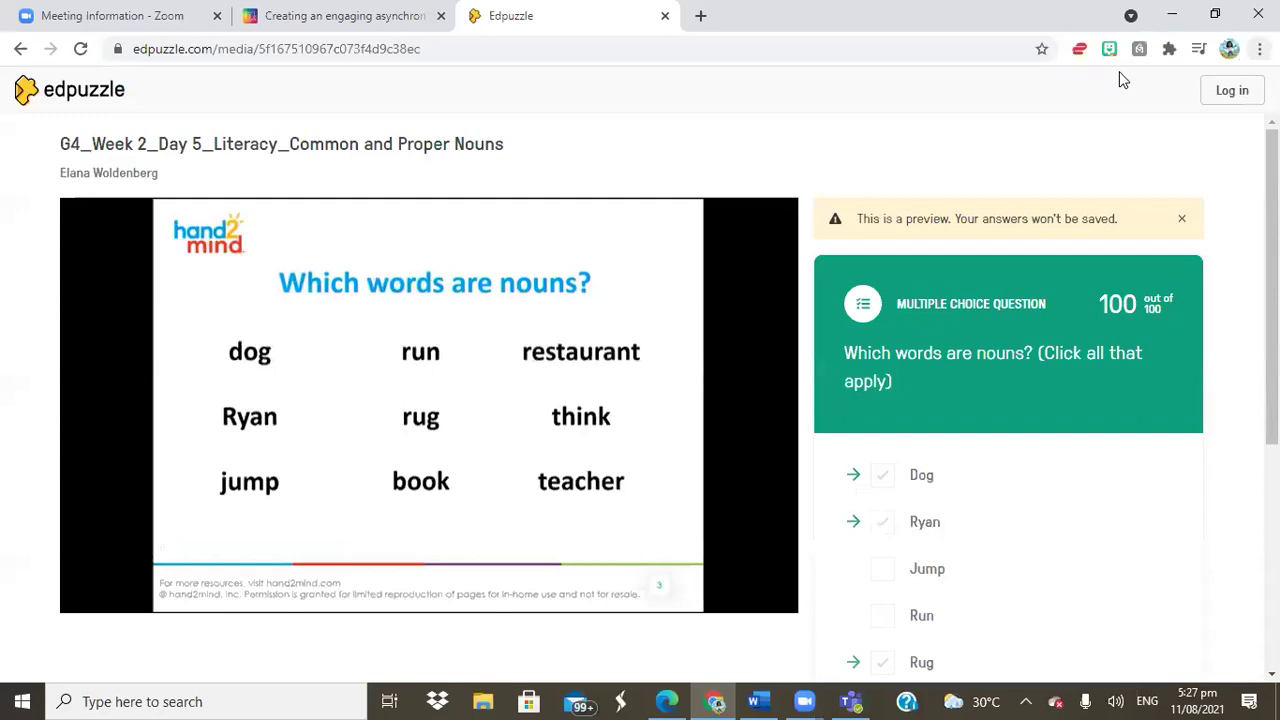
Bring the Teams Class Notebook forward and scroll to the embedded Edpuzzle video player
click(840, 700)
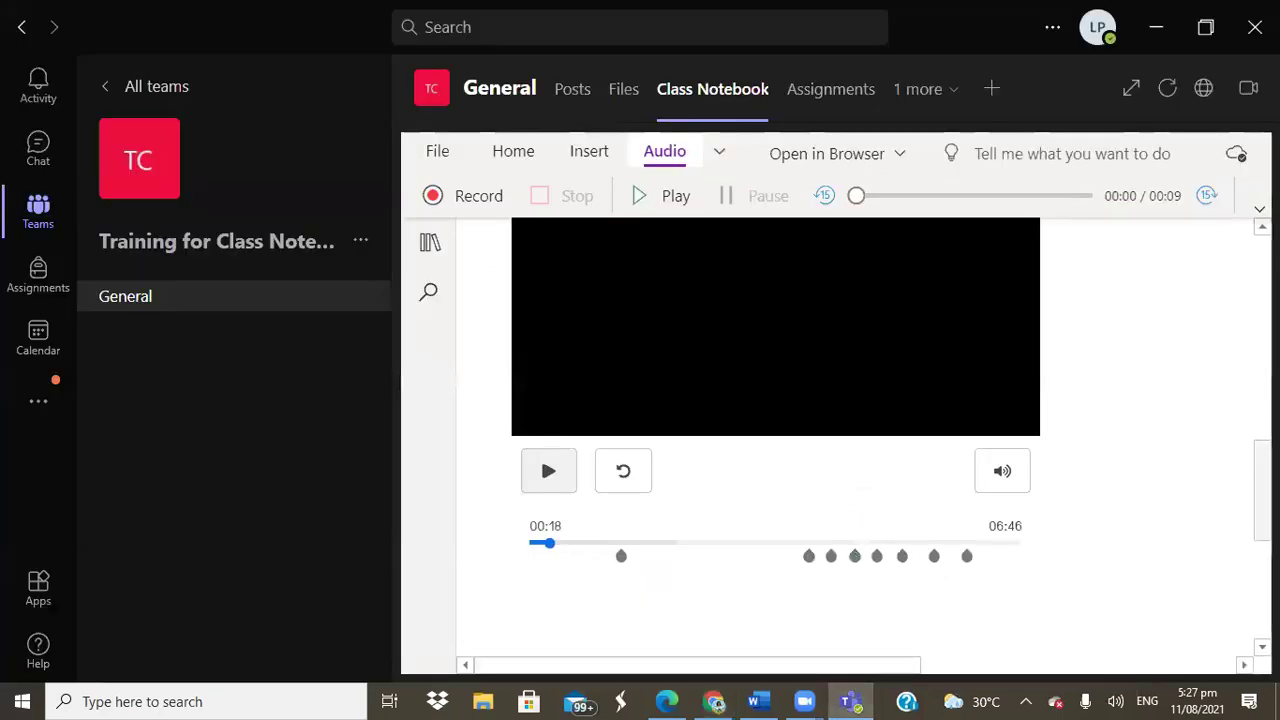
scroll(775, 440, up, 10)
scroll(1250, 527, down, 10)
scroll(1250, 527, down, 2)
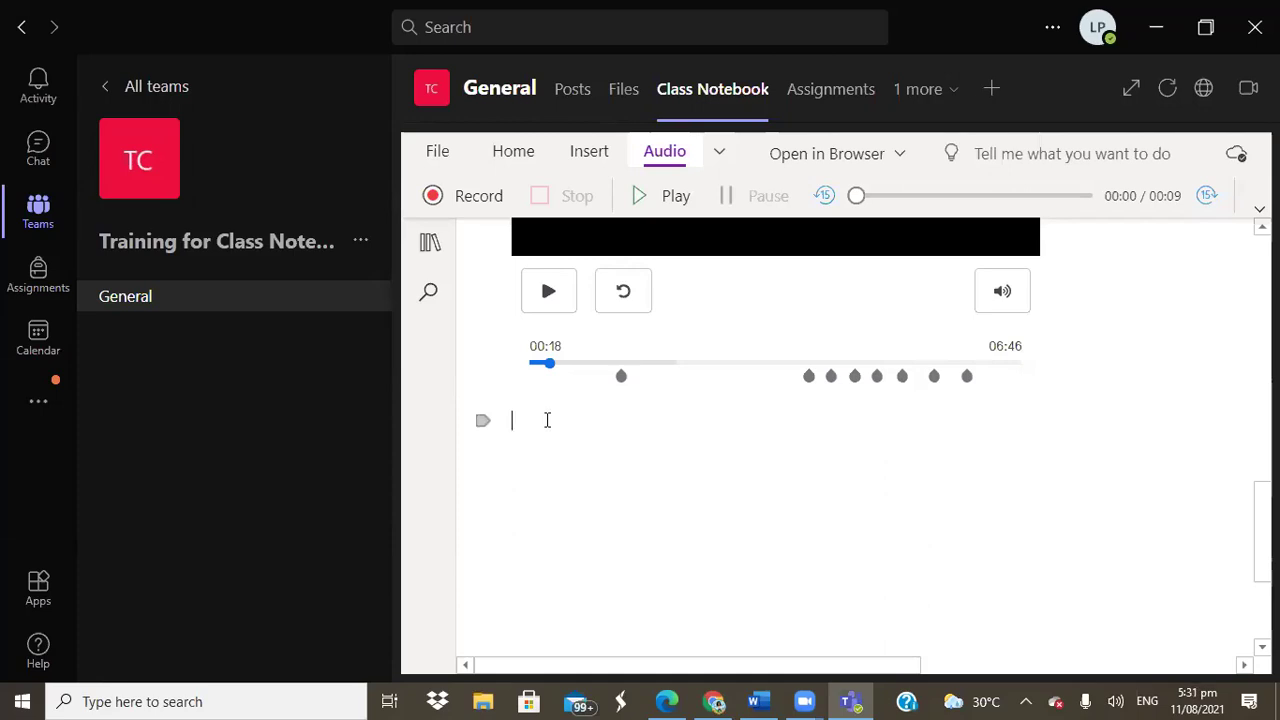
Type 'Assessment: Quizizz, Quizlet, Kahoot, Gimkit, Blooklet' below the video and start a new line
text(Assessment)
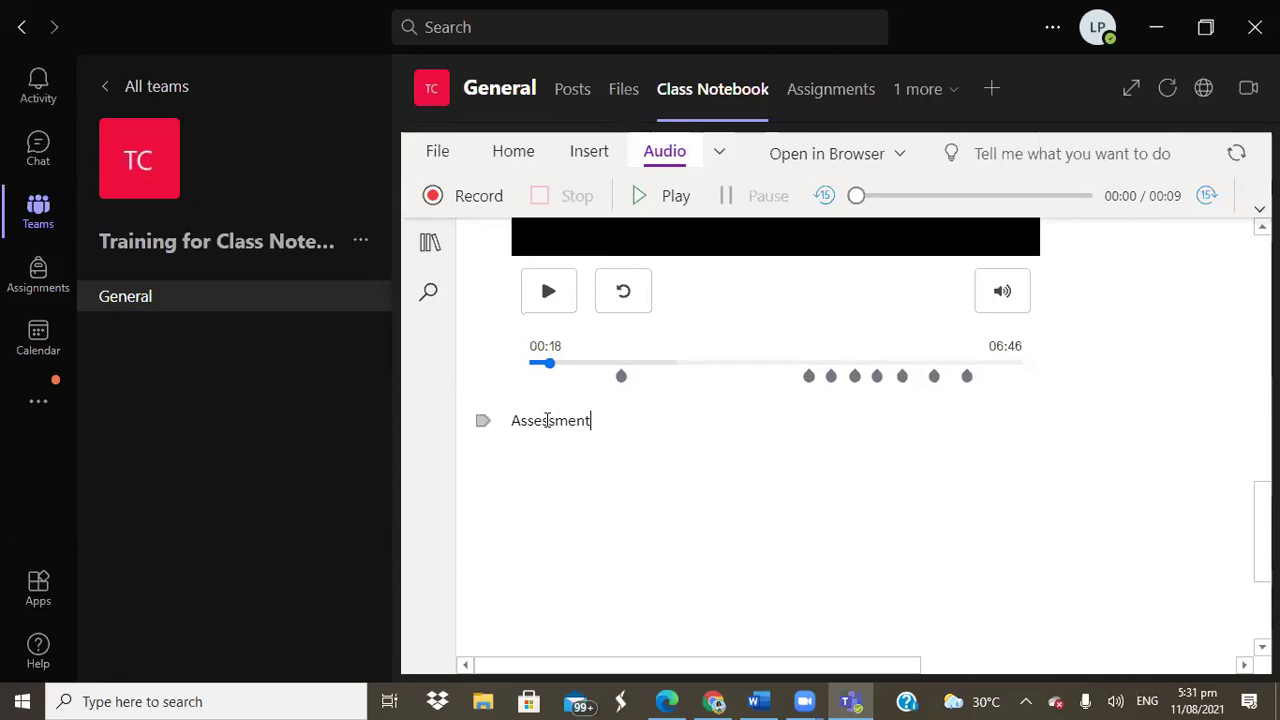
text(: Quizizz, Quizlet)
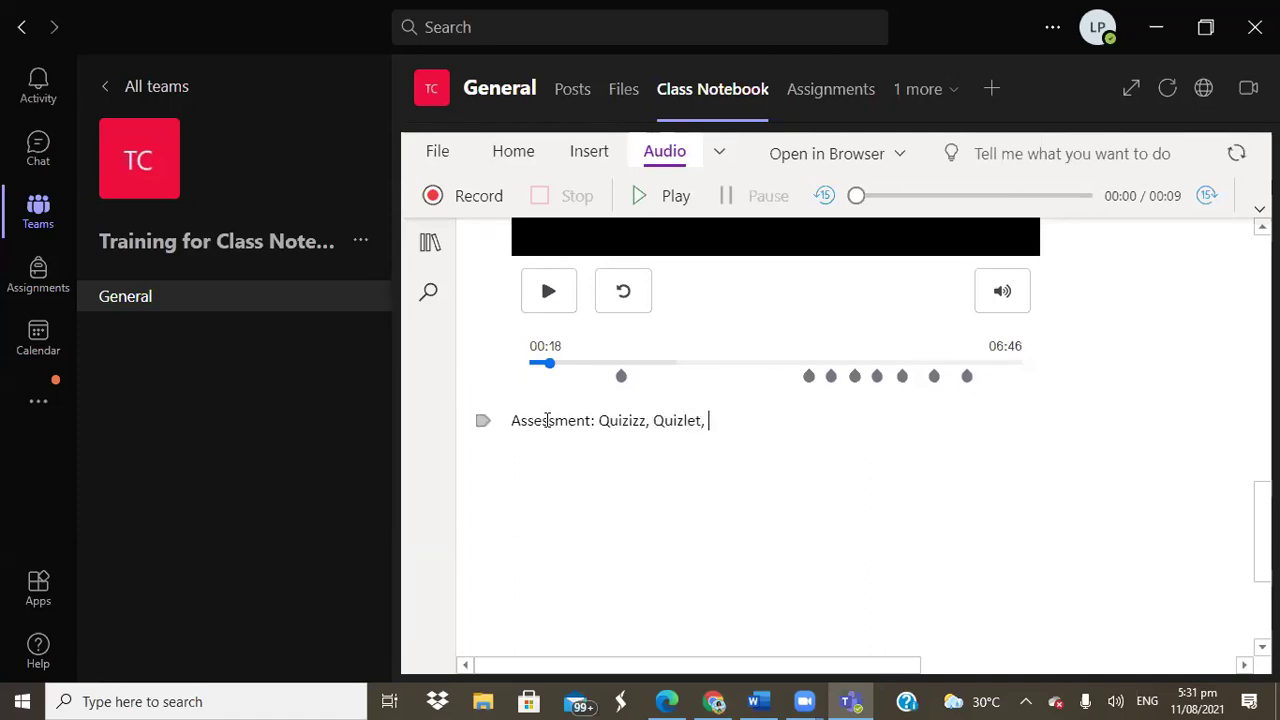
text(, Kahoot, Gimkit, )
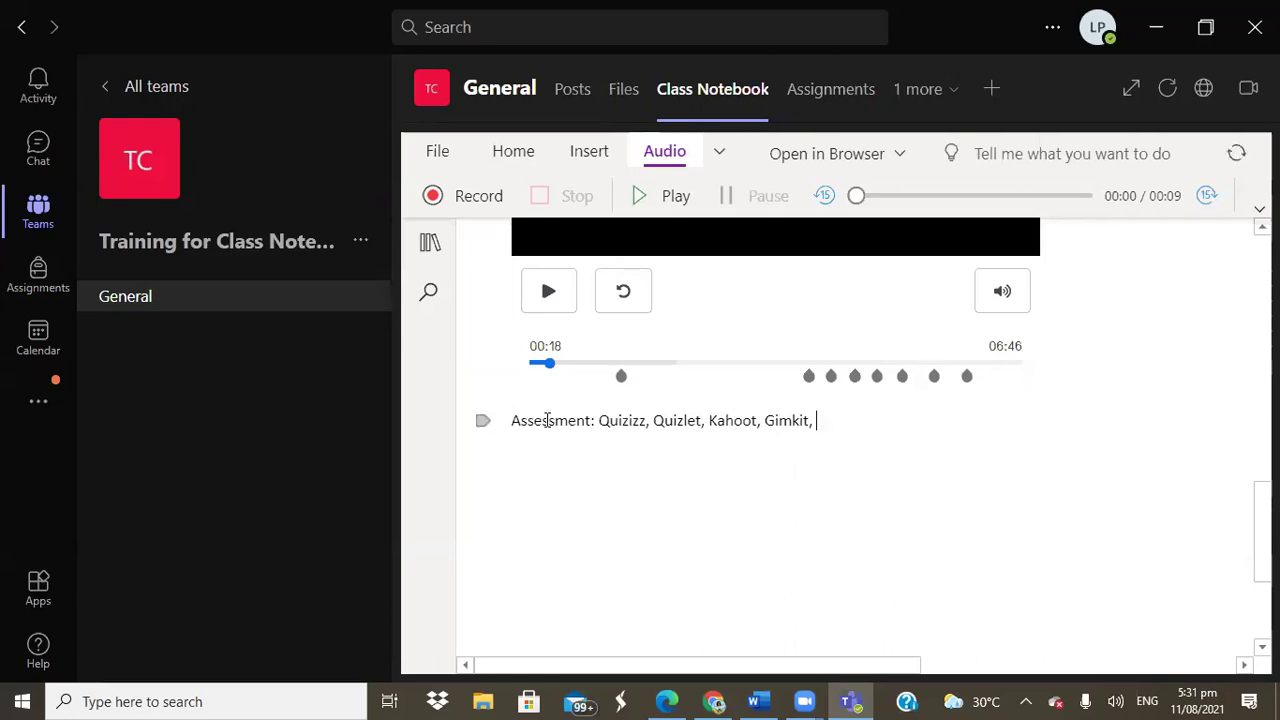
text(Blooklet)
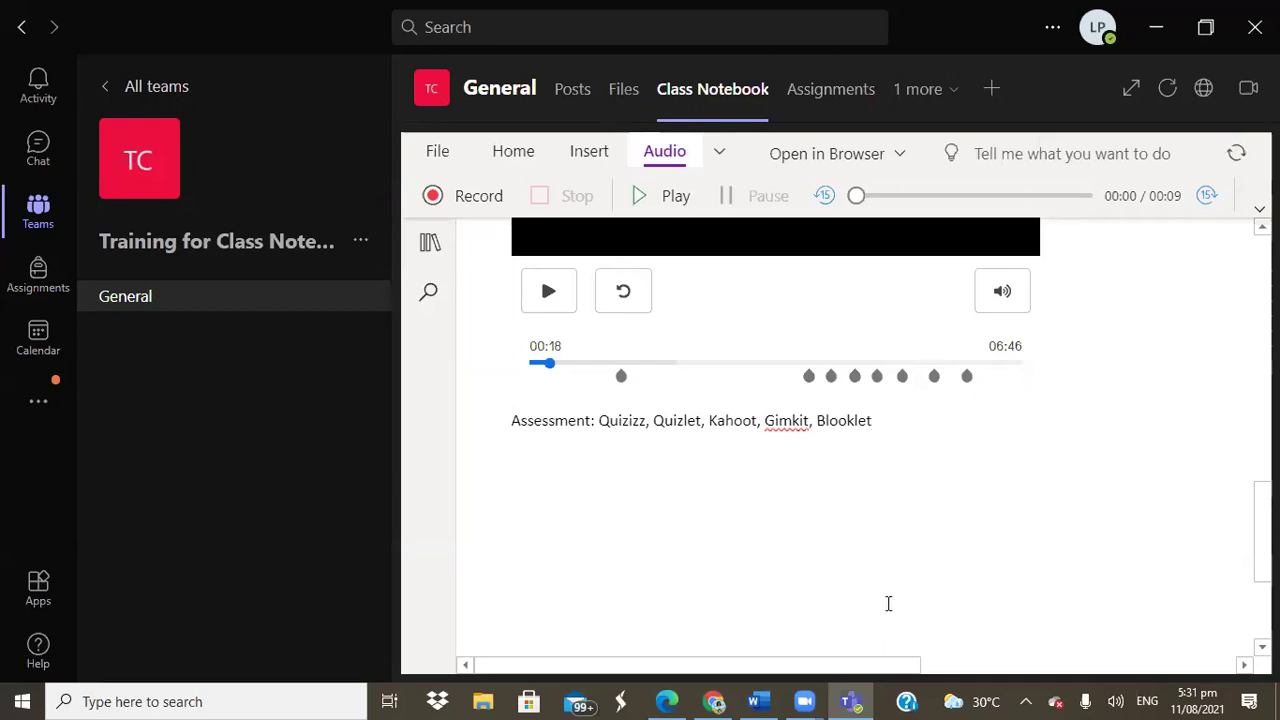
mouse_move(713, 700)
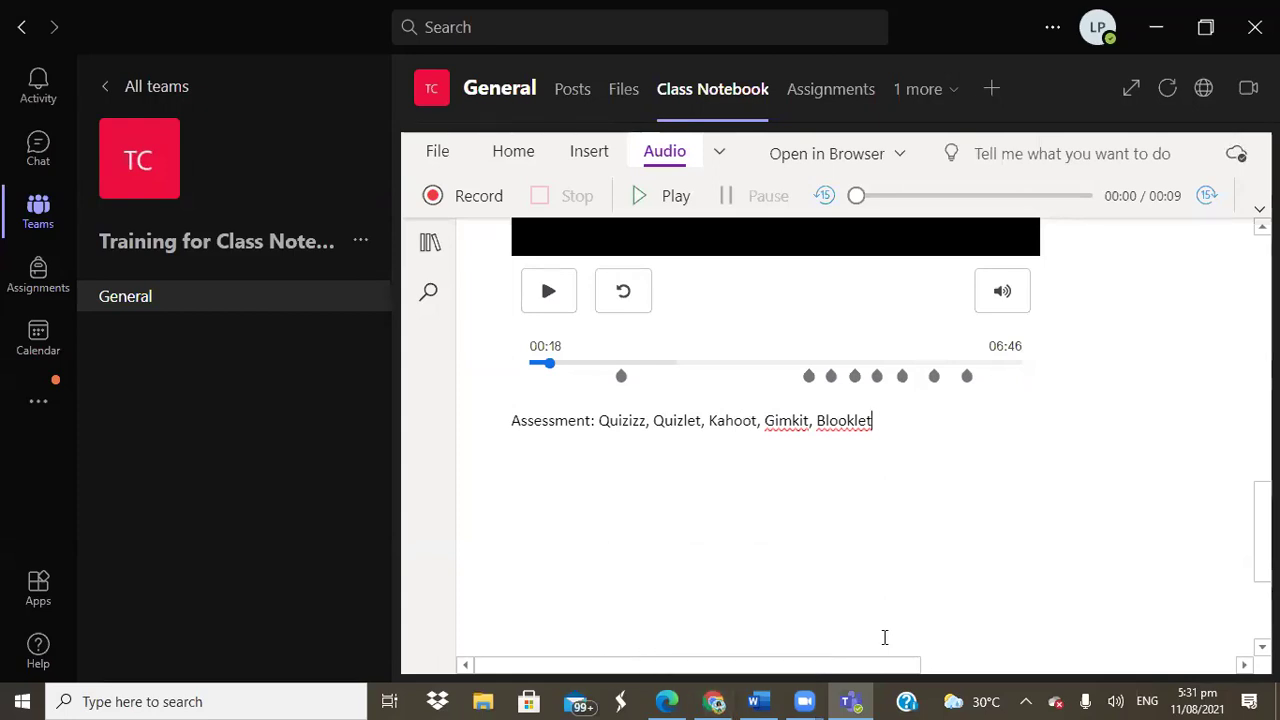
key(Return)
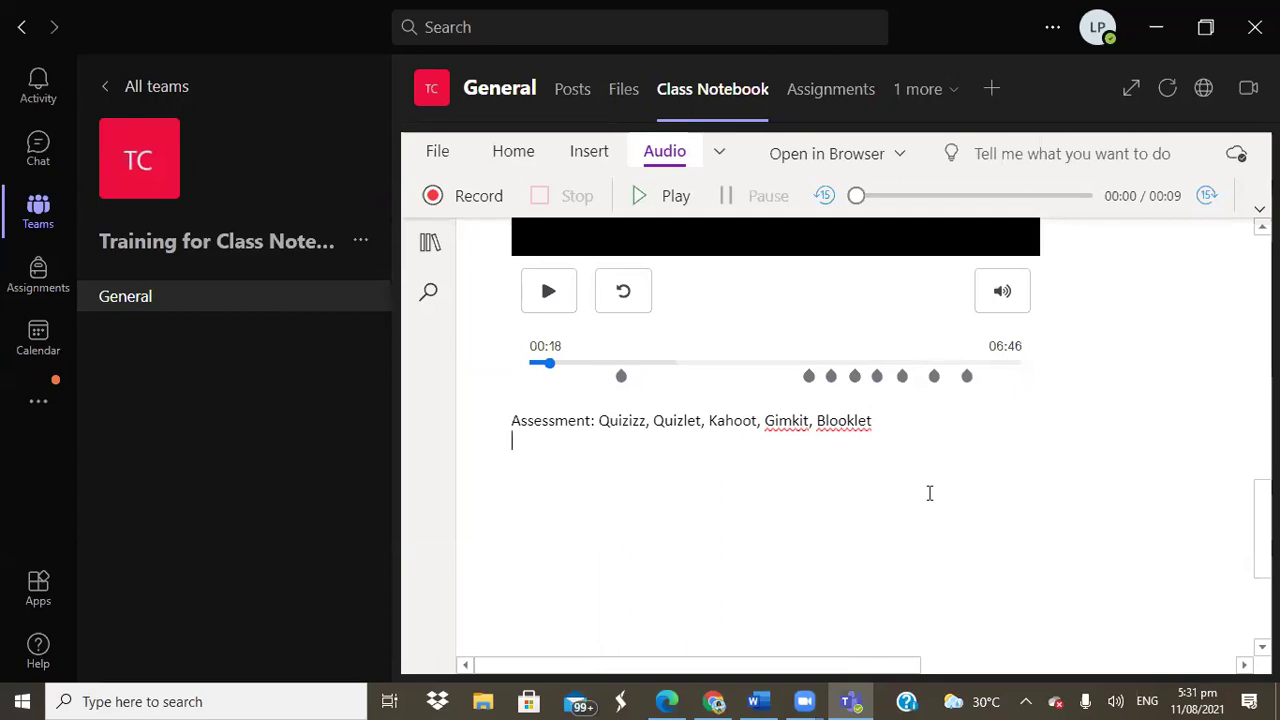
click(757, 700)
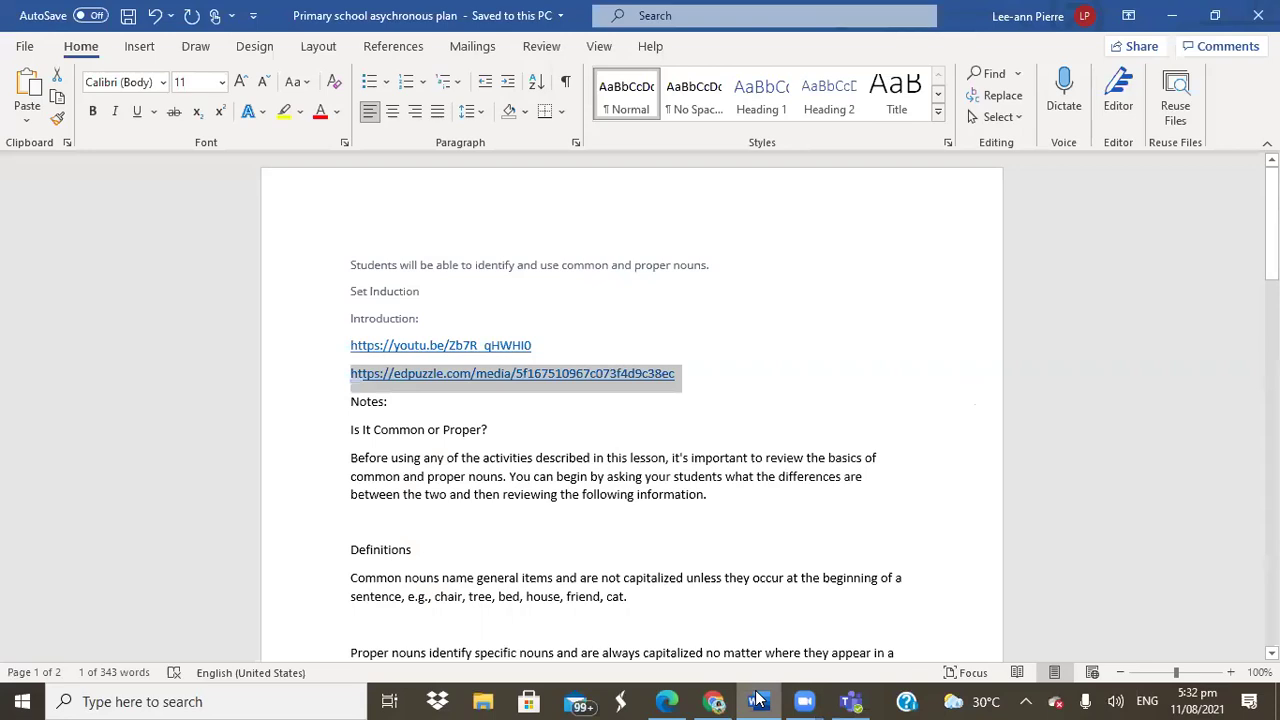
scroll(757, 700, down, 10)
scroll(757, 700, up, 3)
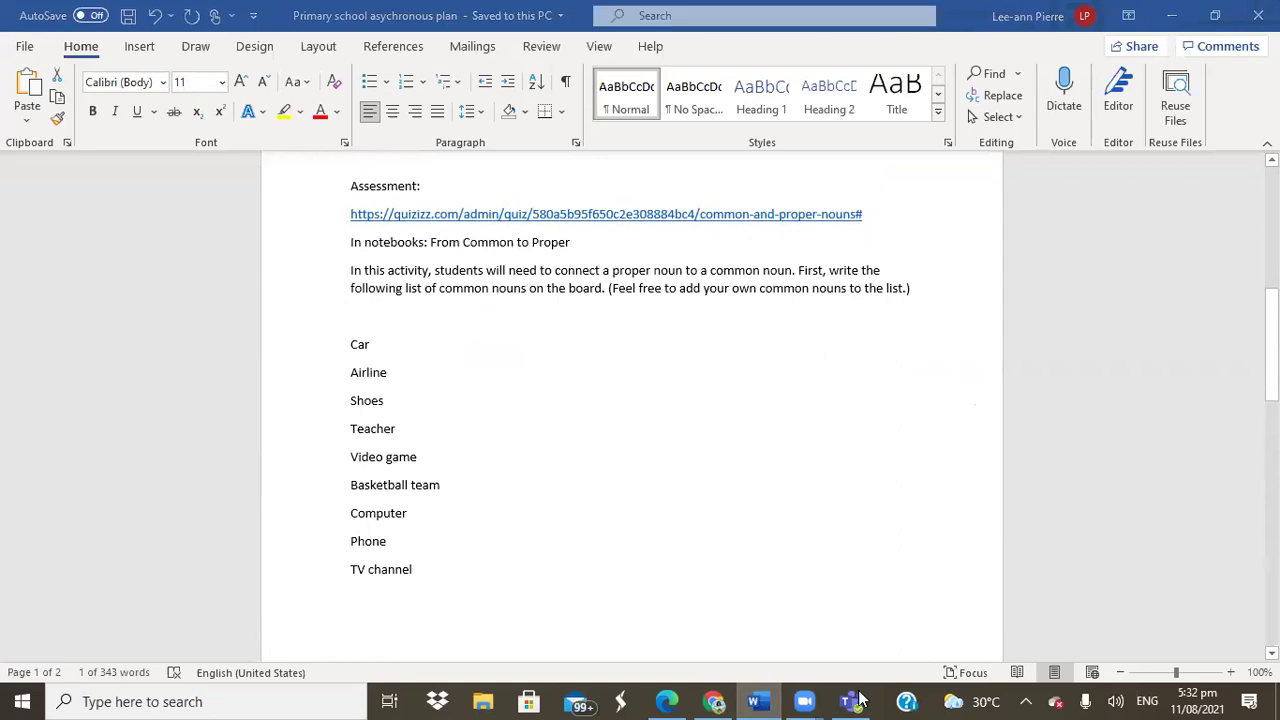
click(852, 700)
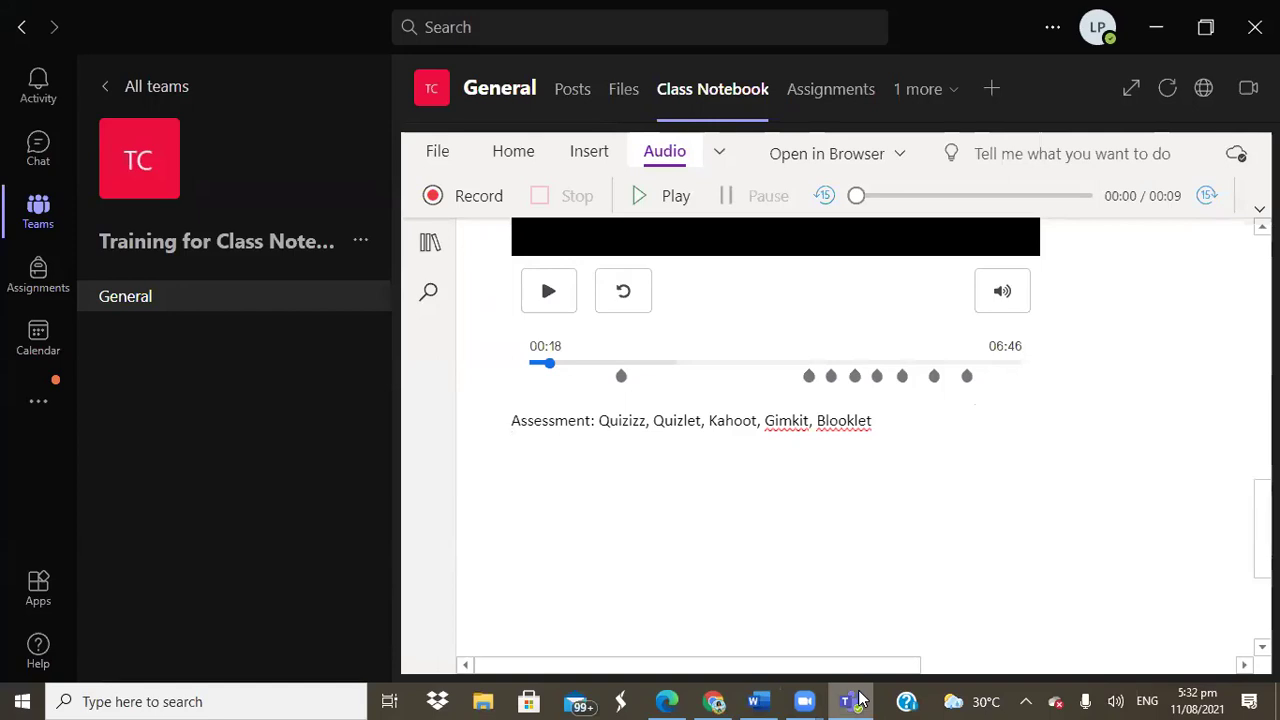
Add a 'Video/Collage/Drawing/Scavenger' line under the assessment list, followed by two blank lines
key(Return)
text(Video/Collage)
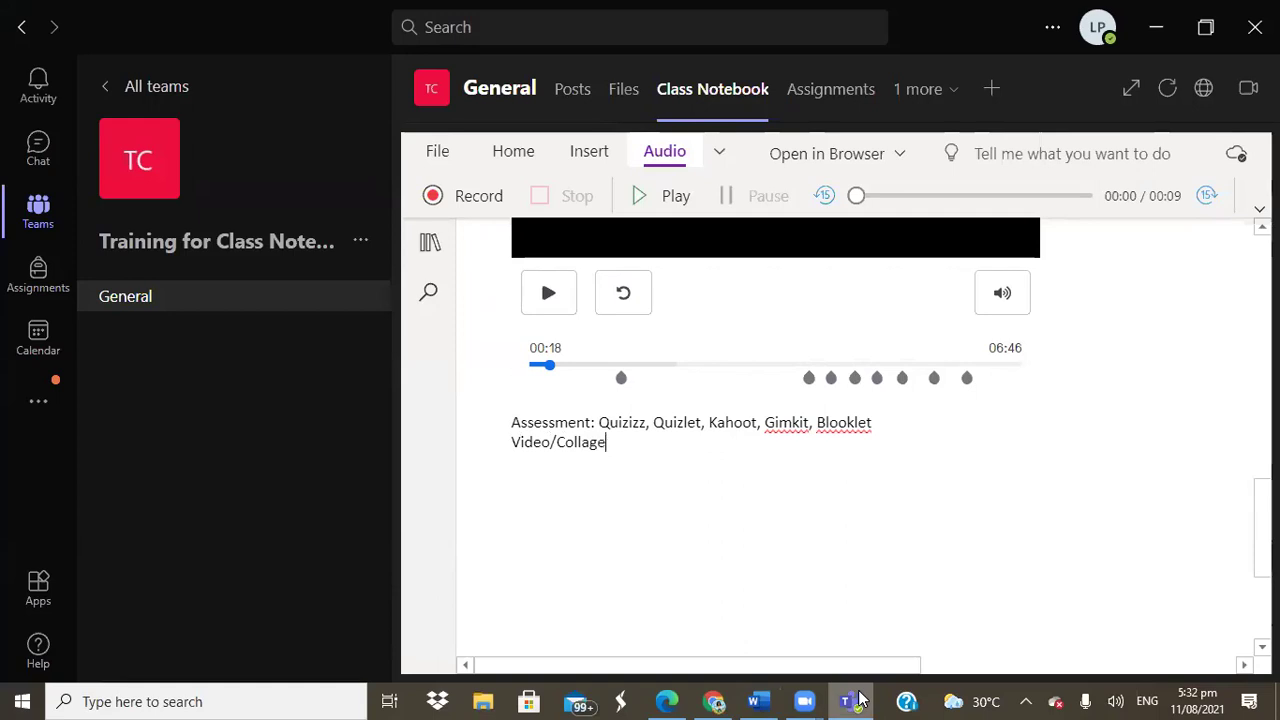
text(/)
text(Da)
key(BackSpace)
text(rawing)
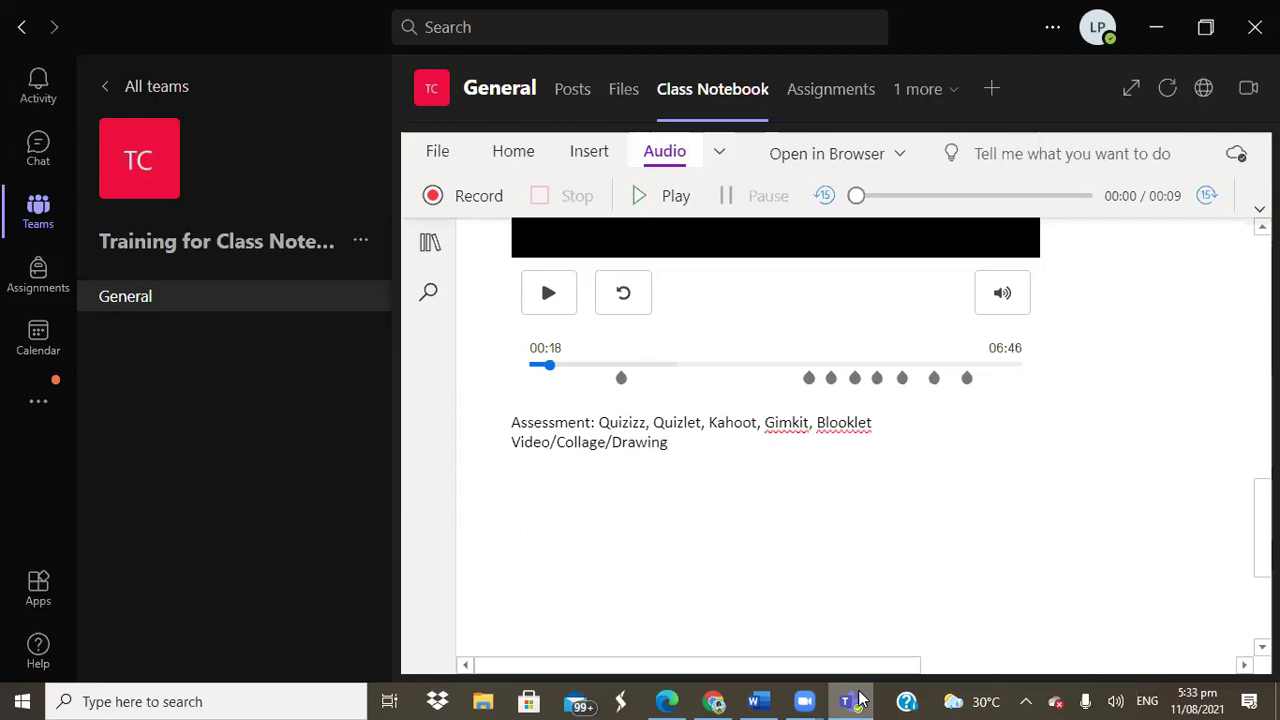
text(/Scavenger)
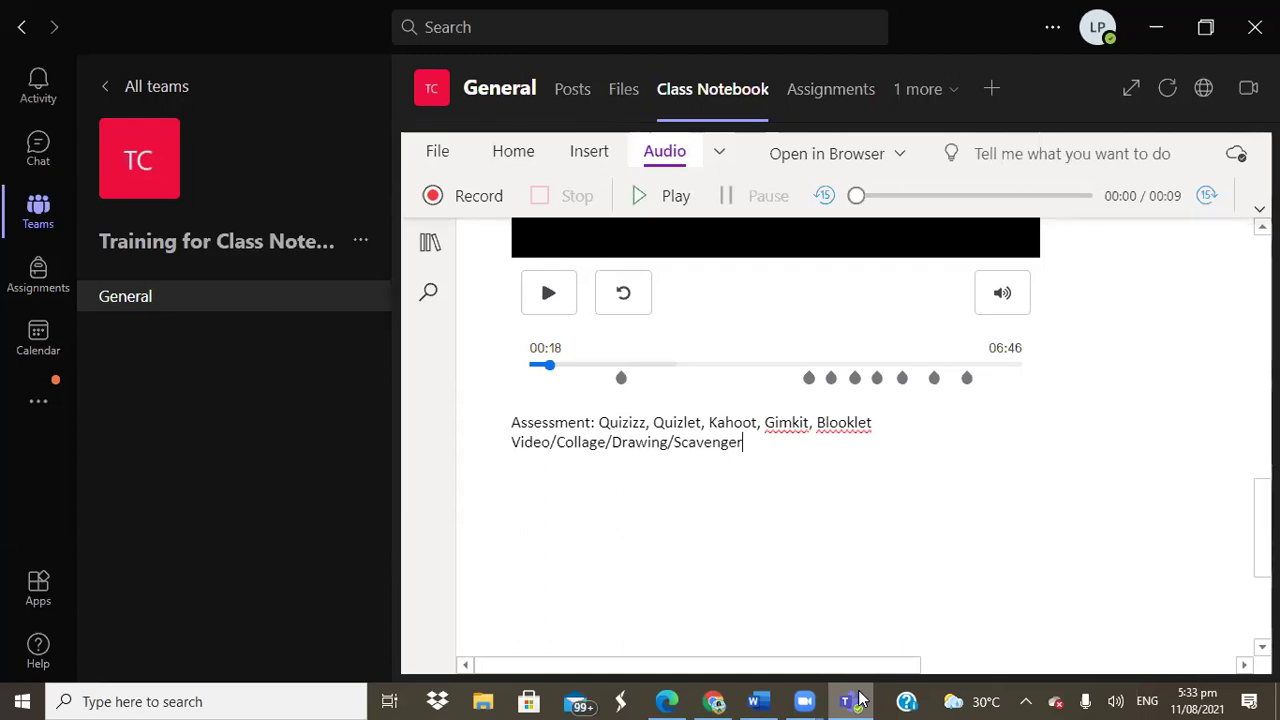
key(Return)
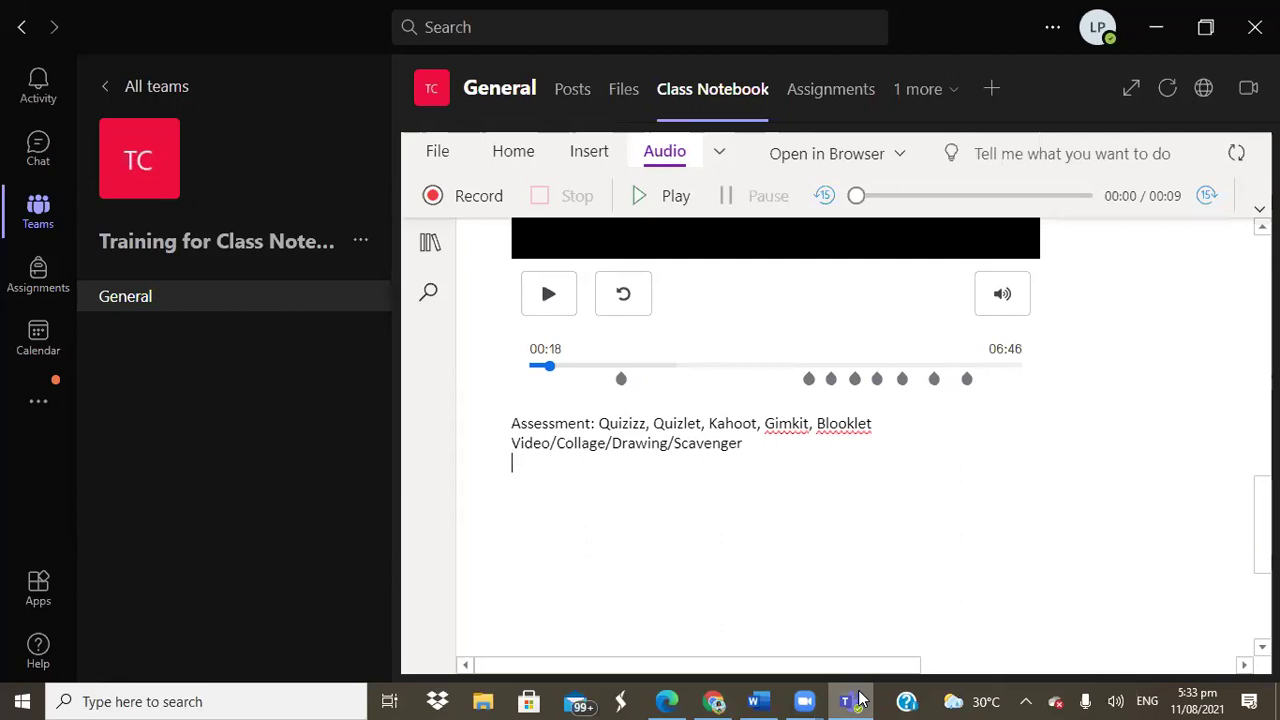
key(Return)
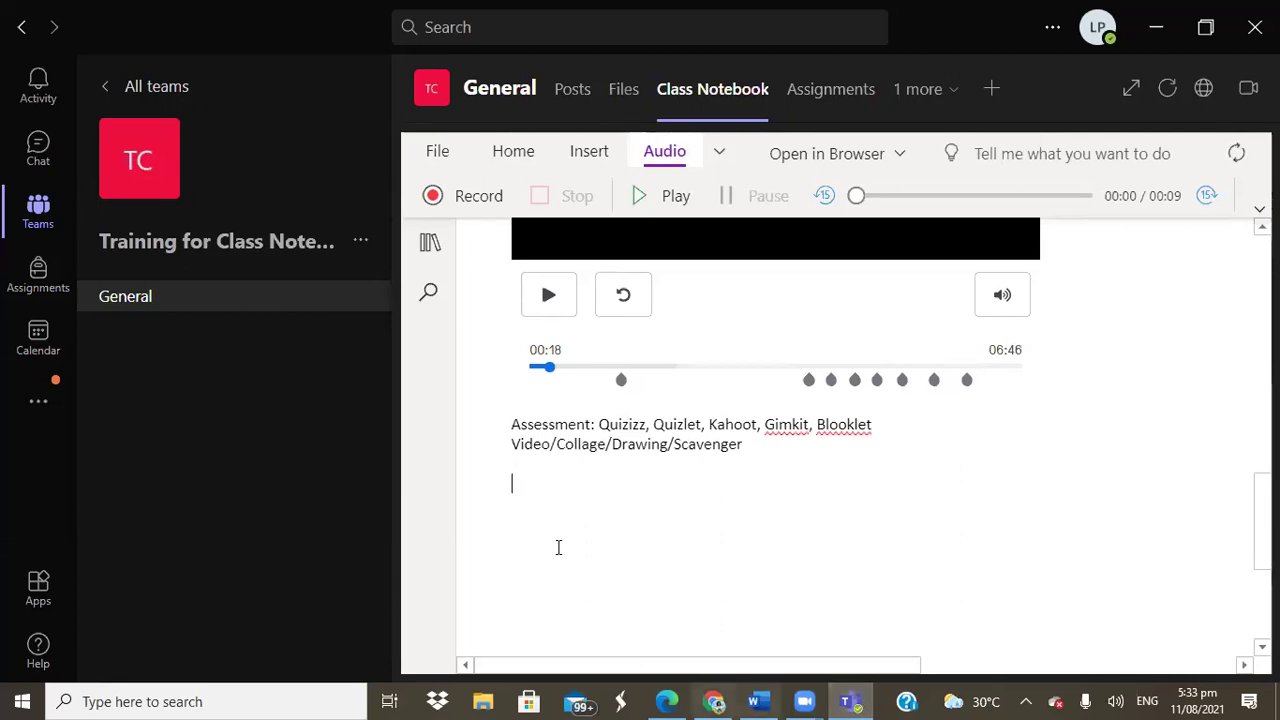
Prefix the Video line with 'H/W:' and show the notebook's sections and pages
click(509, 447)
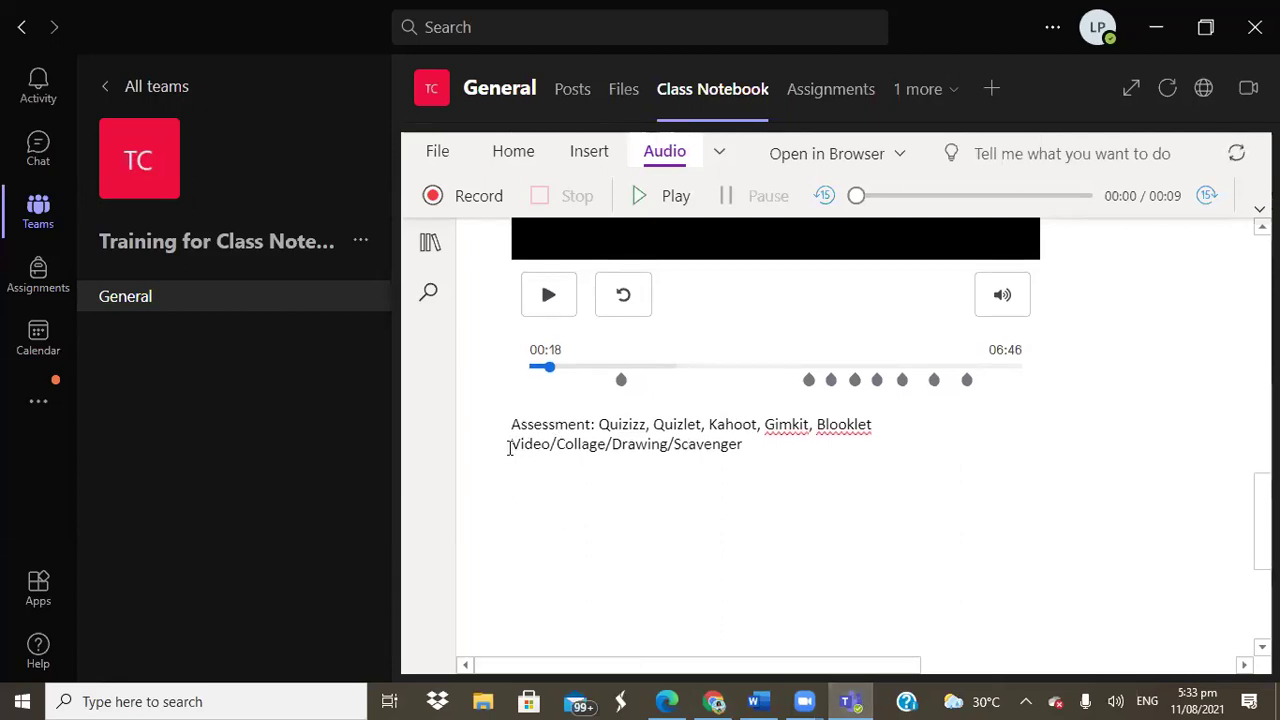
text(H/W:)
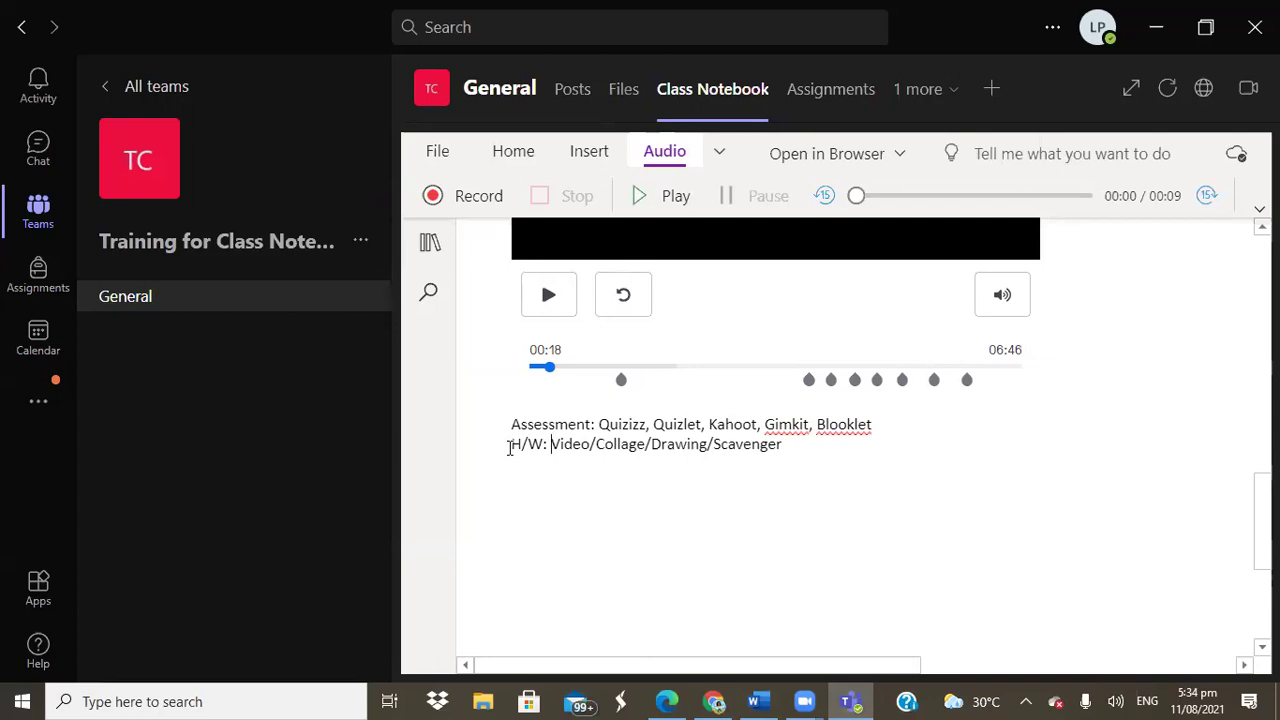
click(429, 244)
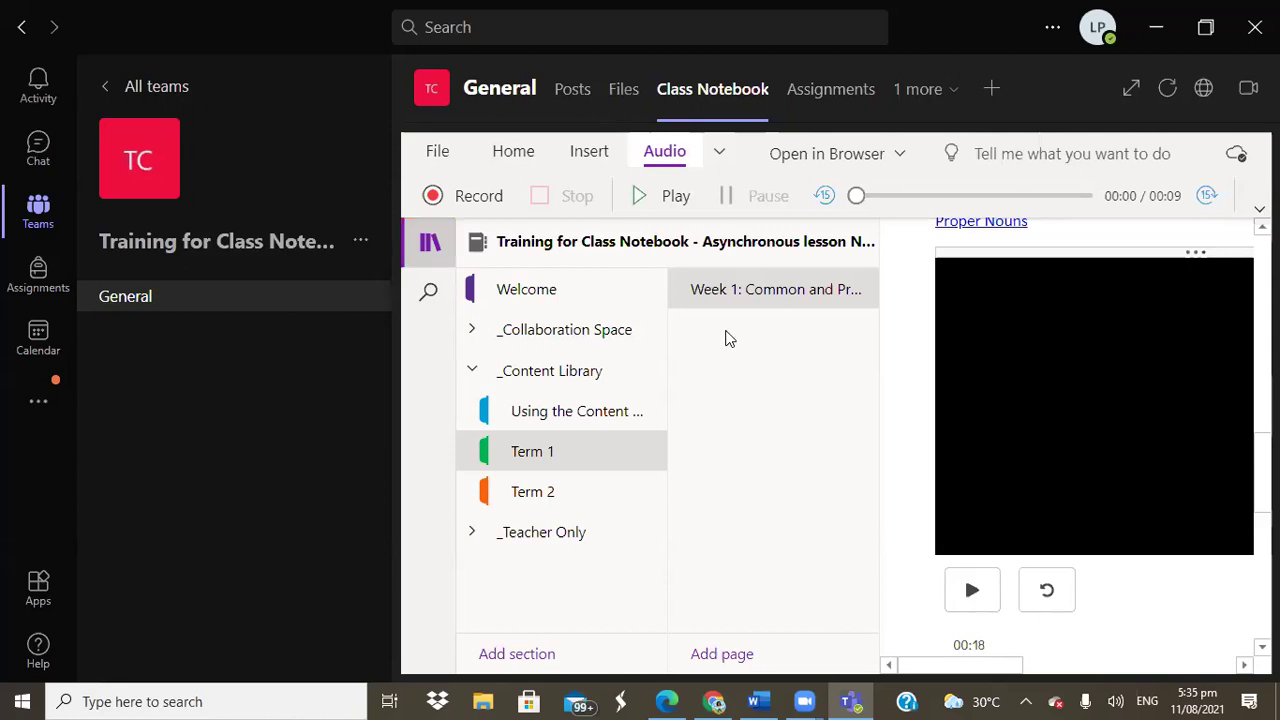
click(572, 386)
click(572, 386)
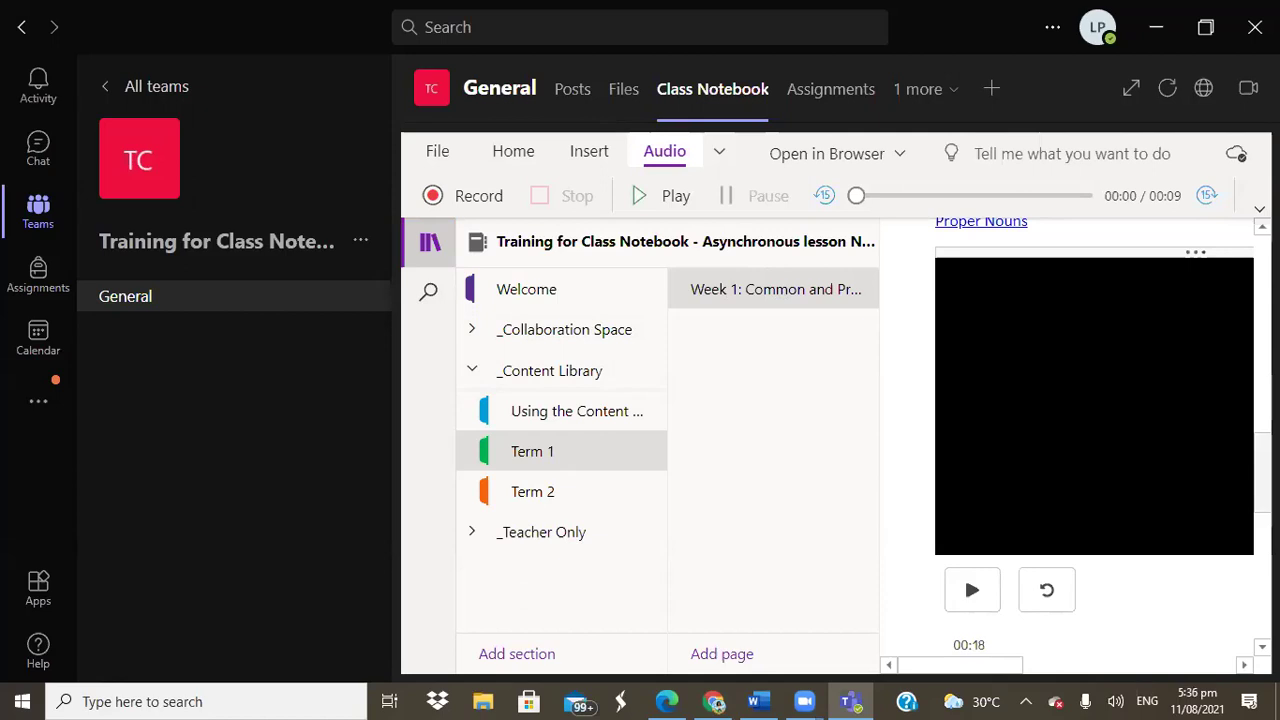
scroll(1100, 400, up, 10)
click(847, 388)
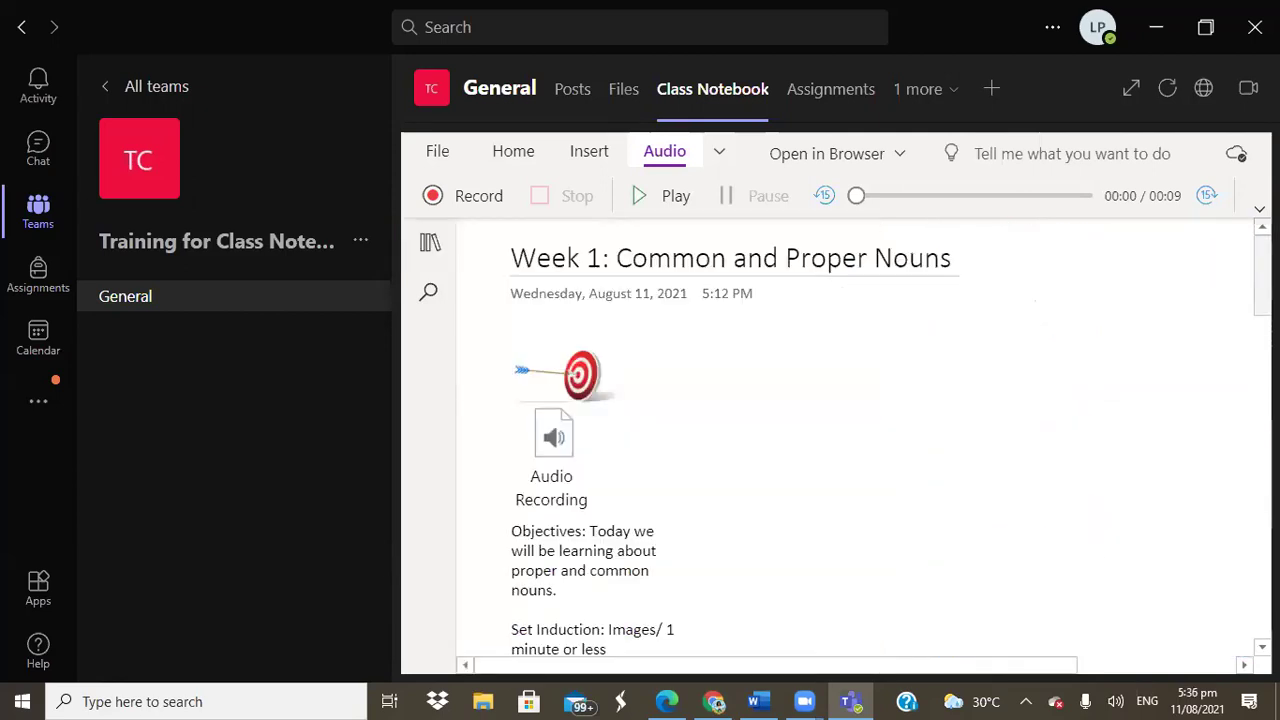
click(430, 250)
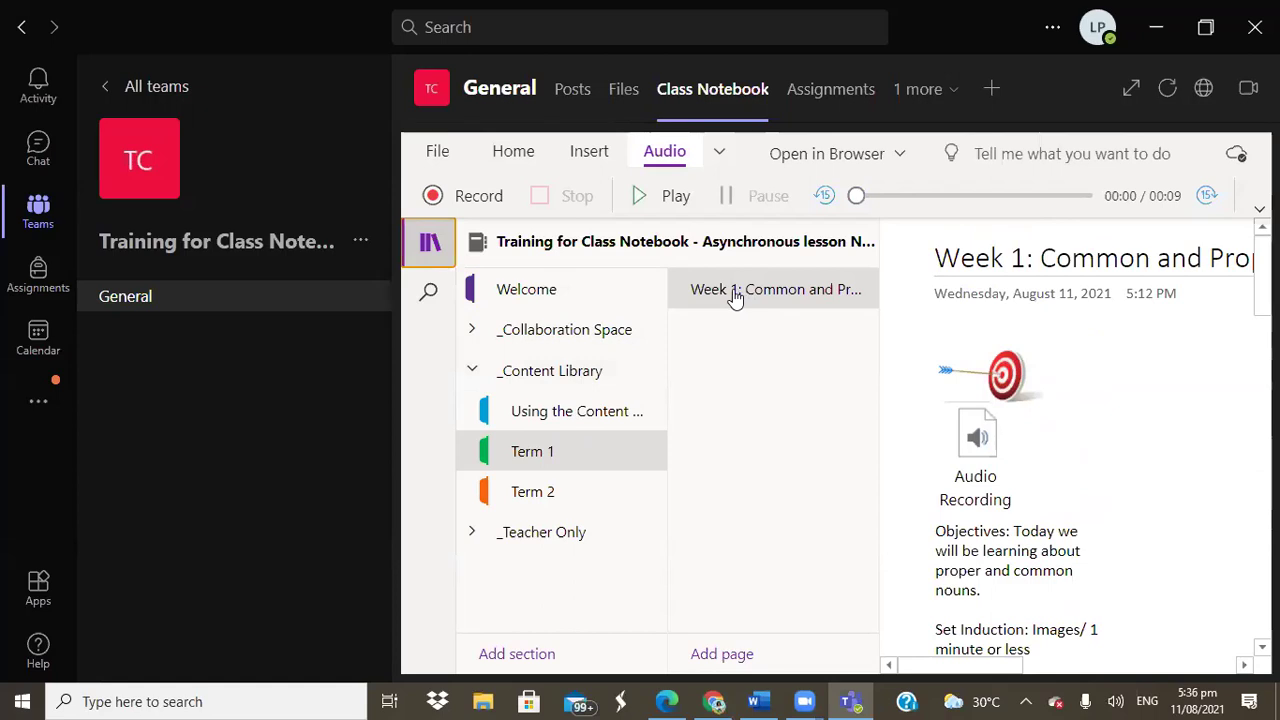
Add a new blank page to Term 1 and move it above the Week 1 page
right_click(832, 290)
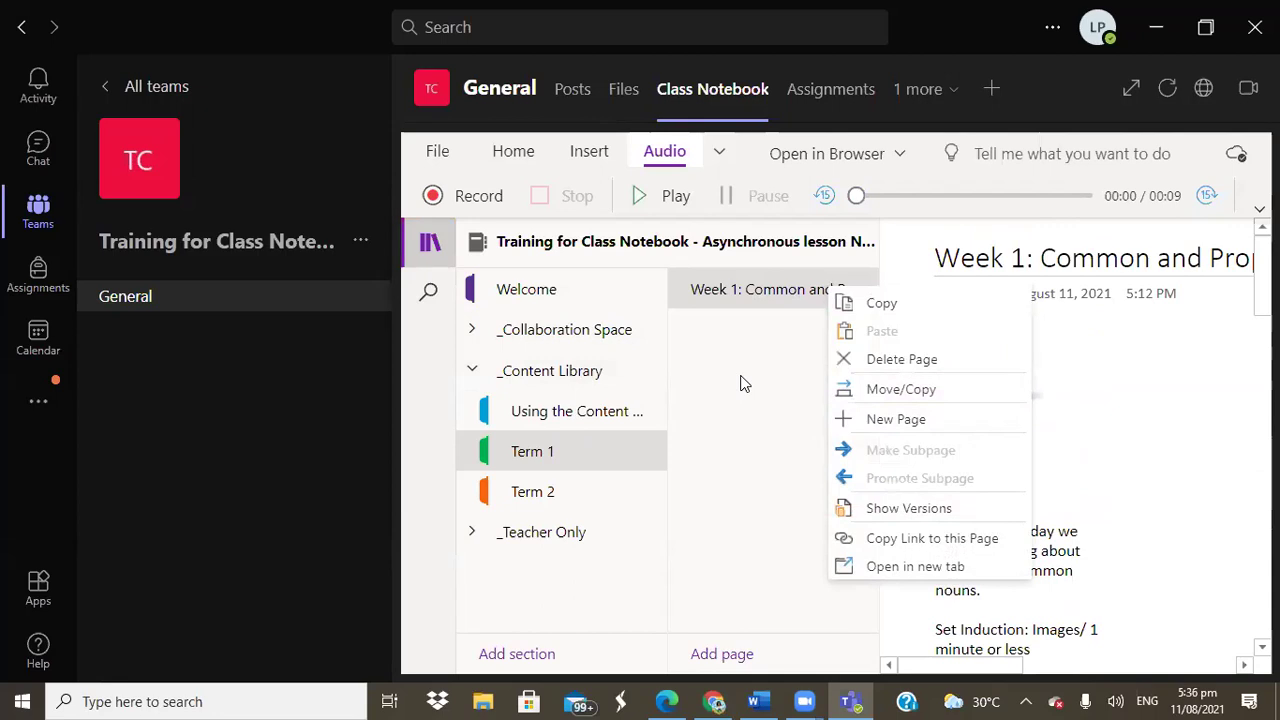
right_click(746, 289)
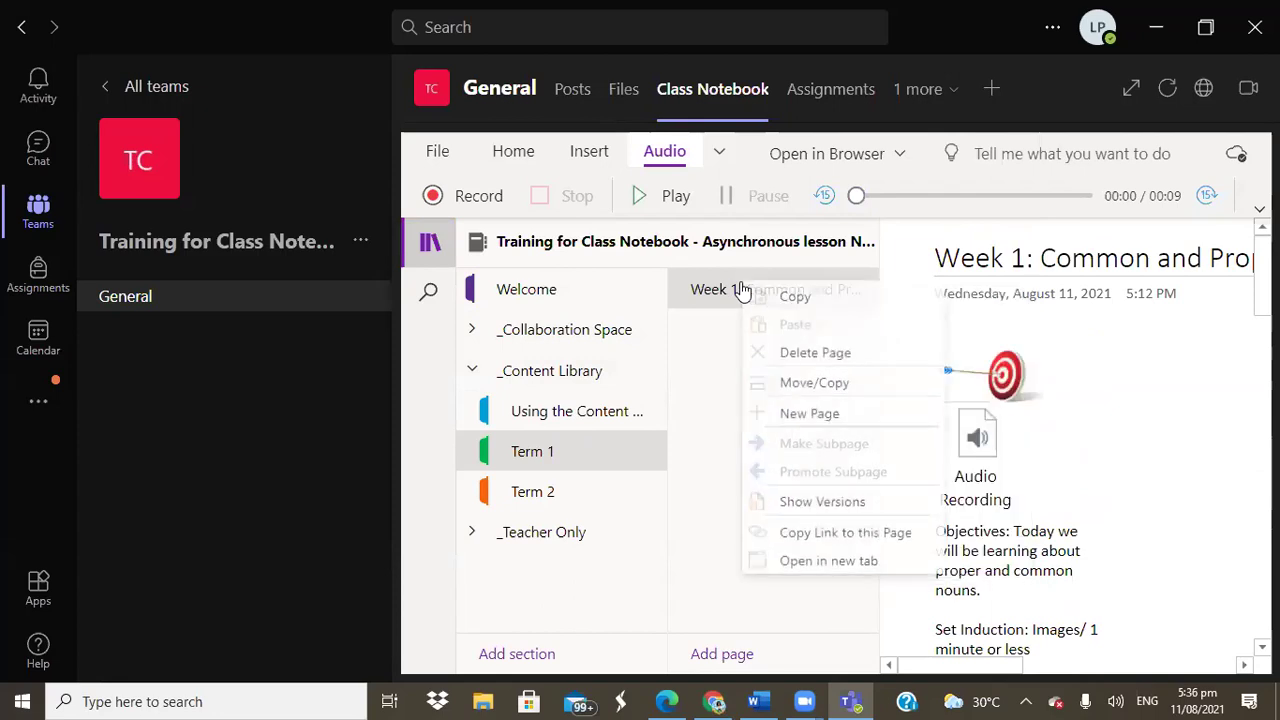
click(849, 415)
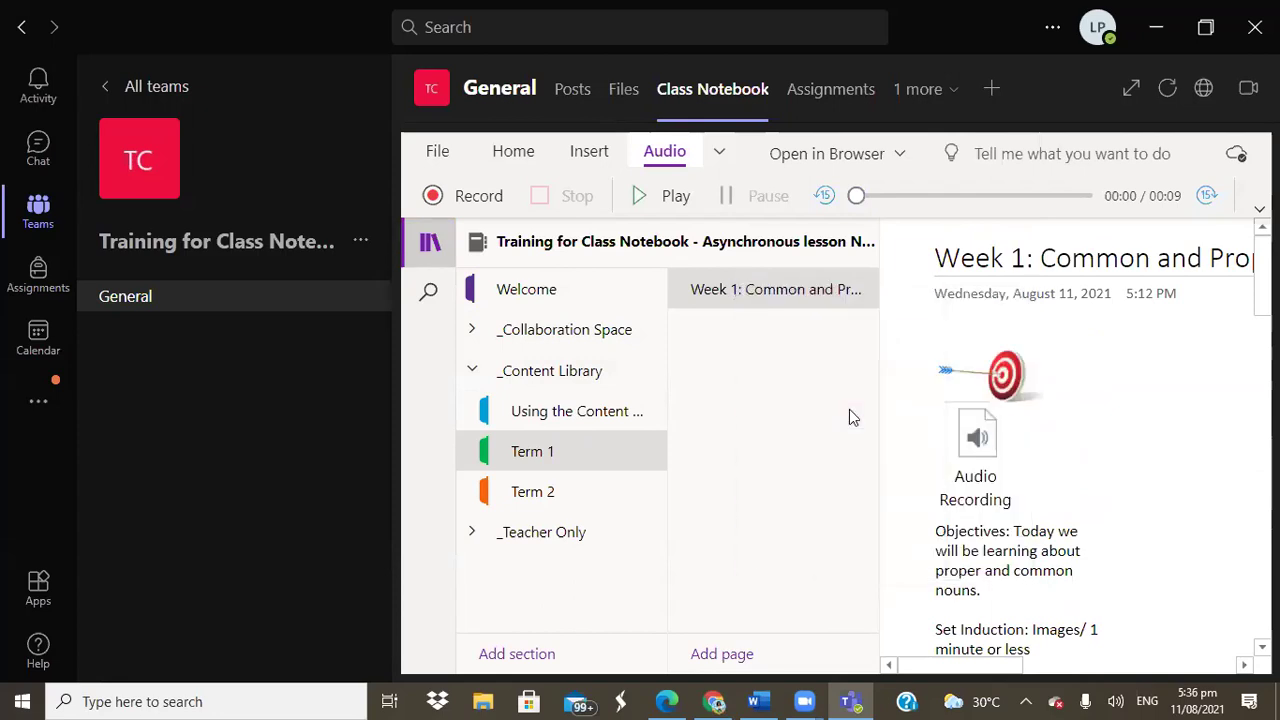
drag(783, 329, 774, 289)
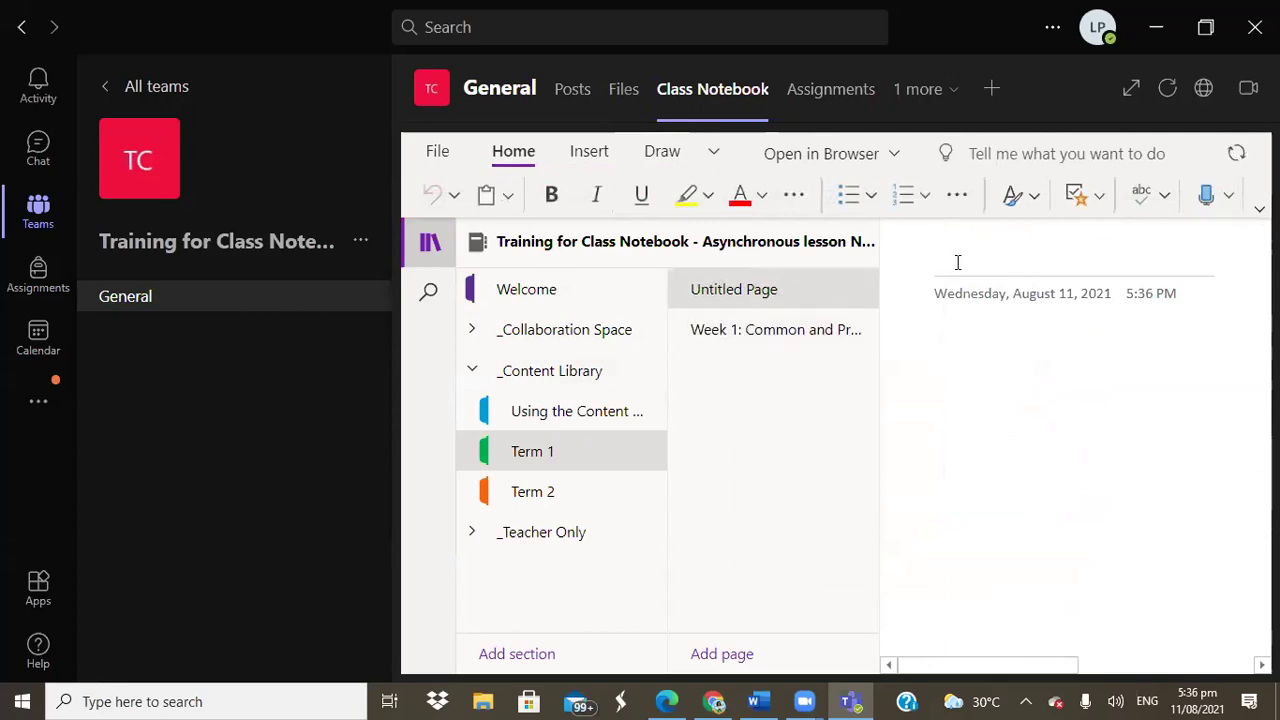
Title the new page 'Breakdown for the term'
click(957, 262)
text(Week)
key(BackSpace)
key(BackSpace)
key(BackSpace)
key(BackSpace)
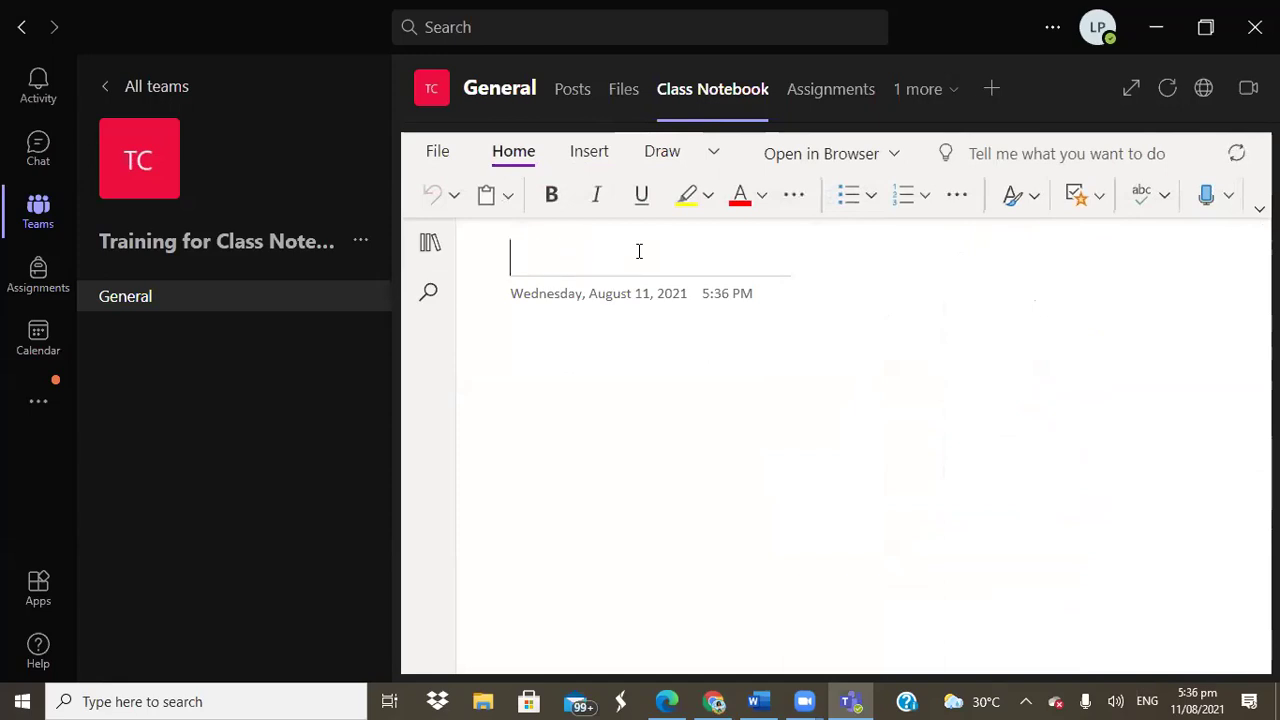
text(Break)
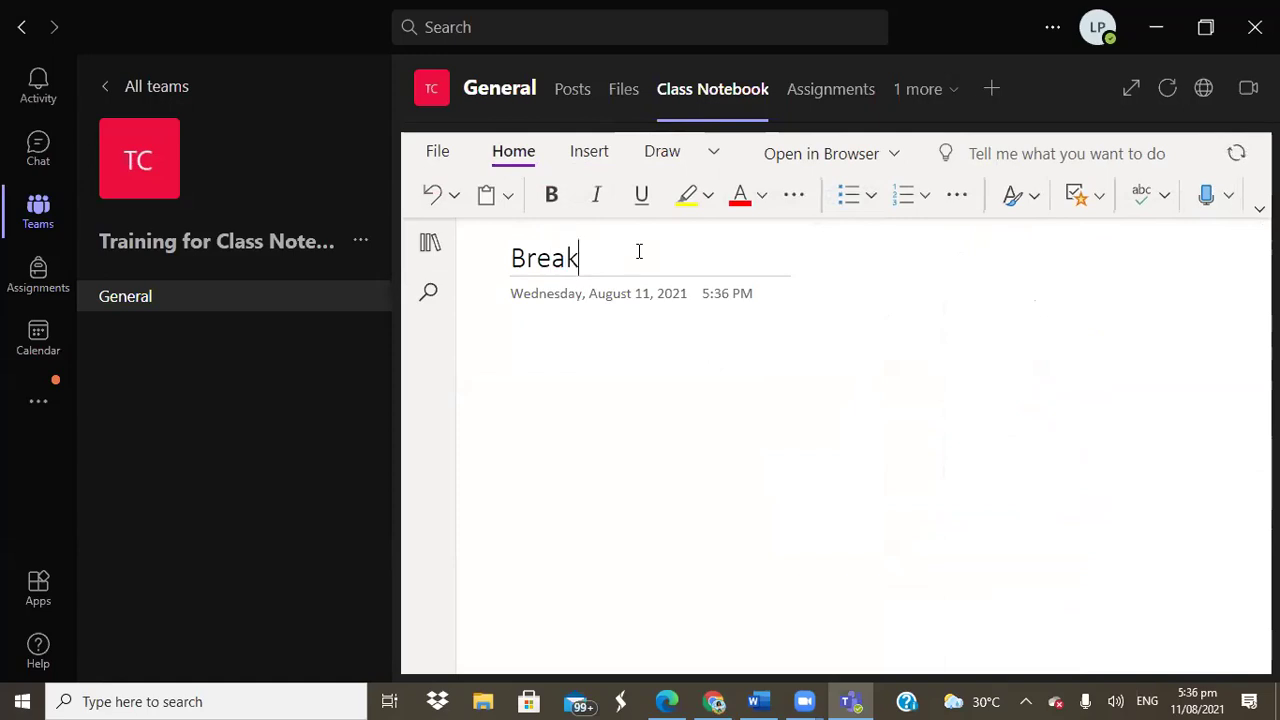
text(down f)
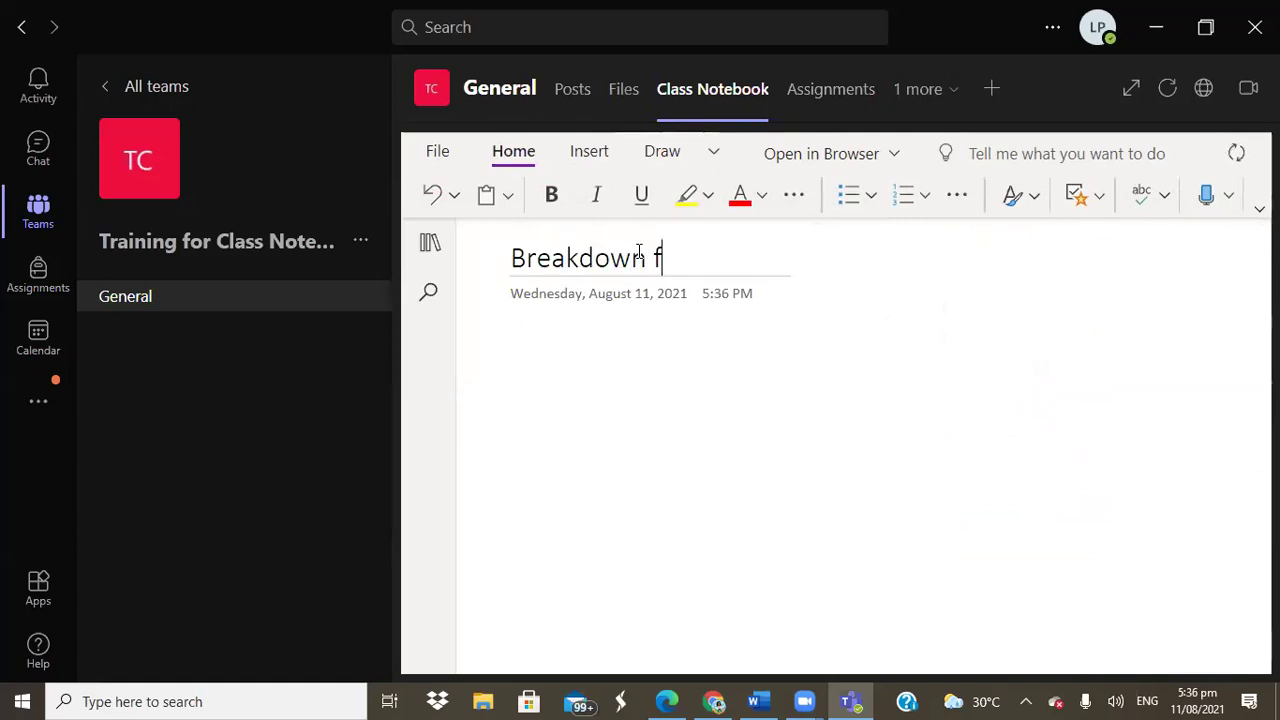
text(or the term)
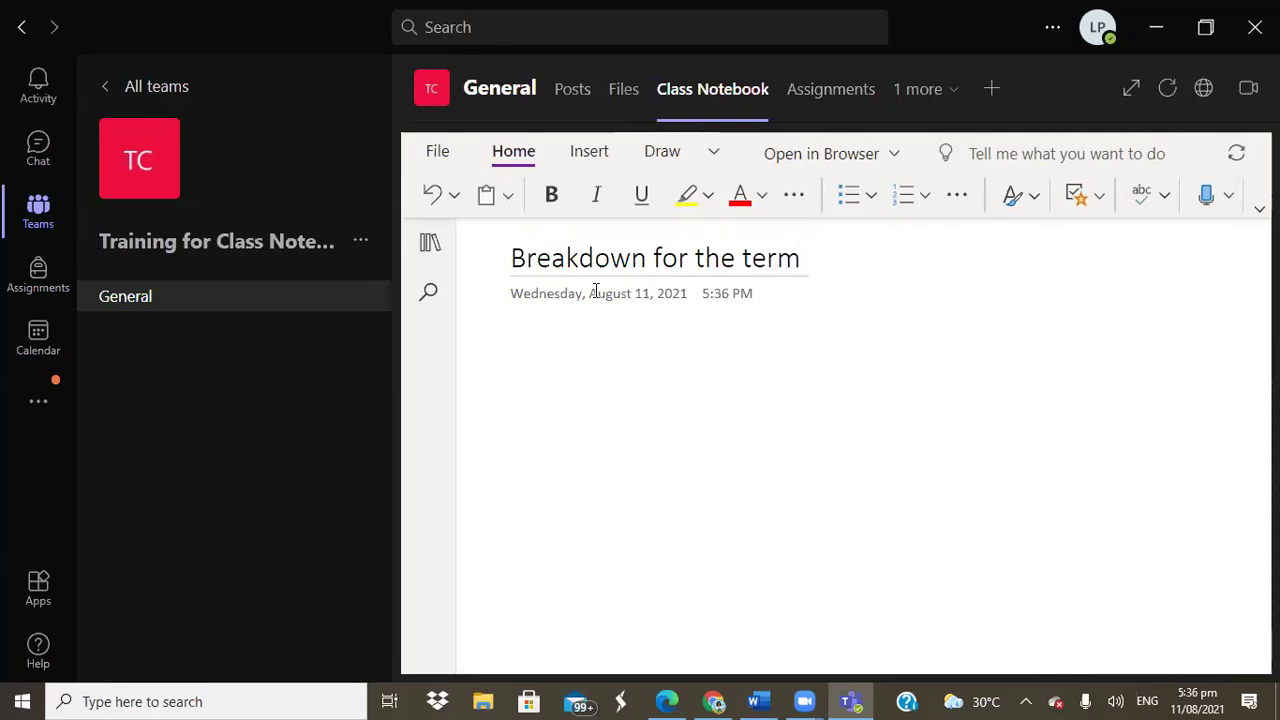
key(Return)
Type Week 1, Monday, Tuesday and Wednesday plan lines with 'Meet me online', then begin a Week line above
text(Week 1:)
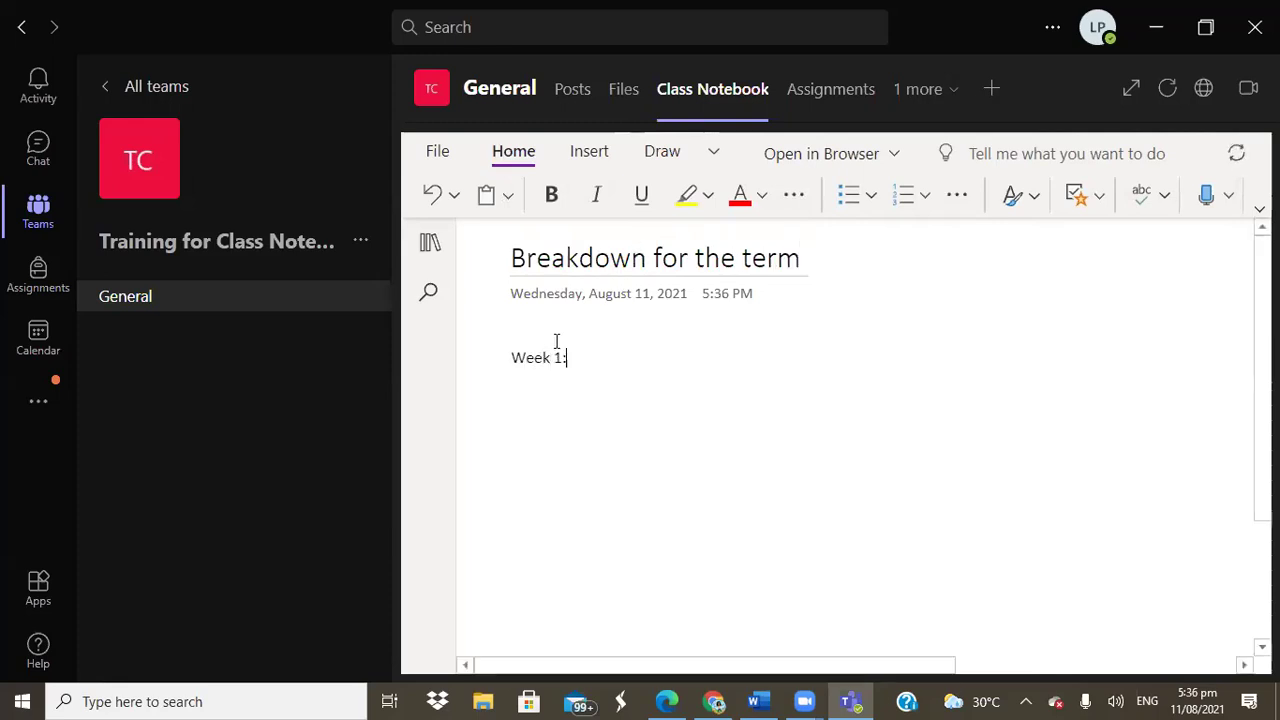
key(Return)
text(Monday:)
key(Return)
text(Tuesday)
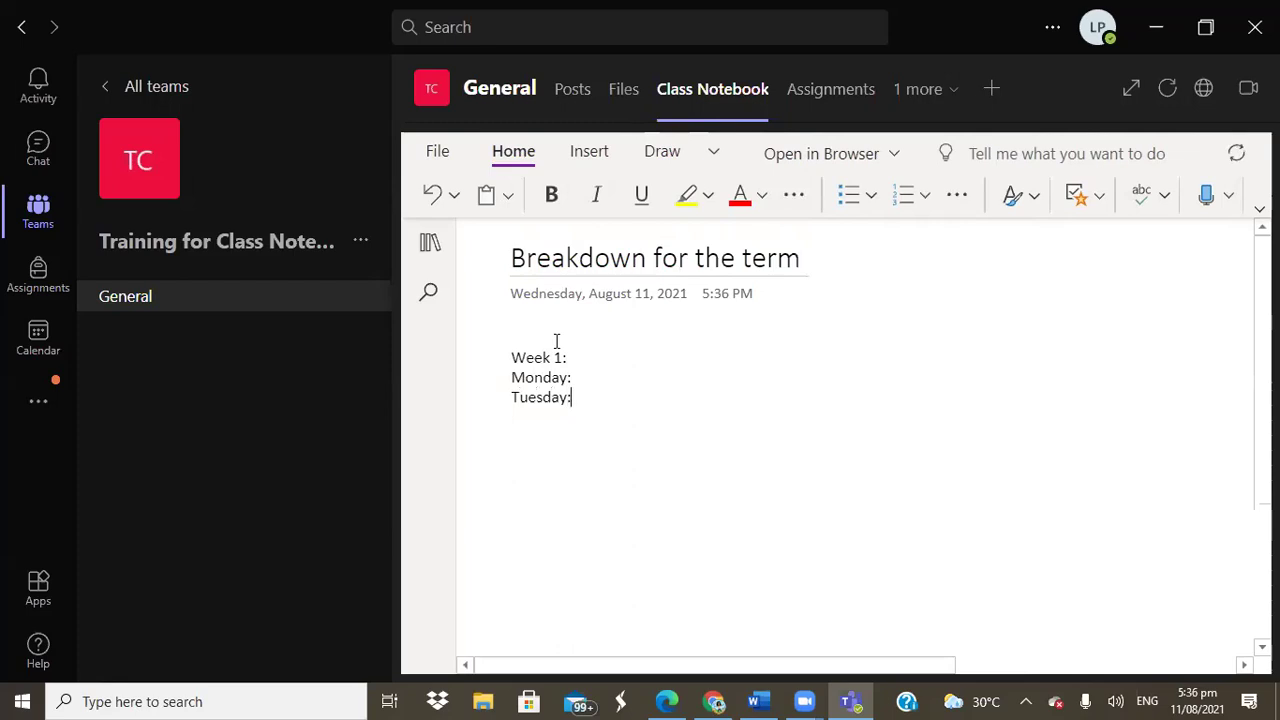
text(:)
key(Return)
text(Wednesd)
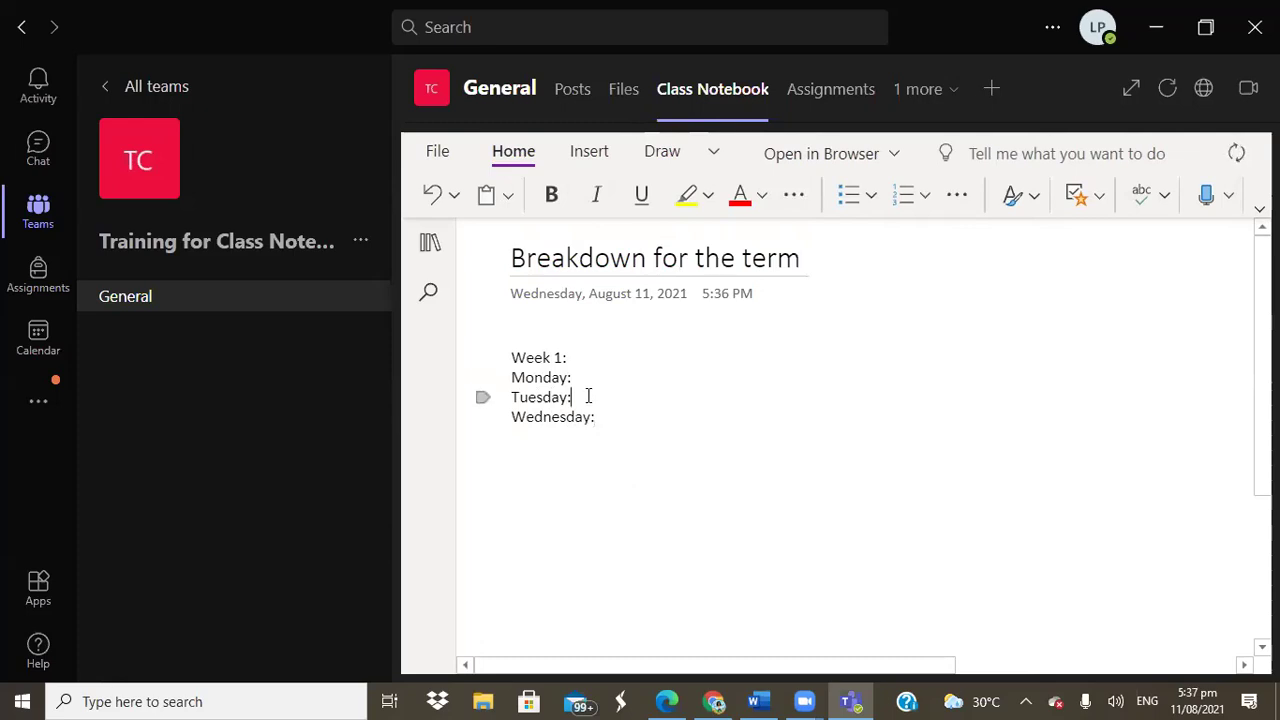
text(Meet me)
text(online:)
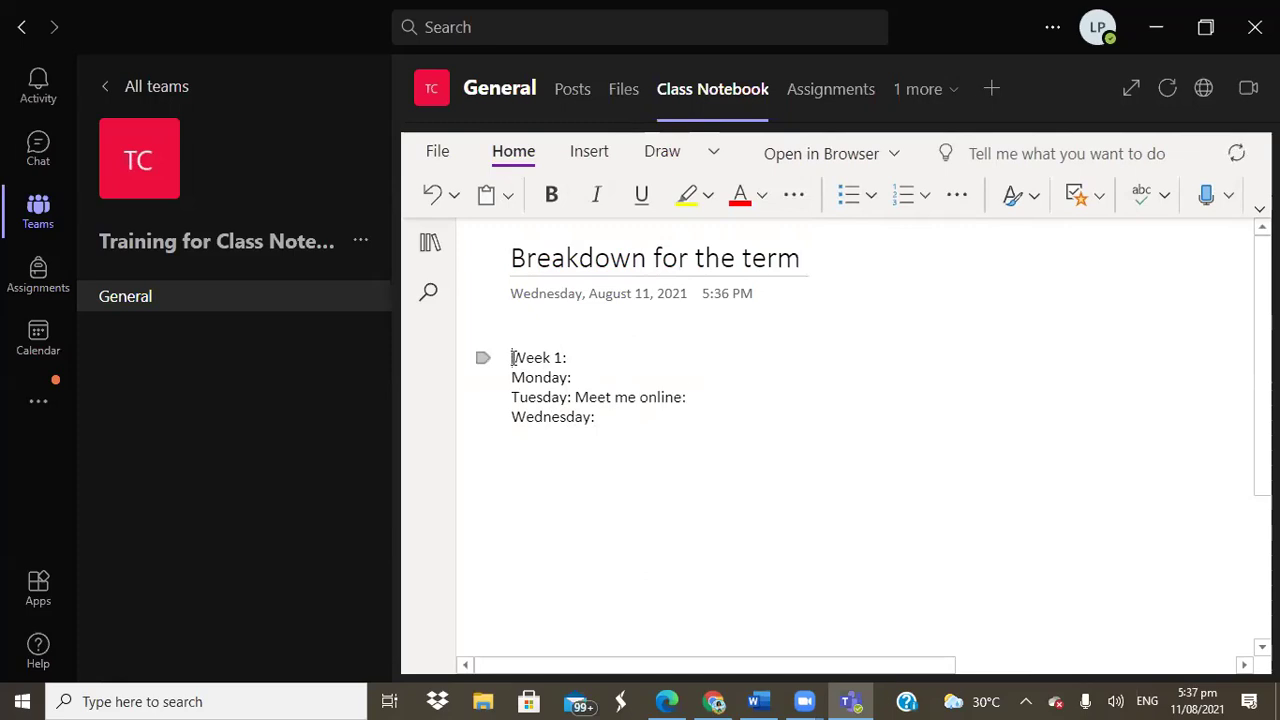
key(Return)
key(Return)
key(Up)
key(Up)
text(Week)
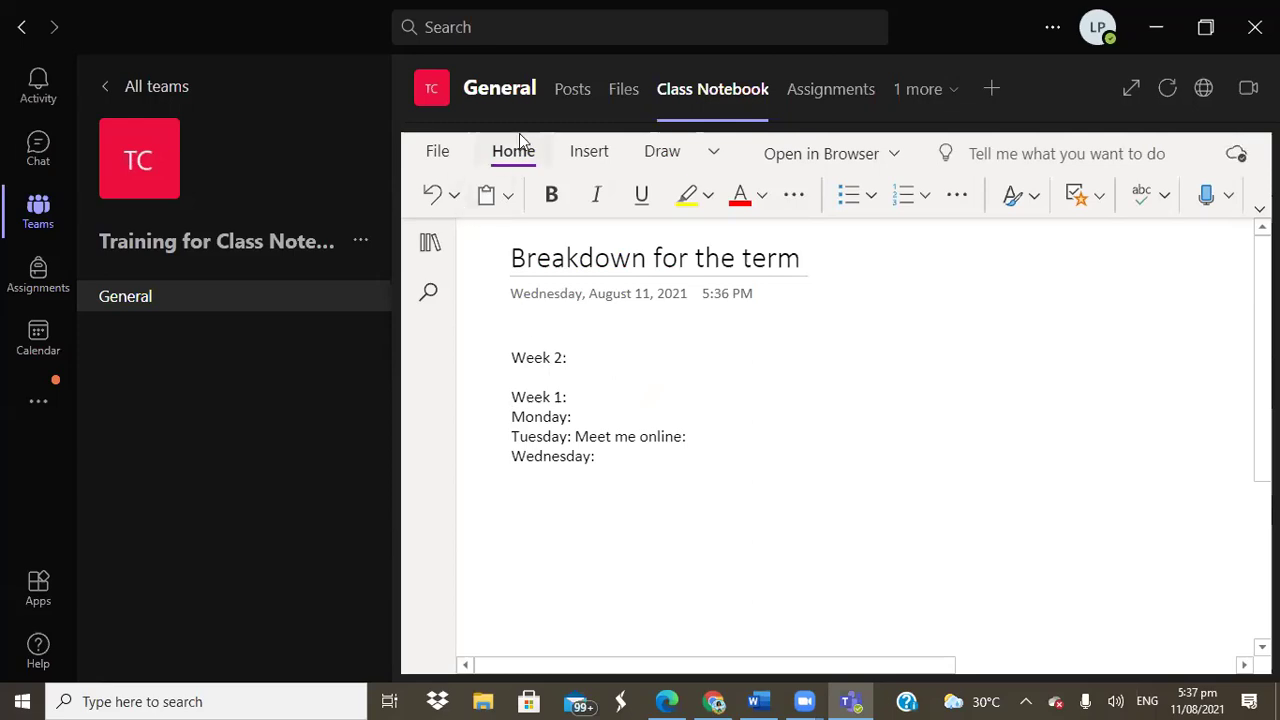
Start a new conversation in Posts, then return to the Class Notebook's Week 1 page
click(570, 100)
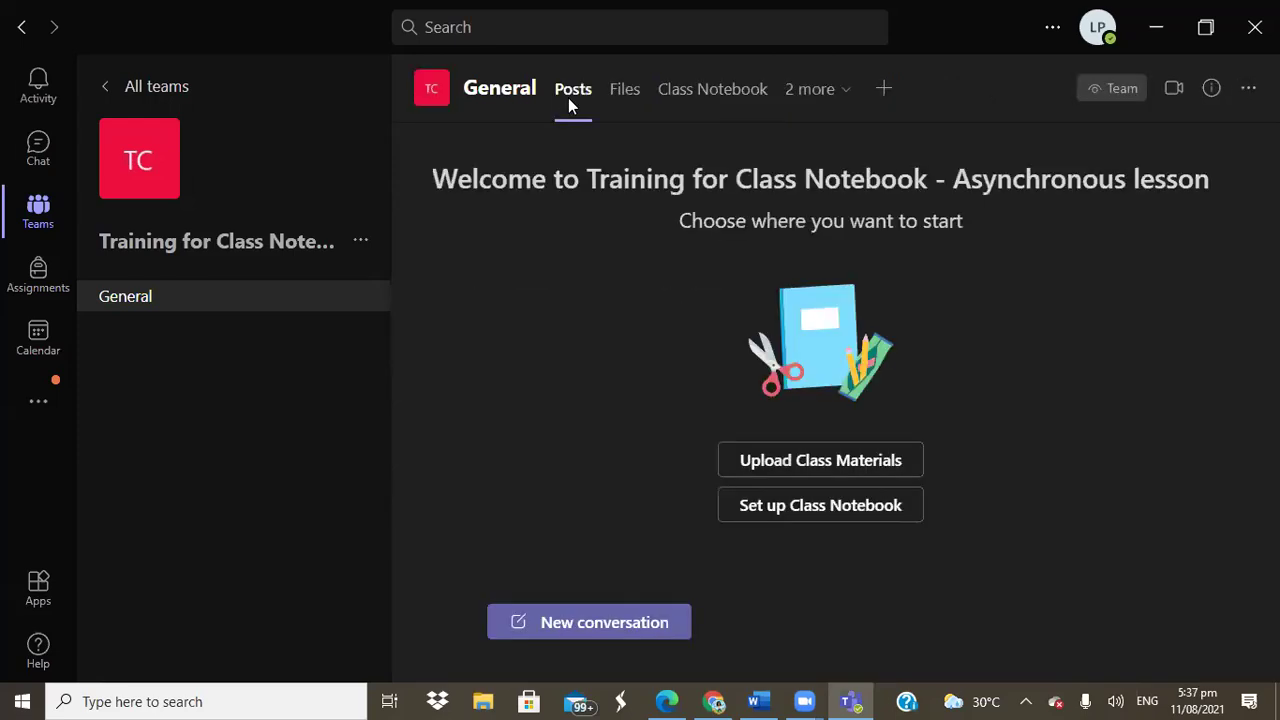
click(590, 621)
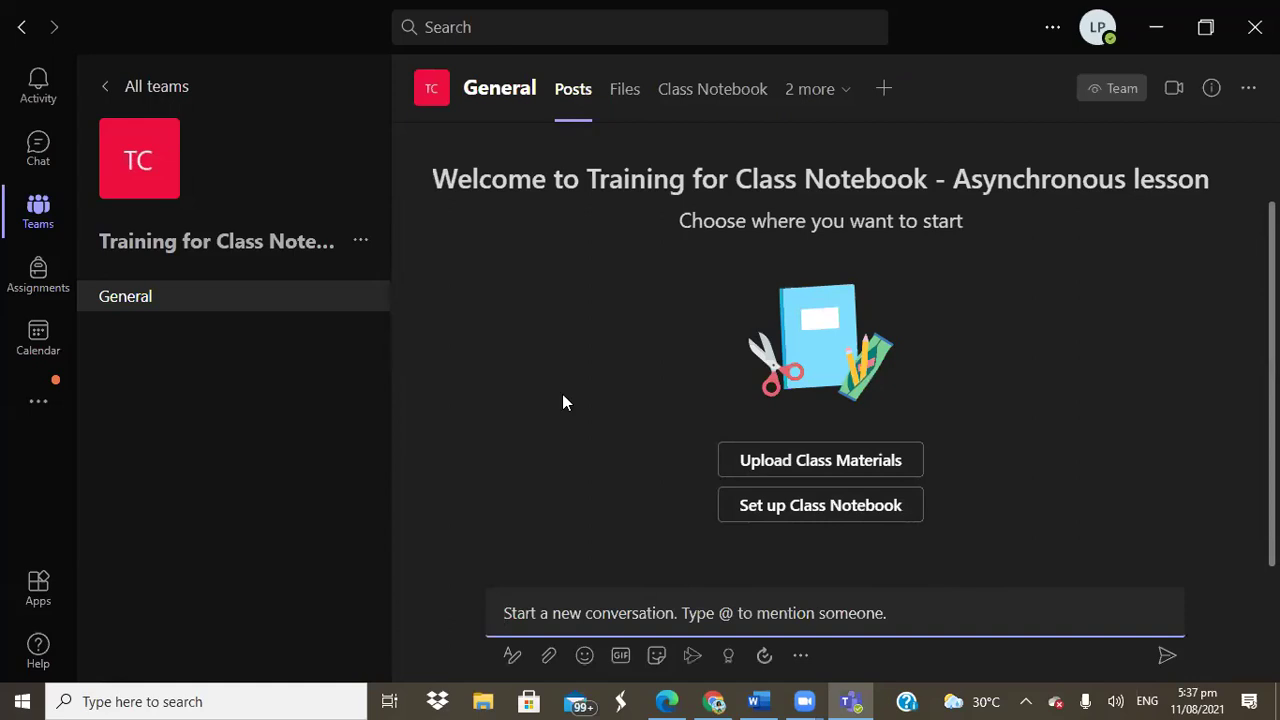
click(704, 96)
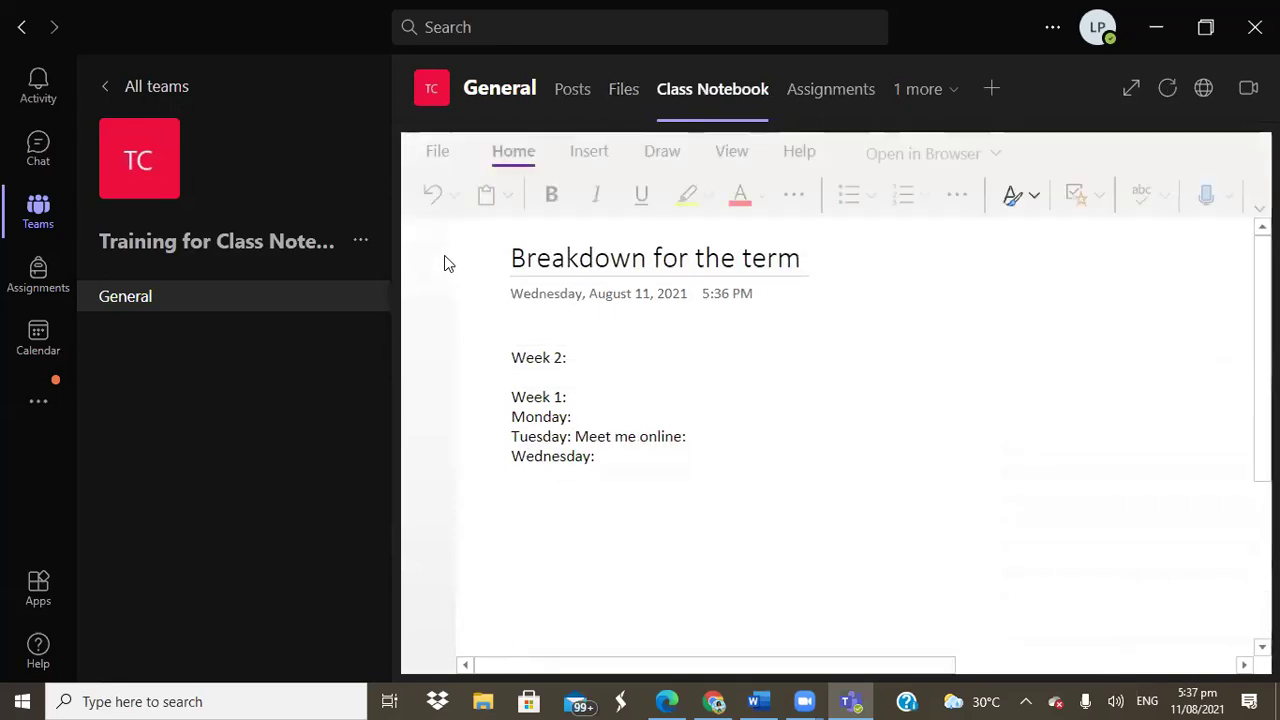
click(428, 247)
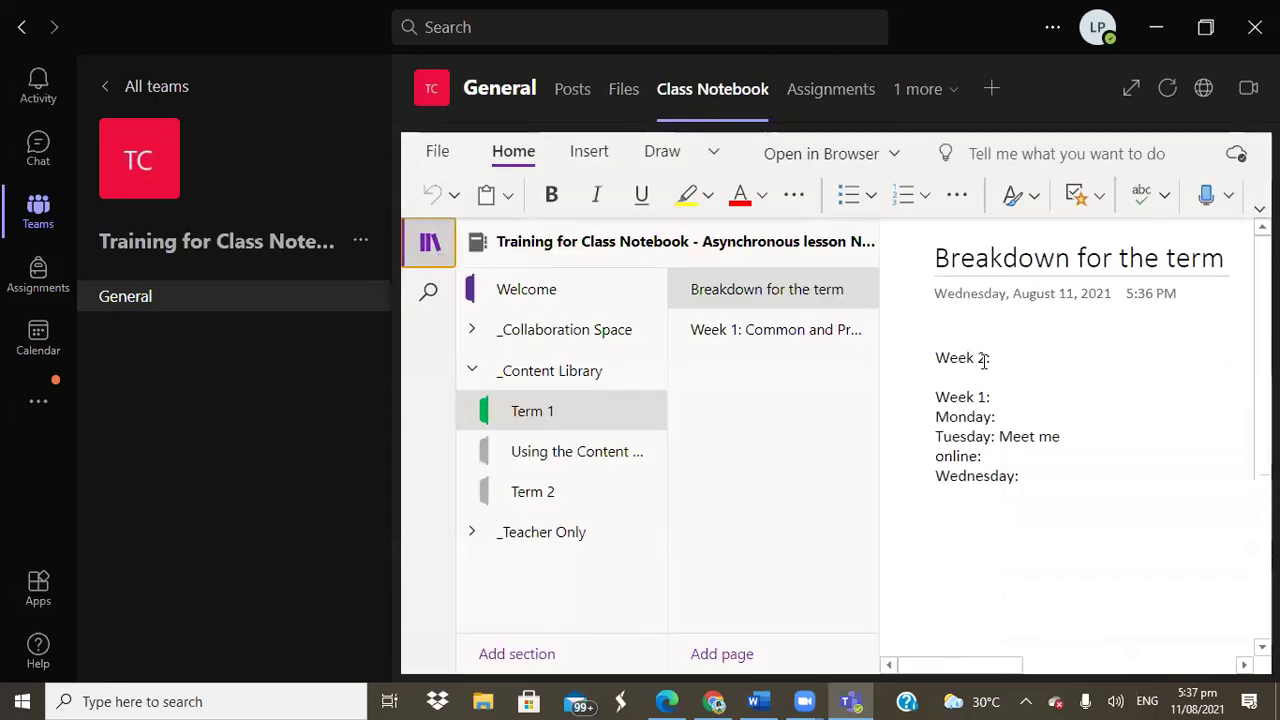
click(796, 331)
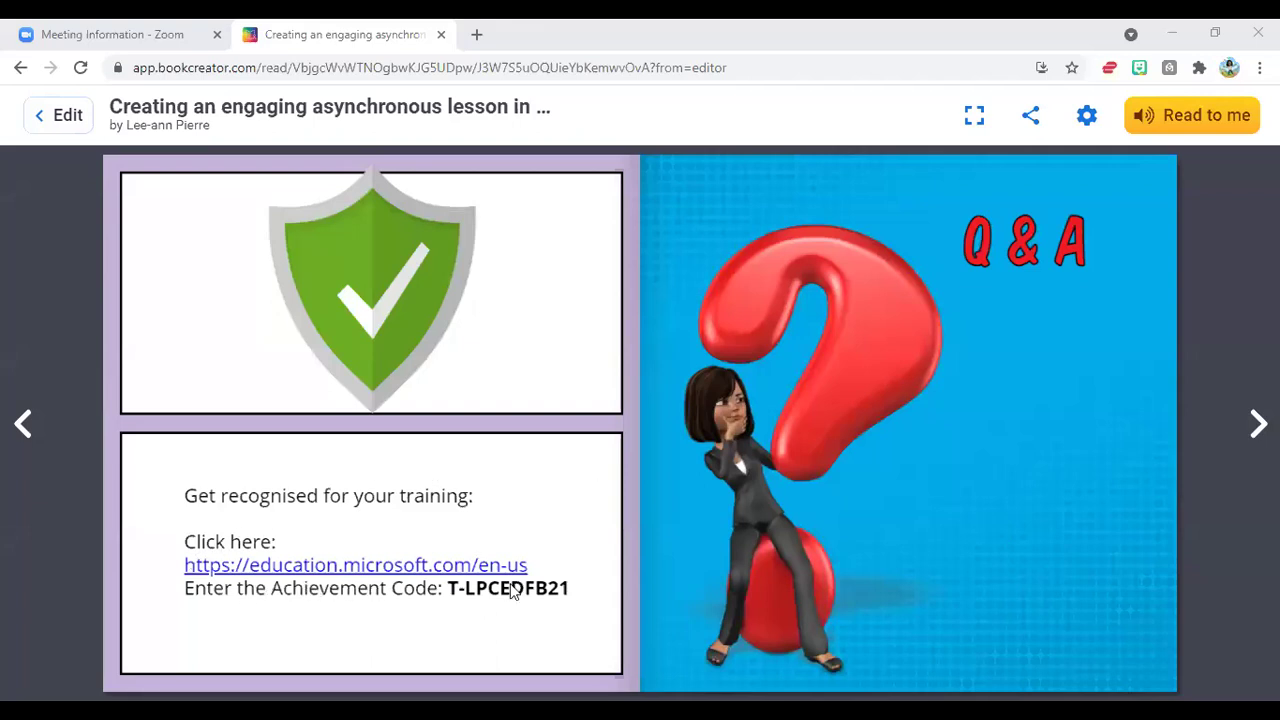
Open the education.microsoft.com/en-us recognition link from the Book Creator Q & A page
click(458, 572)
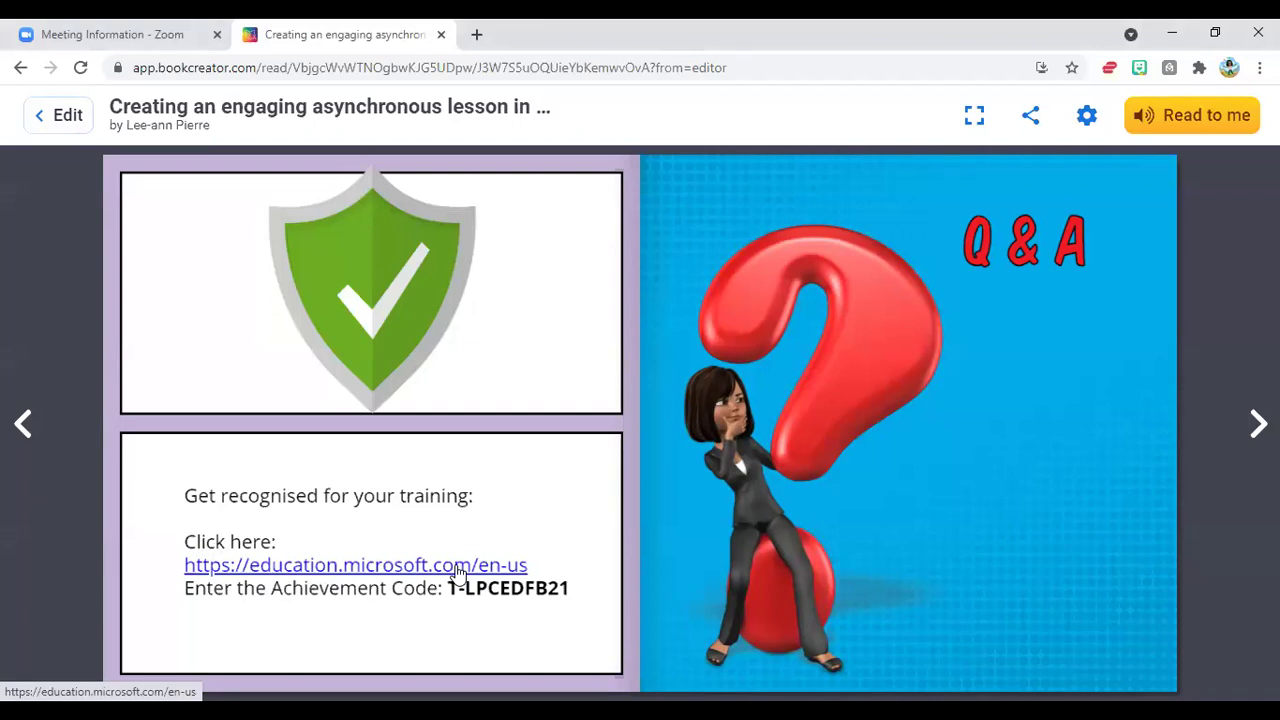
click(378, 566)
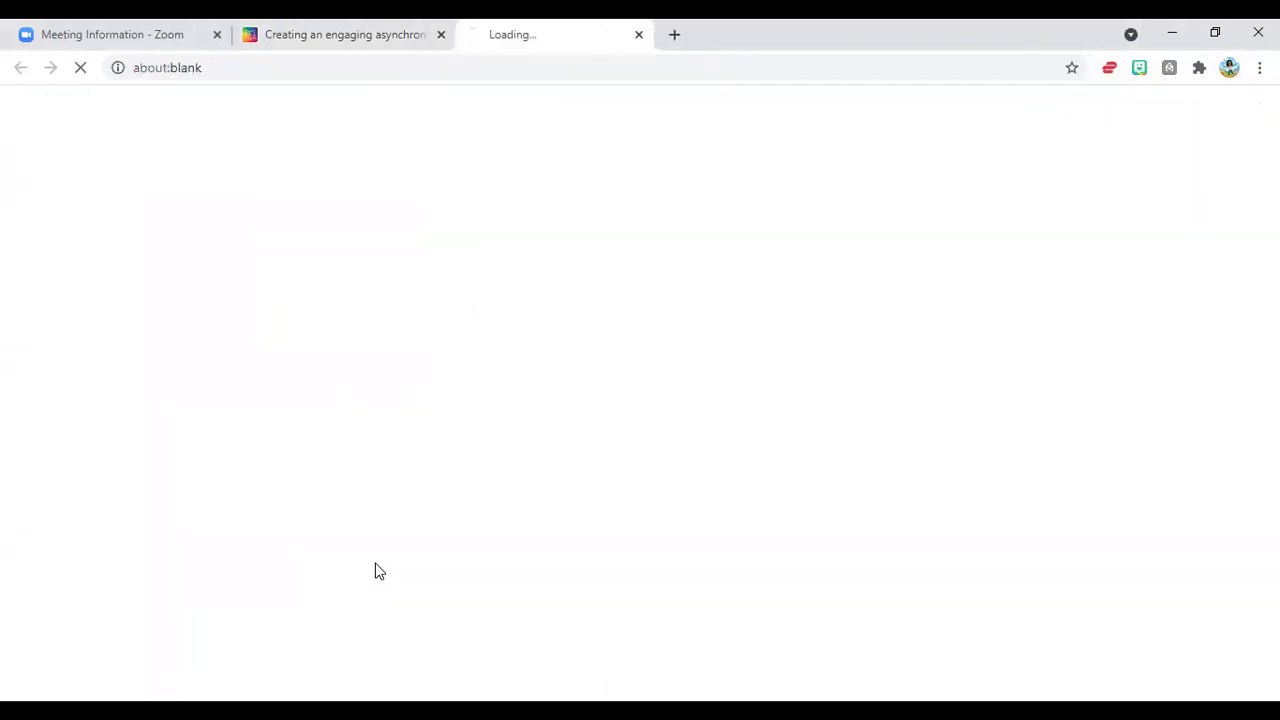